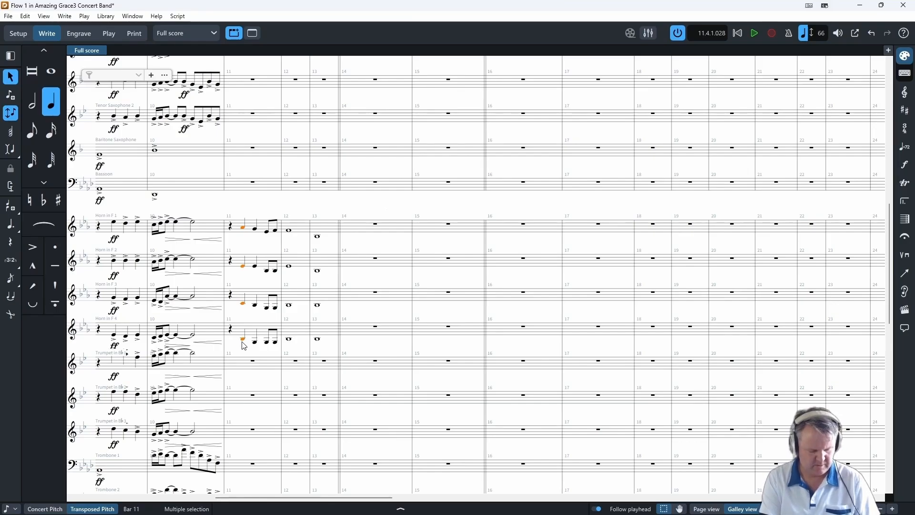
- Mark the four horns mf at their first notes in bar 11 and add a diminuendo from their closing eighth notes
{"action": "key", "text": "shift+d"}
{"action": "type", "text": "mf"}
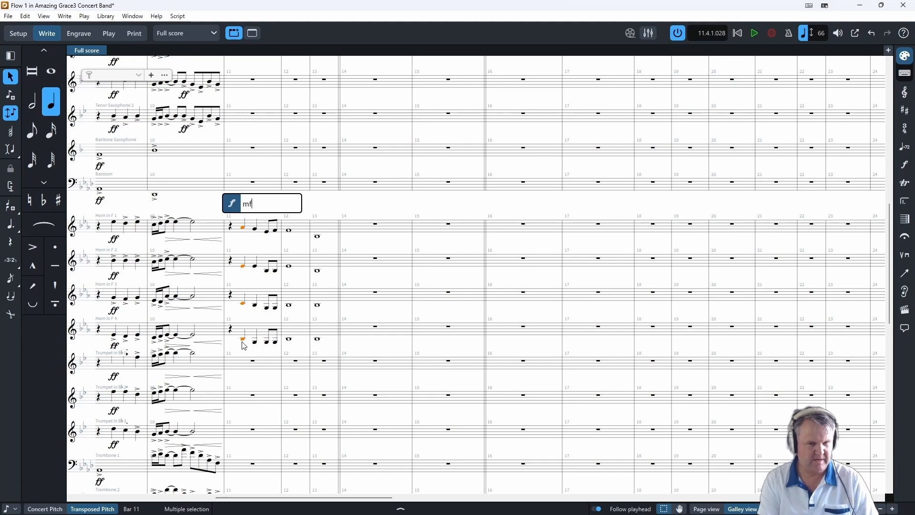
{"action": "key", "text": "Return"}
{"action": "left_click", "coordinate": [267, 232]}
{"action": "left_click", "coordinate": [277, 343], "text": "shift"}
{"action": "key", "text": "shift+d"}
{"action": "type", "text": ">"}
{"action": "key", "text": "Return"}
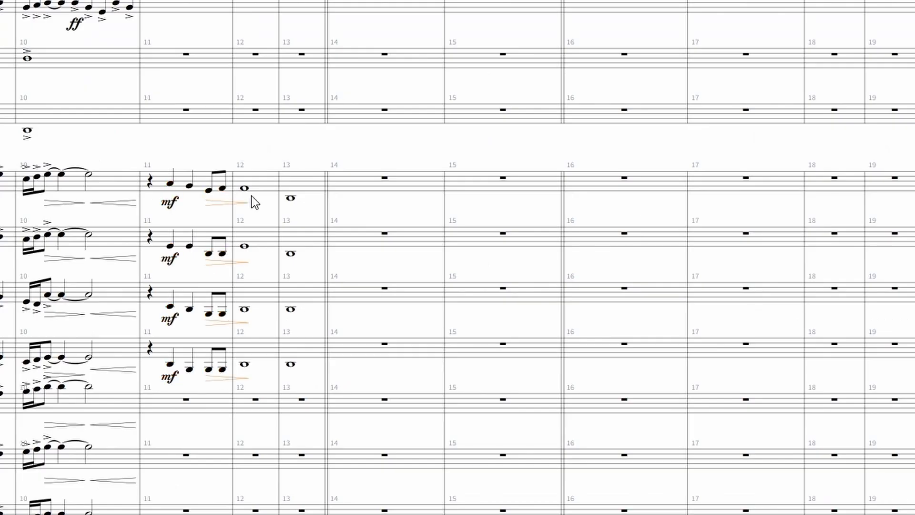
- Add mp to the four horns' whole notes in bar 12 and p to their whole notes in bar 13
{"action": "left_click", "coordinate": [244, 364], "text": "shift"}
{"action": "key", "text": "shift+d"}
{"action": "type", "text": "mp"}
{"action": "key", "text": "Return"}
{"action": "key", "text": "Right"}
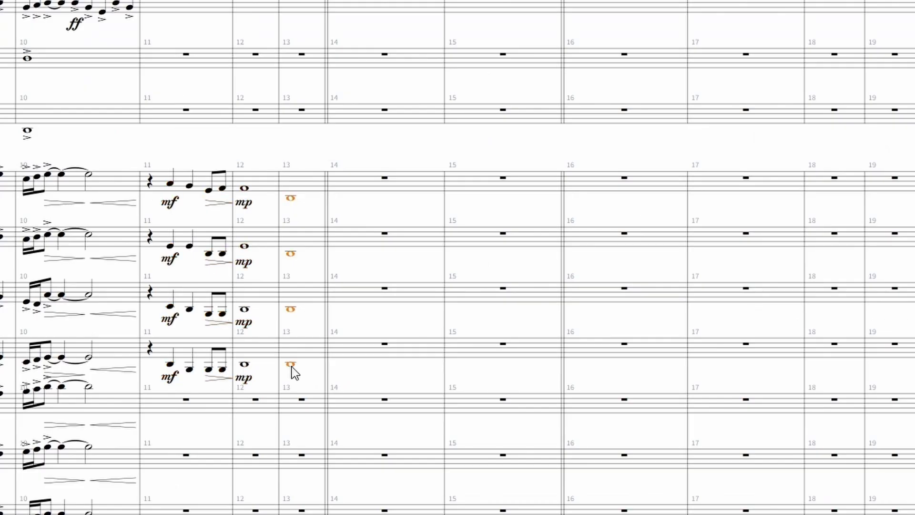
{"action": "key", "text": "shift+d"}
{"action": "type", "text": "p"}
{"action": "key", "text": "Return"}
- Tie the repeated eighth notes at the end of bar 11 in Horns 2, 3 and 4
{"action": "left_click", "coordinate": [208, 253]}
{"action": "left_click", "coordinate": [221, 369], "text": "shift"}
{"action": "key", "text": "t"}
{"action": "left_click", "coordinate": [184, 117]}
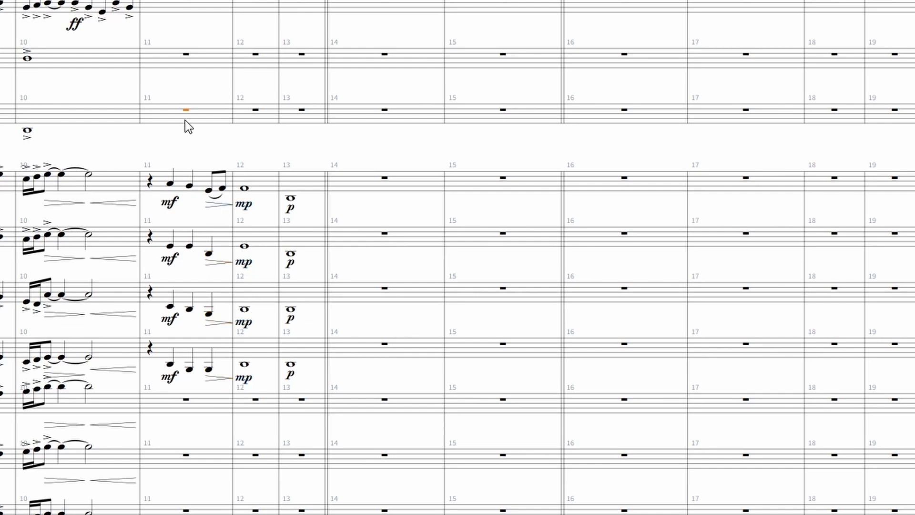
- Play back the score from the Trumpet 1 rest in bar 9 through bar 13
{"action": "scroll", "coordinate": [201, 351], "scroll_direction": "down", "scroll_amount": 5}
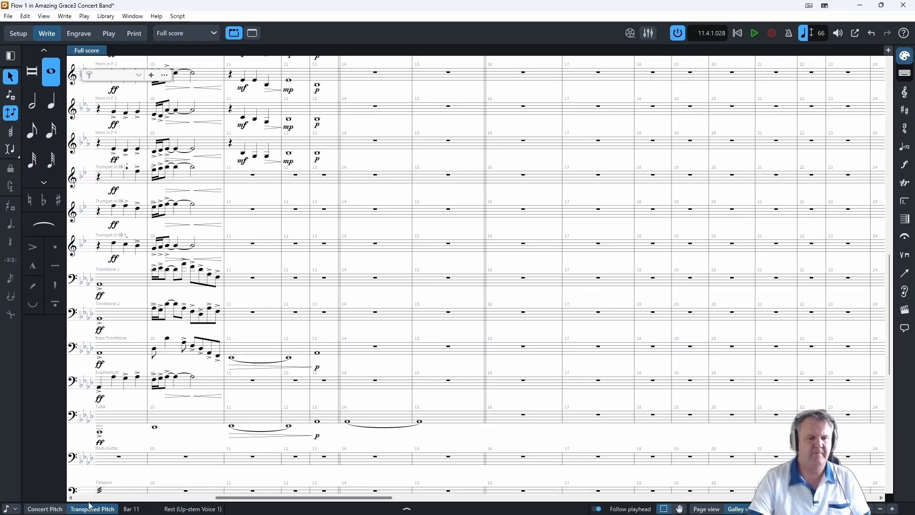
{"action": "scroll", "coordinate": [235, 502], "scroll_direction": "left", "scroll_amount": 2}
{"action": "left_click", "coordinate": [134, 177]}
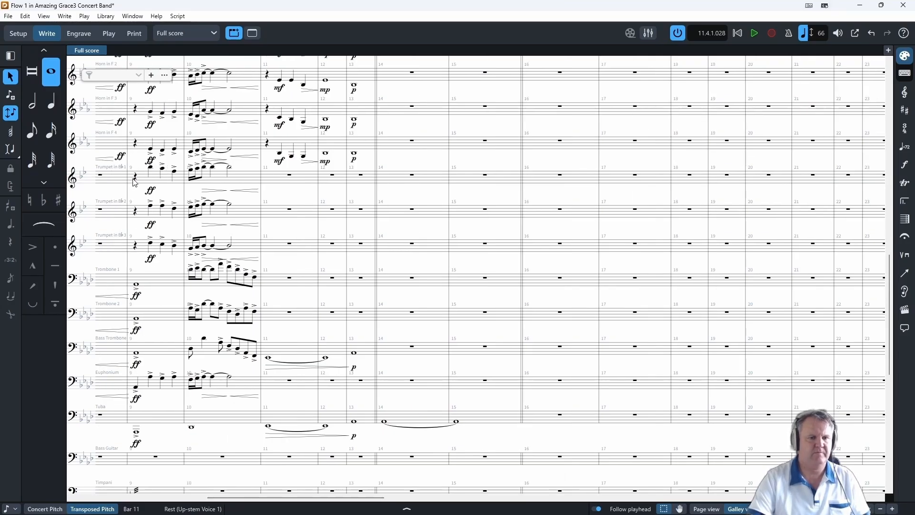
{"action": "key", "text": "space"}
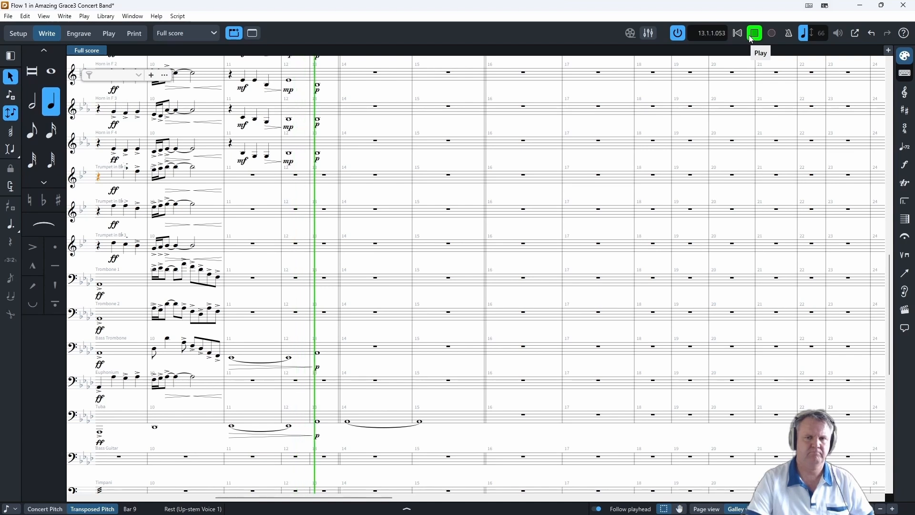
{"action": "left_click", "coordinate": [753, 36]}
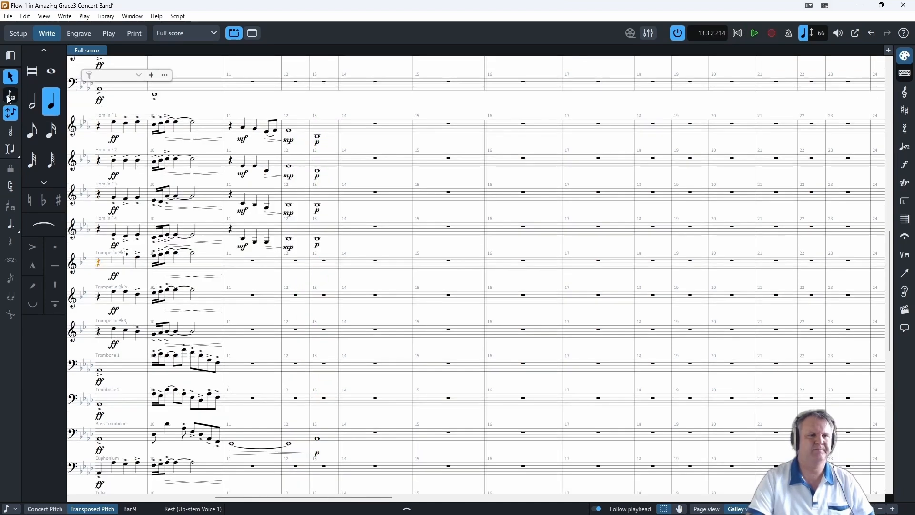
- Revoice the horns' whole notes in bar 13, changing Horn 1 to Ab3 and removing the p dynamics
{"action": "left_click", "coordinate": [8, 97]}
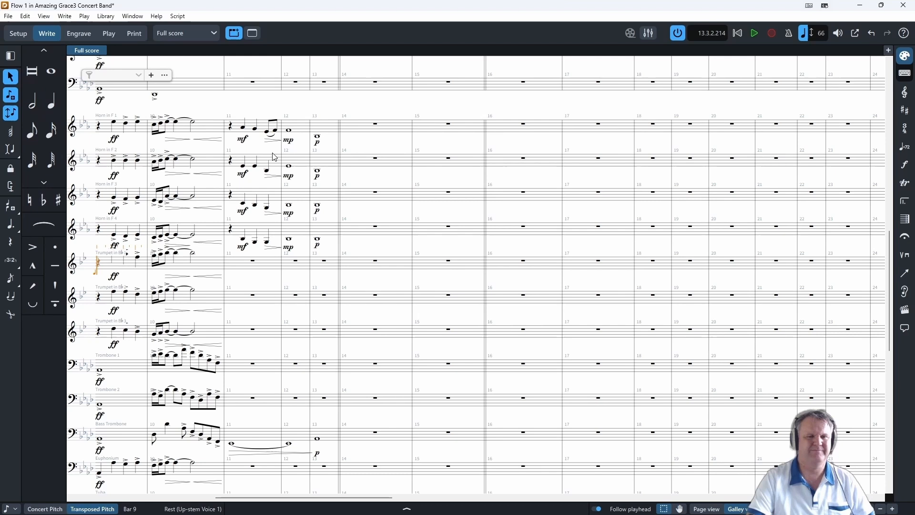
{"action": "left_click", "coordinate": [322, 142]}
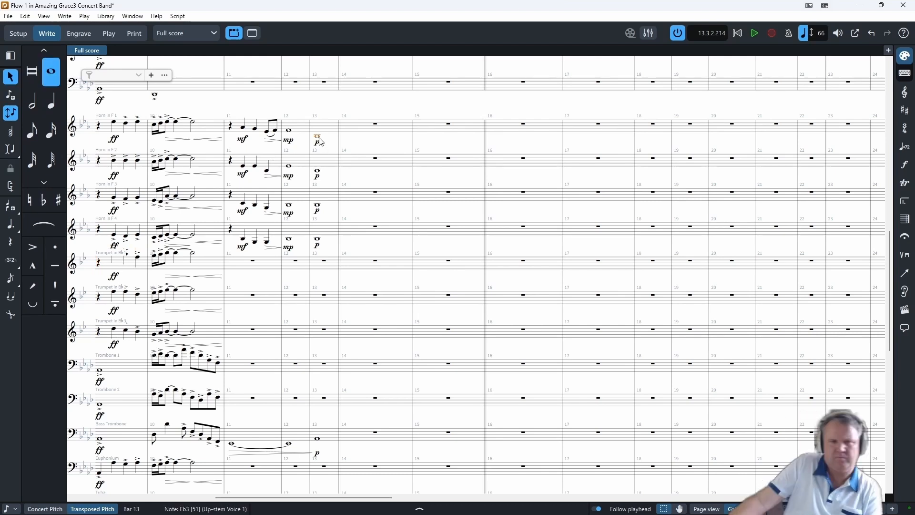
{"action": "key", "text": "shift+n"}
{"action": "key", "text": "Escape"}
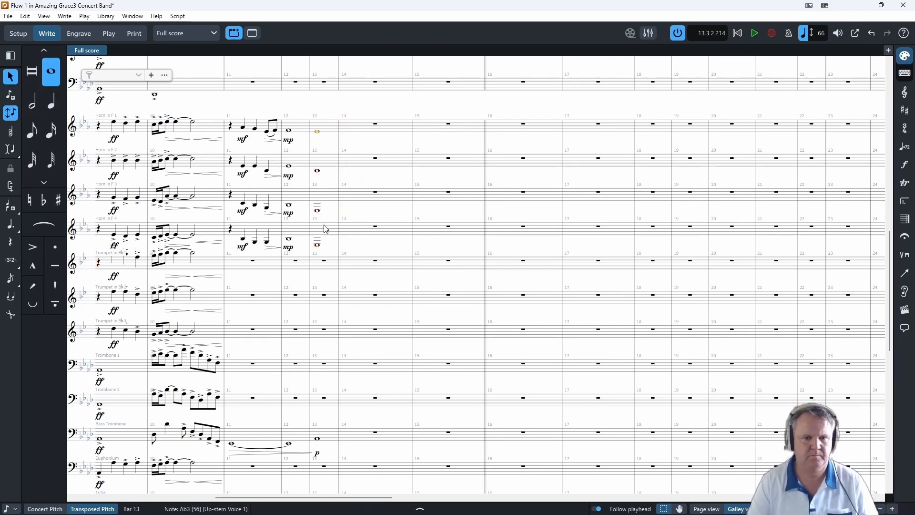
- Add the dynamics mp>pp to all four horns from bar 12 into bar 13
{"action": "left_click", "coordinate": [288, 131]}
{"action": "left_click", "coordinate": [289, 239], "text": "shift"}
{"action": "key", "text": "shift+d"}
{"action": "type", "text": "mp>pp"}
{"action": "key", "text": "Return"}
{"action": "key", "text": "Escape"}
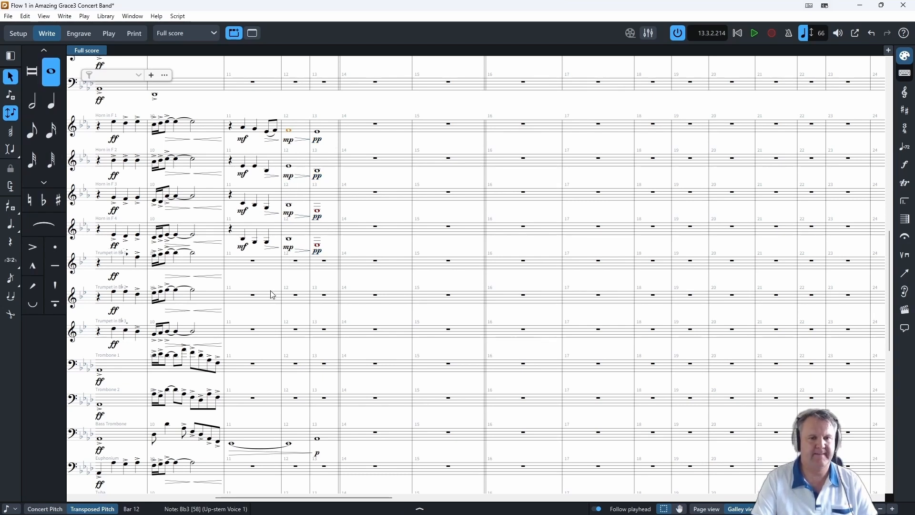
{"action": "left_click", "coordinate": [354, 145]}
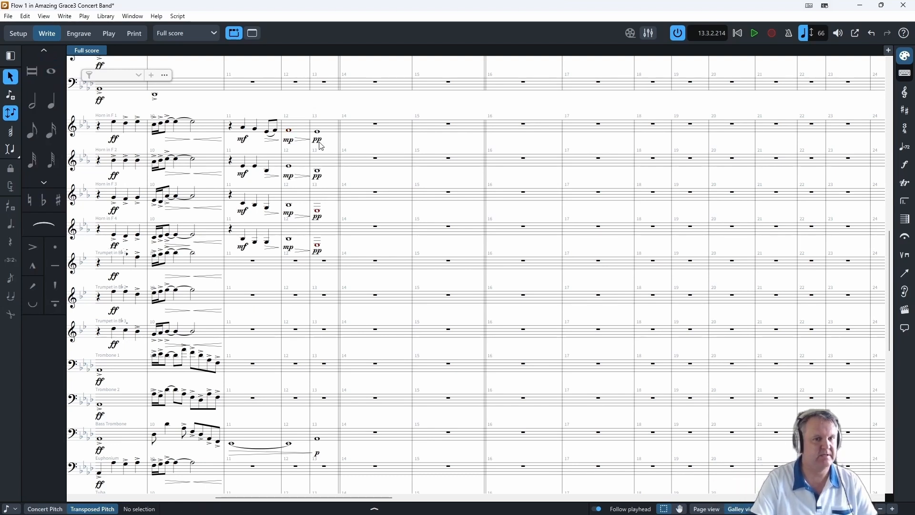
- Raise the bar 13 notes of Horns 3 and 4 by an octave, and change Horn 4's note to written B flat
{"action": "left_click", "coordinate": [317, 211]}
{"action": "left_click", "coordinate": [318, 245], "text": "shift"}
{"action": "key", "text": "ctrl+alt+Up"}
{"action": "left_click", "coordinate": [317, 235]}
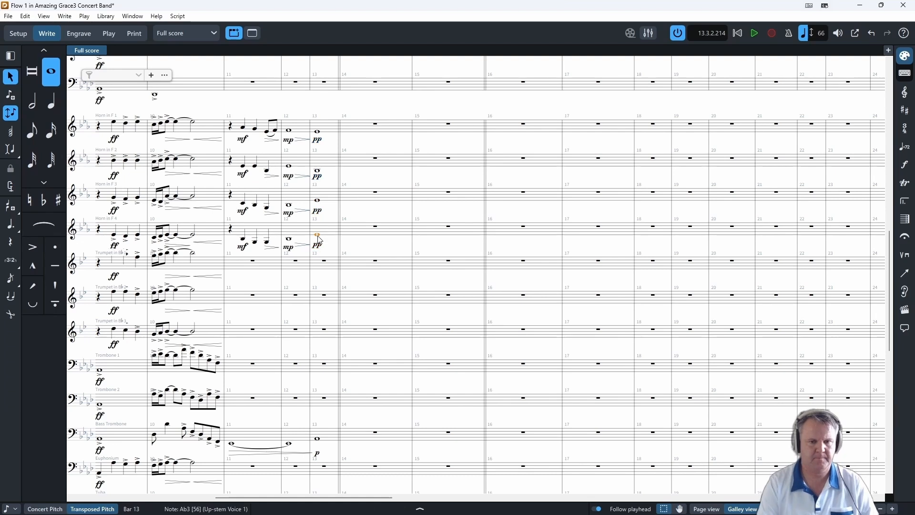
{"action": "key", "text": "b"}
{"action": "left_click", "coordinate": [363, 167]}
{"action": "left_click", "coordinate": [318, 200]}
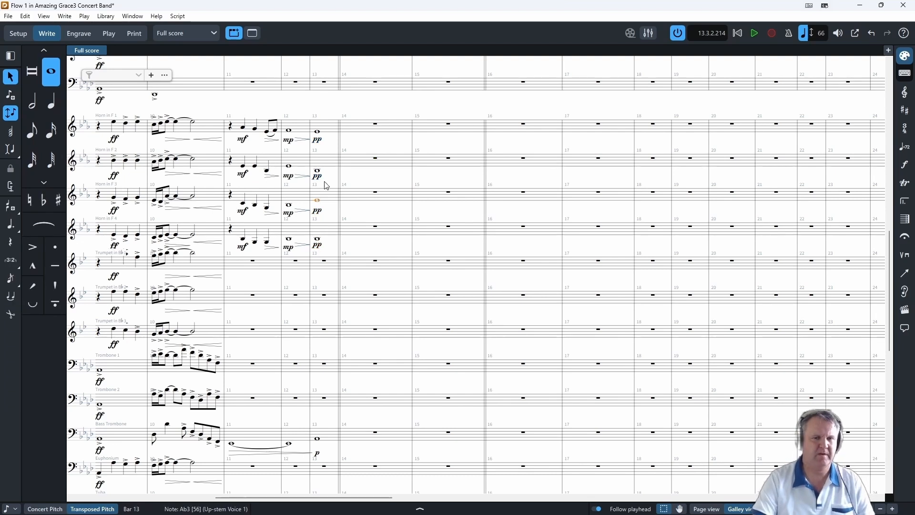
- Play back the revised horn passage from Horn 1's rest in bar 9 into bar 12
{"action": "left_click", "coordinate": [327, 185]}
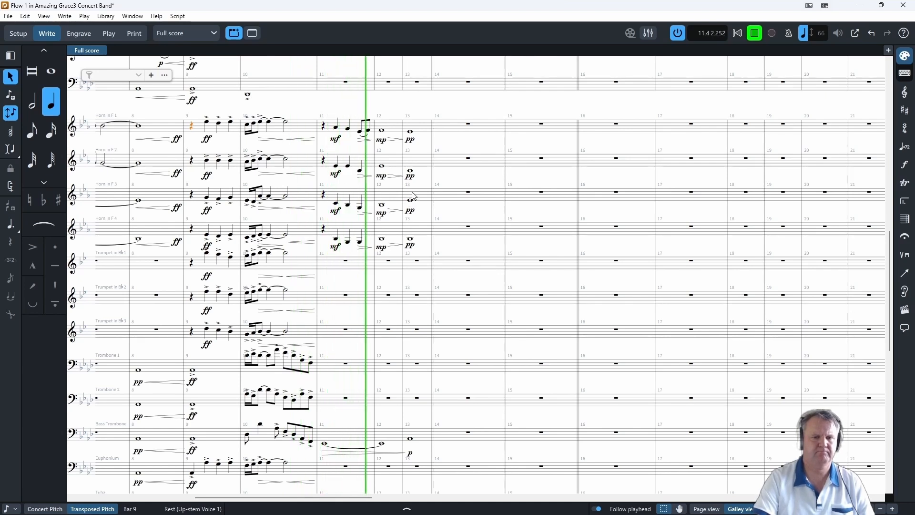
{"action": "left_click", "coordinate": [453, 214]}
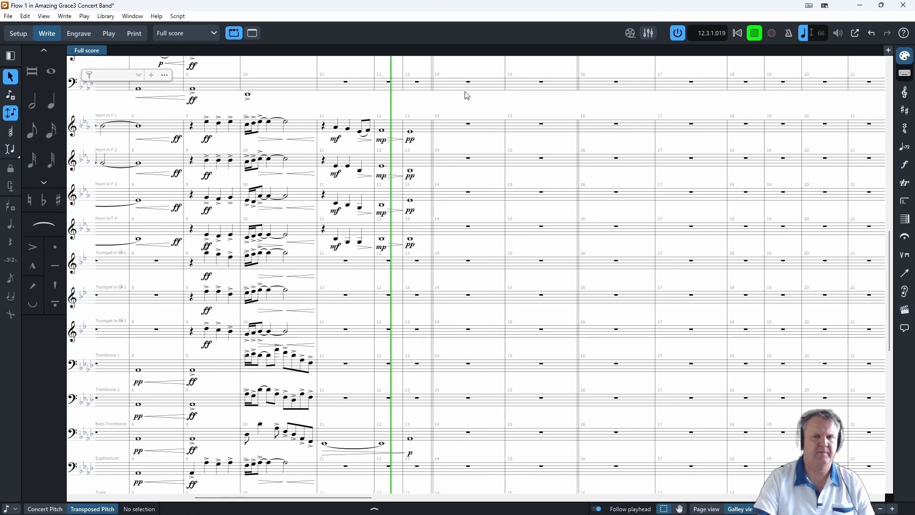
{"action": "key", "text": "space"}
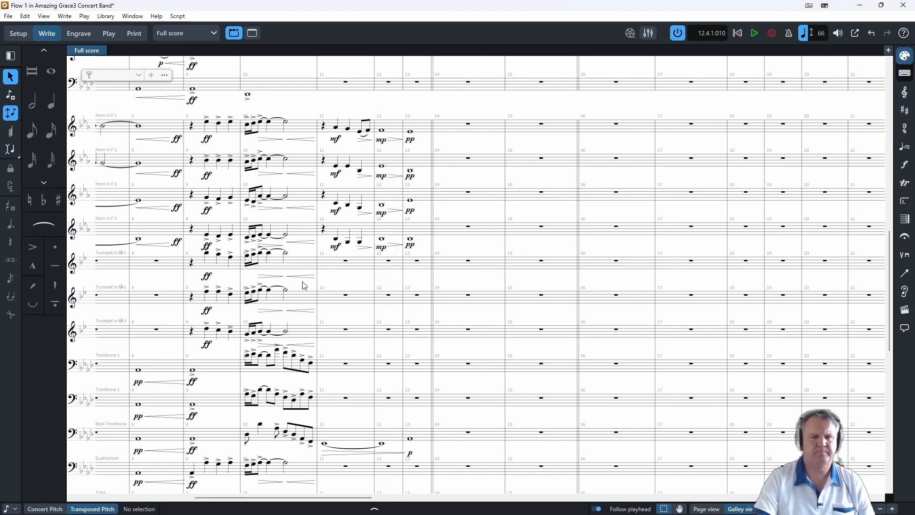
- Select bars 11 to 13 from Horn 1 down to Bass Trombone and play back the selection
{"action": "left_click", "coordinate": [336, 204]}
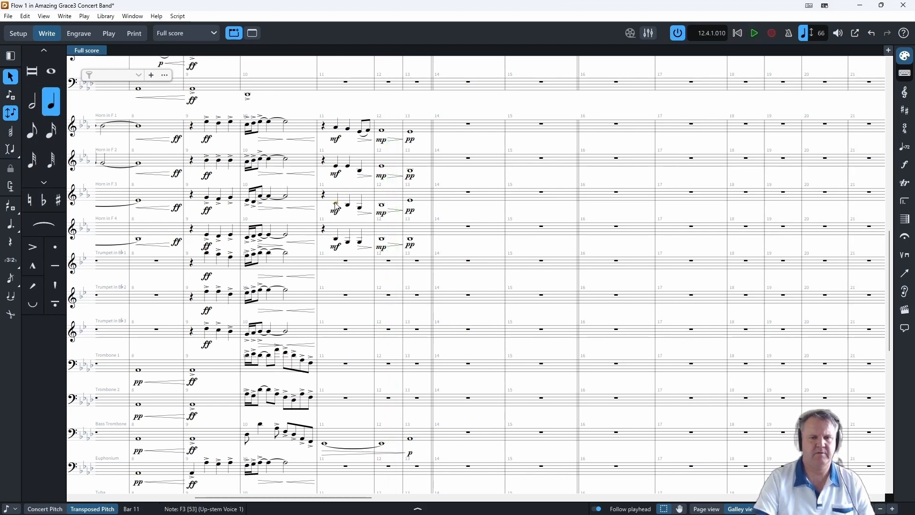
{"action": "left_click", "coordinate": [336, 238]}
{"action": "key", "text": "space"}
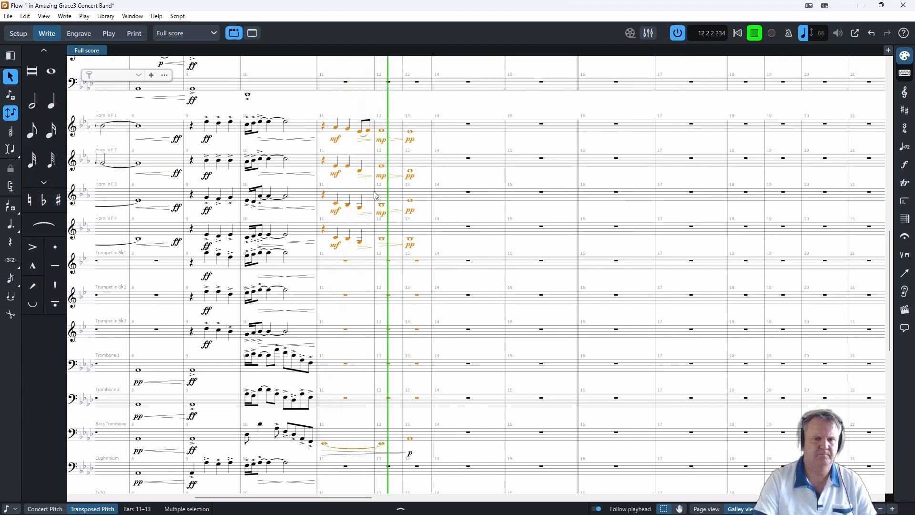
{"action": "left_click", "coordinate": [755, 34]}
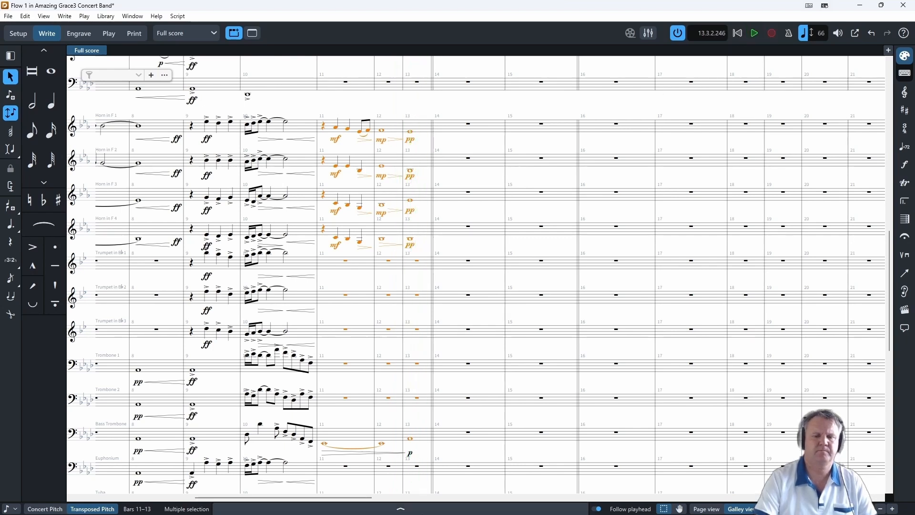
- Change the p dynamics of the Bass Trombone and Tuba in bar 13 to pp
{"action": "left_click", "coordinate": [412, 455]}
{"action": "scroll", "coordinate": [469, 381], "scroll_direction": "down", "scroll_amount": 10}
{"action": "scroll", "coordinate": [457, 334], "scroll_direction": "up", "scroll_amount": 9}
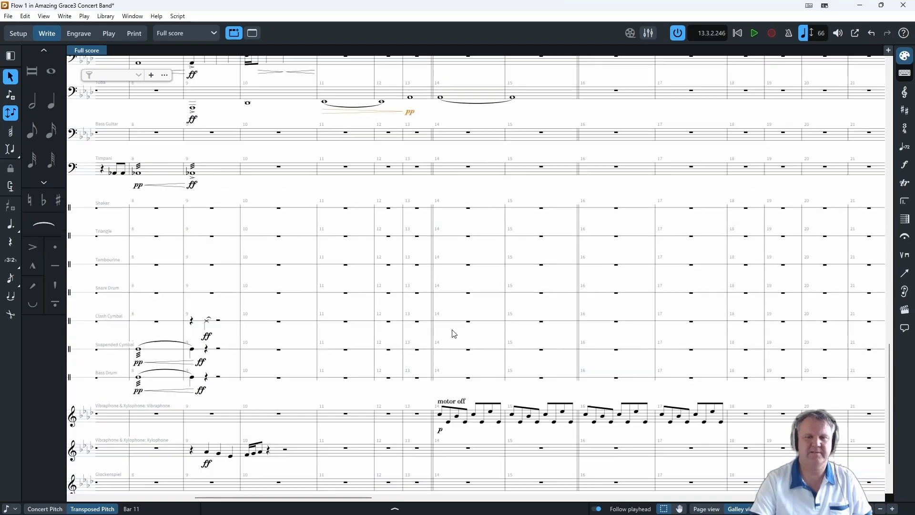
{"action": "scroll", "coordinate": [453, 334], "scroll_direction": "up", "scroll_amount": 6}
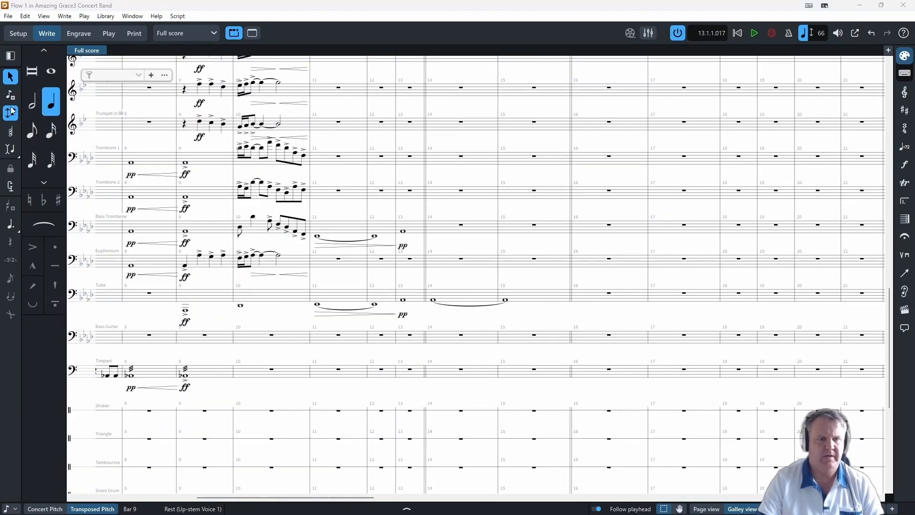
- Enter a Vibraphone line with a quarter rest, two quarter notes and two eighth notes in bar 11 and a whole note in bar 12
{"action": "scroll", "coordinate": [352, 357], "scroll_direction": "down", "scroll_amount": 5}
{"action": "left_click", "coordinate": [348, 368]}
{"action": "key", "text": "shift+n"}
{"action": "key", "text": "space"}
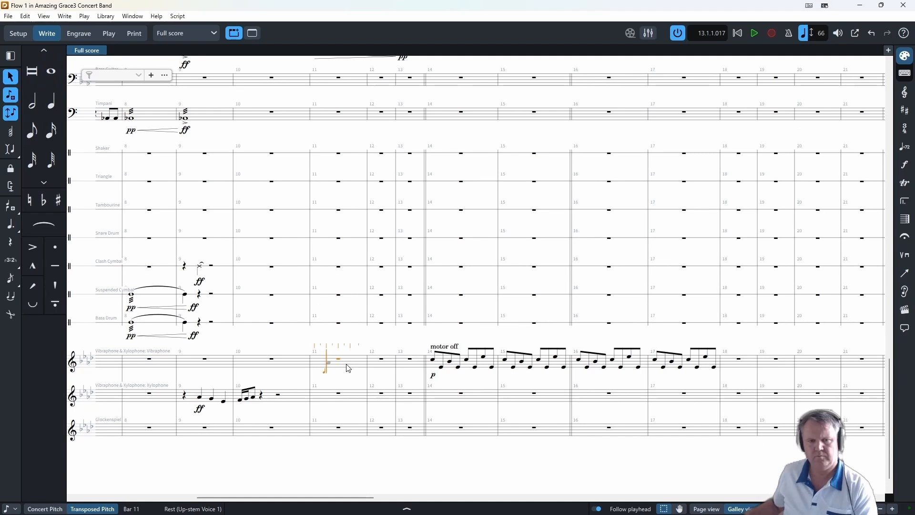
- Select the Vibraphone rest in bar 2, show the Pitched Percussion playing techniques and remove the motor off marking at bar 14
{"action": "scroll", "coordinate": [348, 368], "scroll_direction": "left", "scroll_amount": 10}
{"action": "left_click", "coordinate": [299, 367]}
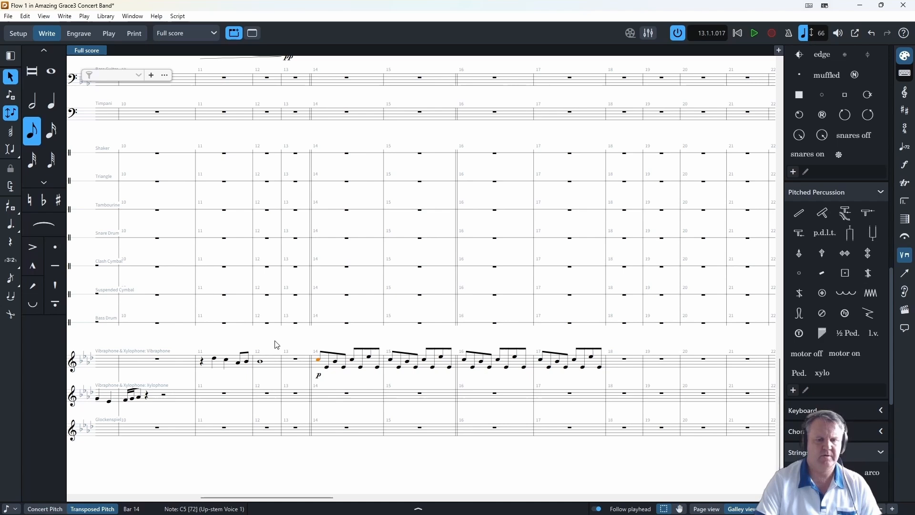
{"action": "key", "text": "Escape"}
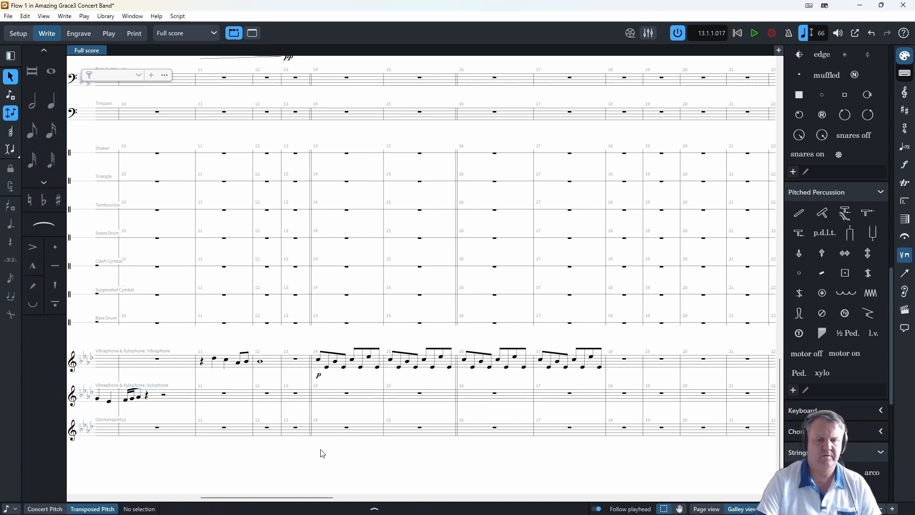
- Copy Horn 4's notes and dynamics in bars 11 to 13 to the Euphonium
{"action": "scroll", "coordinate": [319, 453], "scroll_direction": "left", "scroll_amount": 5}
{"action": "scroll", "coordinate": [359, 350], "scroll_direction": "up", "scroll_amount": 10}
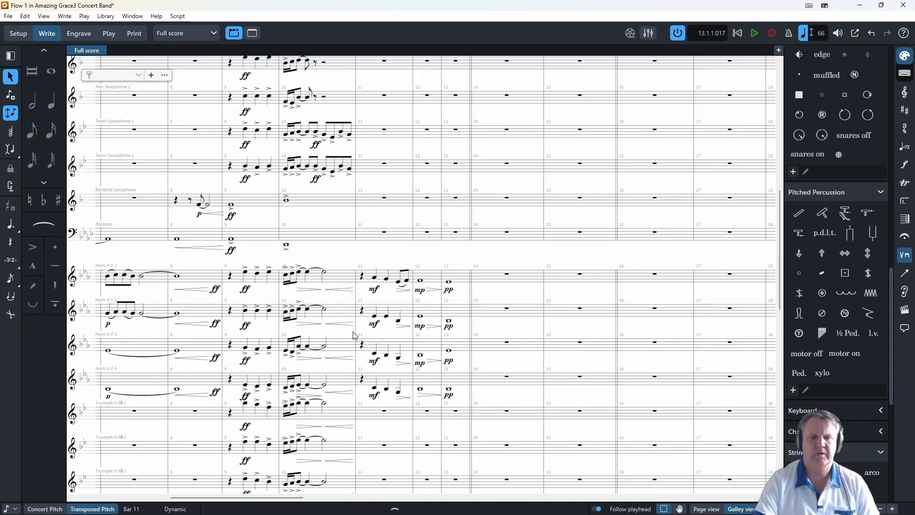
{"action": "scroll", "coordinate": [400, 423], "scroll_direction": "down", "scroll_amount": 5}
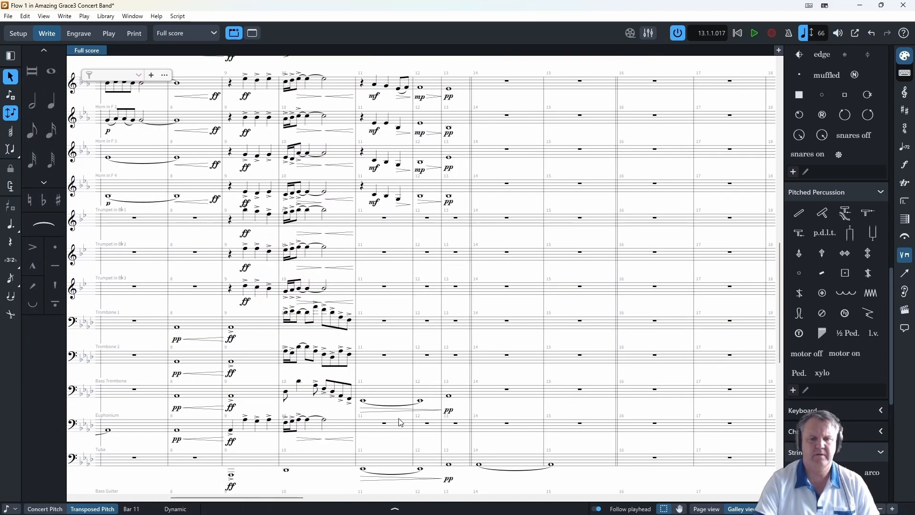
{"action": "left_click", "coordinate": [376, 195]}
{"action": "left_click", "coordinate": [453, 192], "text": "shift"}
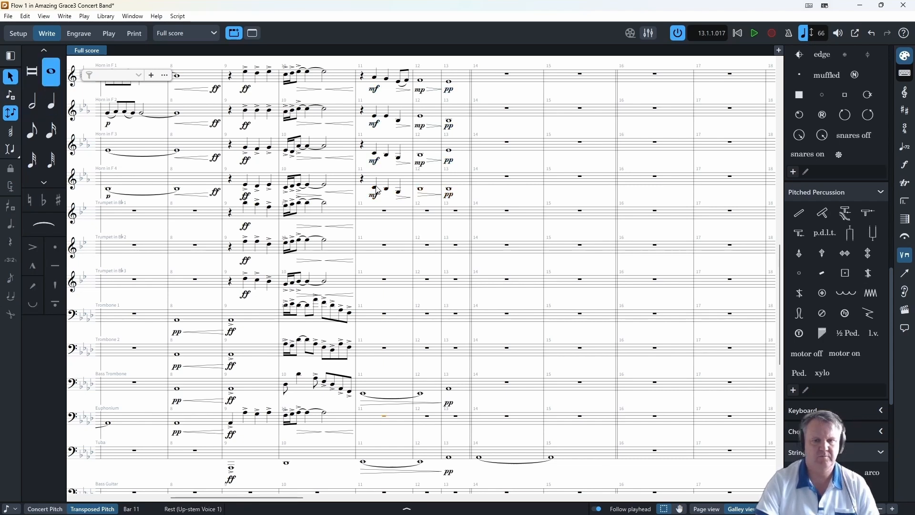
{"action": "left_click", "coordinate": [371, 419], "text": "alt"}
- Copy the notes and dynamics of Horns 2 and 3 in bars 11 to 13 to Trombones 1 and 2
{"action": "left_click", "coordinate": [374, 116]}
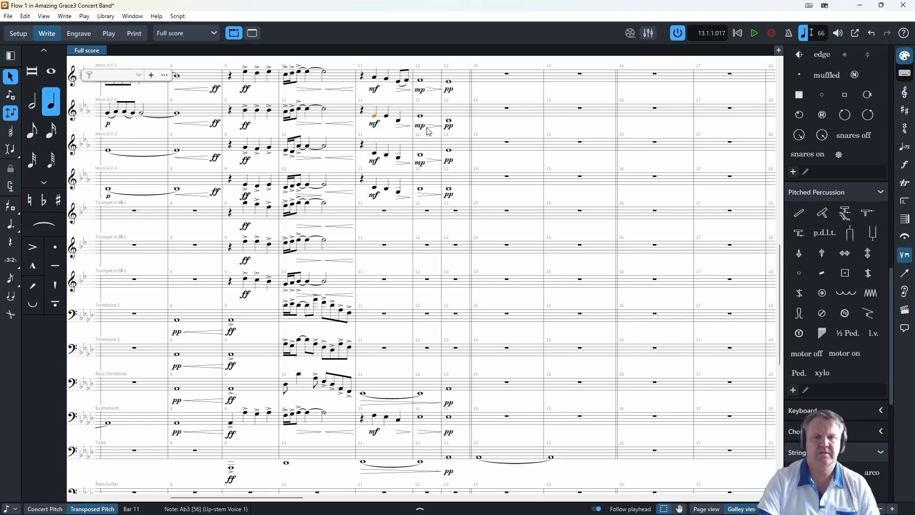
{"action": "left_click", "coordinate": [453, 152], "text": "shift"}
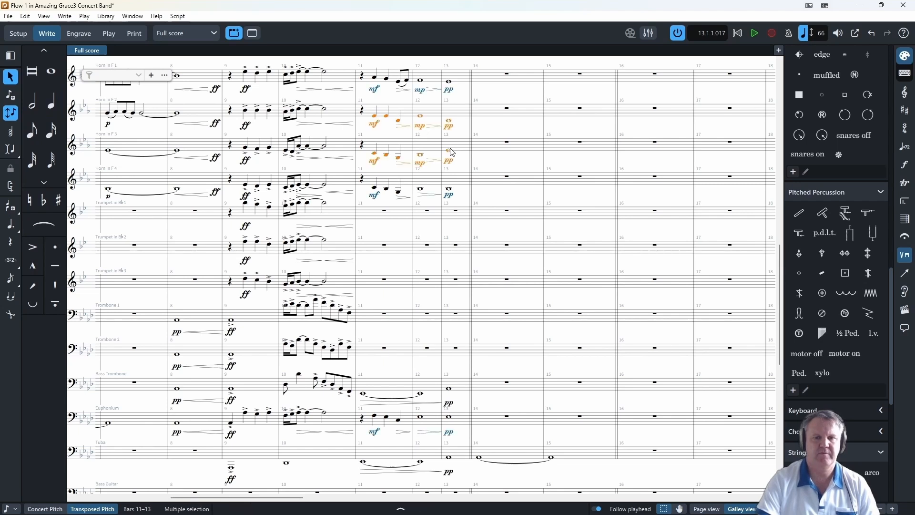
{"action": "left_click", "coordinate": [372, 322], "text": "alt"}
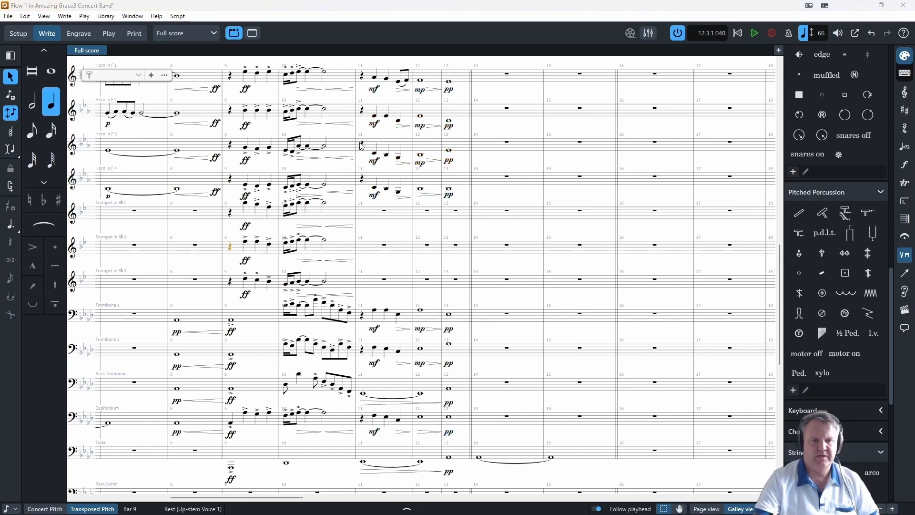
{"action": "scroll", "coordinate": [402, 327], "scroll_direction": "up", "scroll_amount": 6}
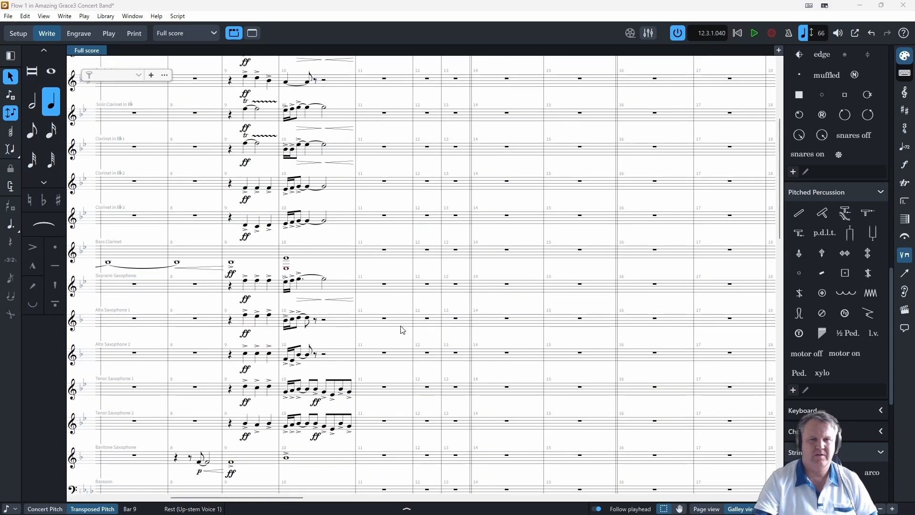
{"action": "scroll", "coordinate": [351, 362], "scroll_direction": "down", "scroll_amount": 3}
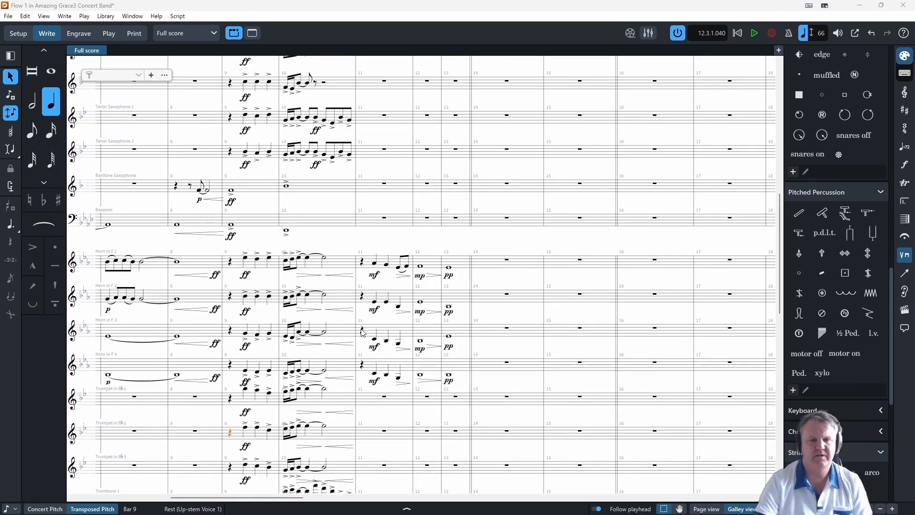
{"action": "scroll", "coordinate": [389, 200], "scroll_direction": "up", "scroll_amount": 3}
{"action": "scroll", "coordinate": [391, 190], "scroll_direction": "up", "scroll_amount": 3}
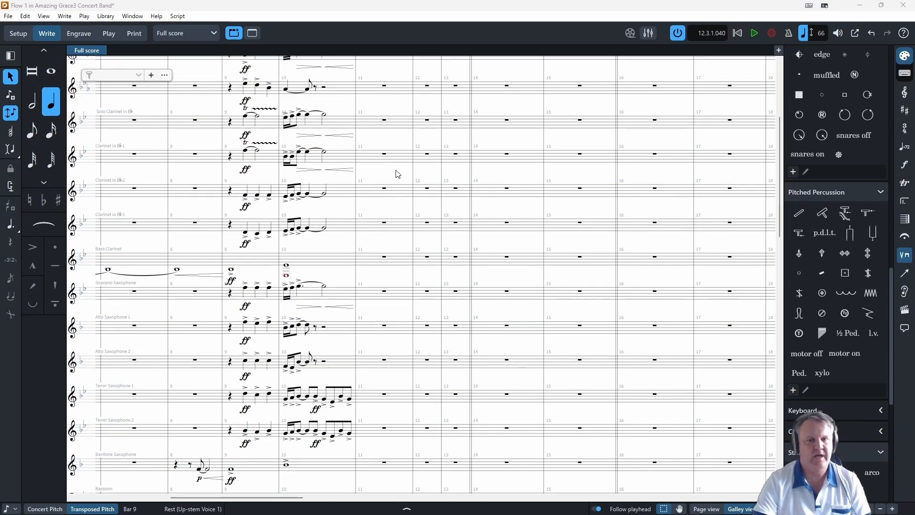
- Examine the saxophone, bassoon, horn, trumpet and low brass parts in bars 11 to 13
{"action": "scroll", "coordinate": [404, 298], "scroll_direction": "down", "scroll_amount": 5}
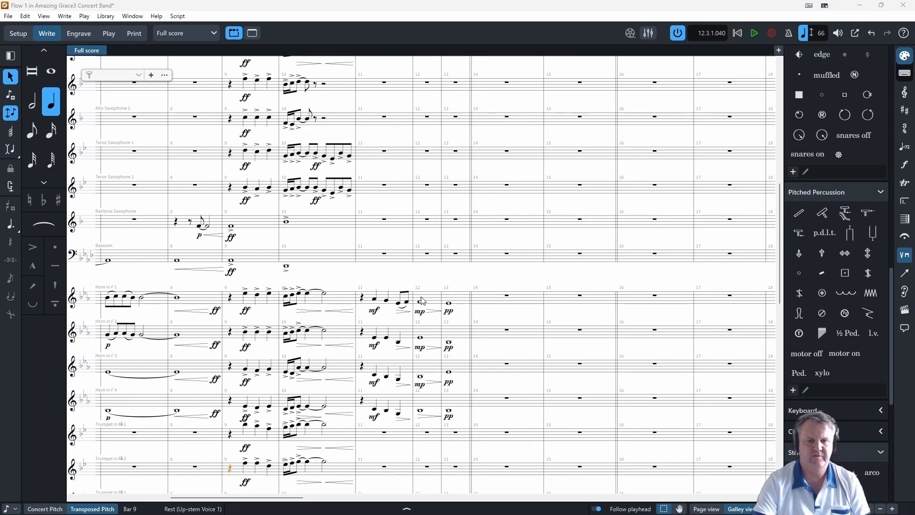
{"action": "scroll", "coordinate": [418, 375], "scroll_direction": "down", "scroll_amount": 4}
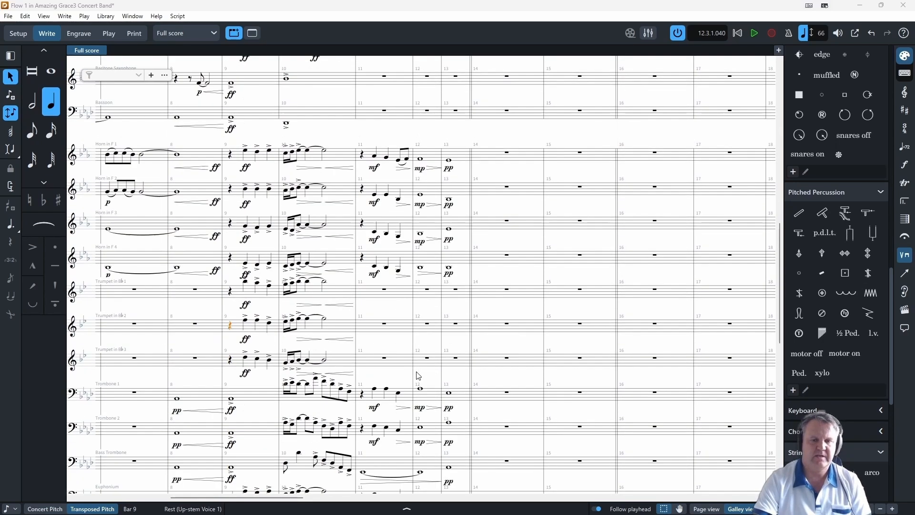
{"action": "left_click", "coordinate": [458, 334]}
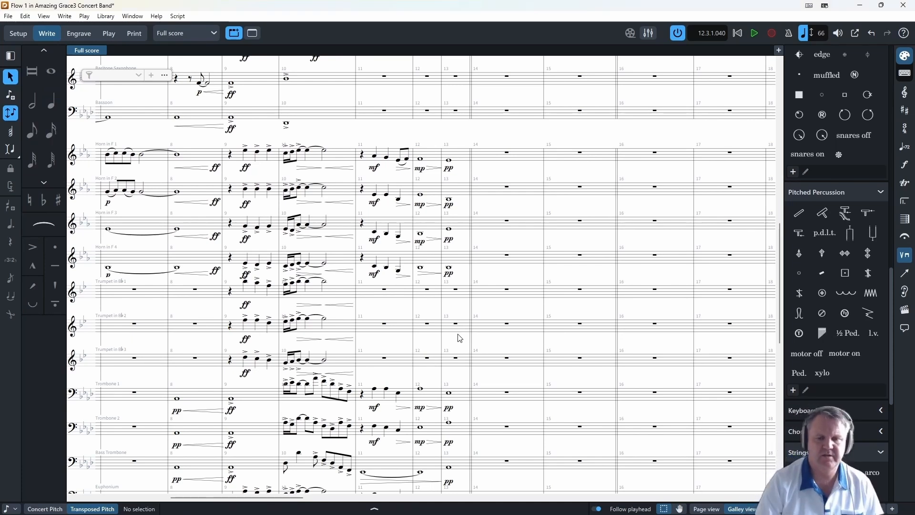
{"action": "scroll", "coordinate": [384, 307], "scroll_direction": "down", "scroll_amount": 5}
{"action": "scroll", "coordinate": [397, 404], "scroll_direction": "up", "scroll_amount": 5}
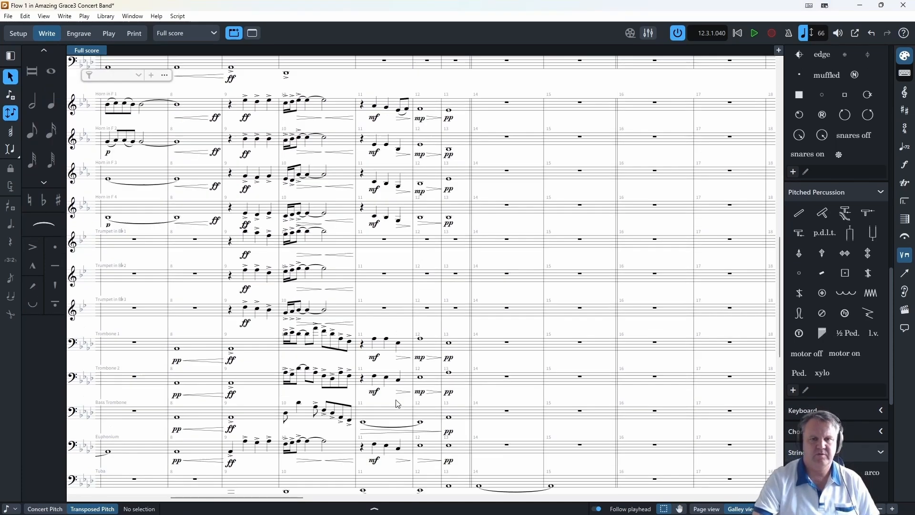
{"action": "scroll", "coordinate": [399, 403], "scroll_direction": "up", "scroll_amount": 6}
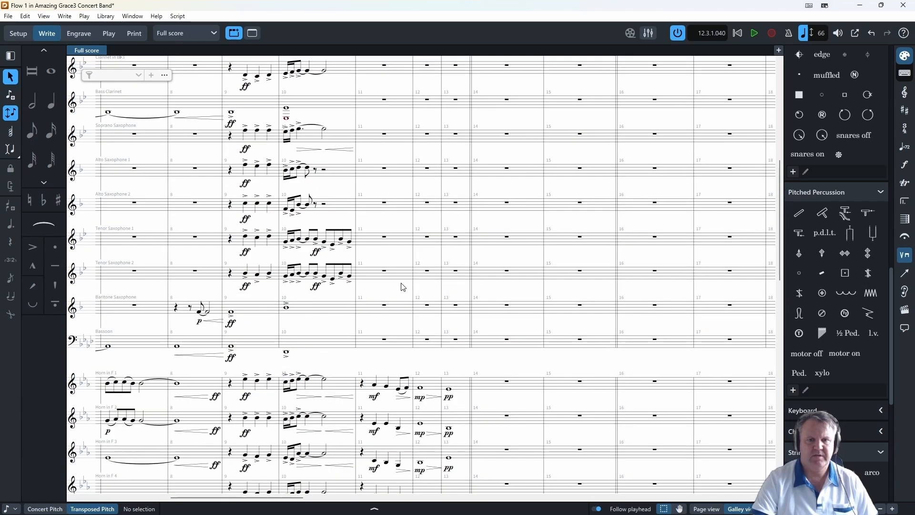
{"action": "scroll", "coordinate": [407, 333], "scroll_direction": "down", "scroll_amount": 4}
{"action": "scroll", "coordinate": [408, 334], "scroll_direction": "down", "scroll_amount": 10}
- Copy the Tuba's notes and dynamics in bars 11 to 15 to the Bassoon and Bass Clarinet
{"action": "left_click", "coordinate": [363, 271]}
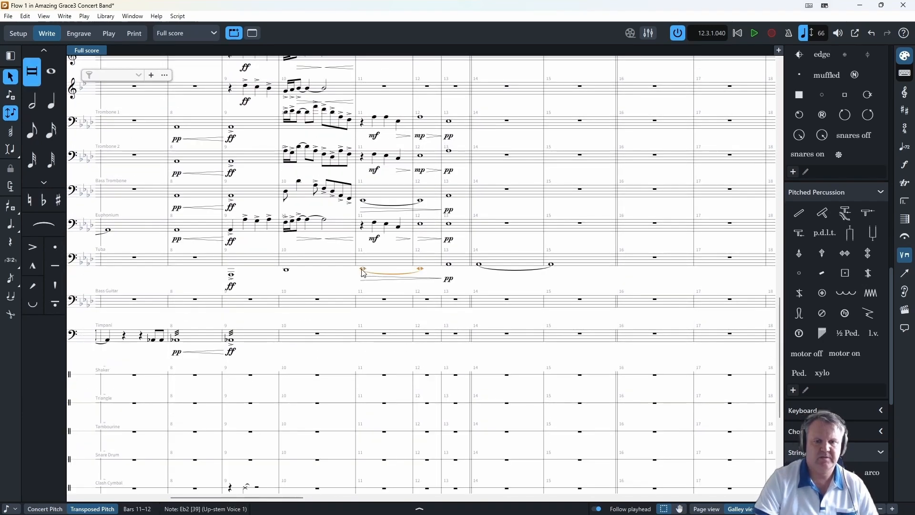
{"action": "left_click", "coordinate": [450, 266], "text": "shift"}
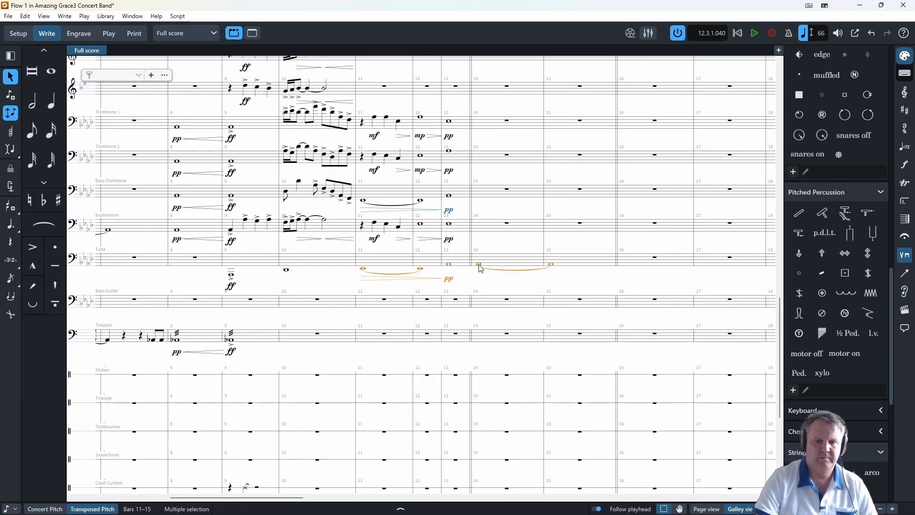
{"action": "scroll", "coordinate": [469, 270], "scroll_direction": "up", "scroll_amount": 10}
{"action": "left_click", "coordinate": [362, 203], "text": "alt"}
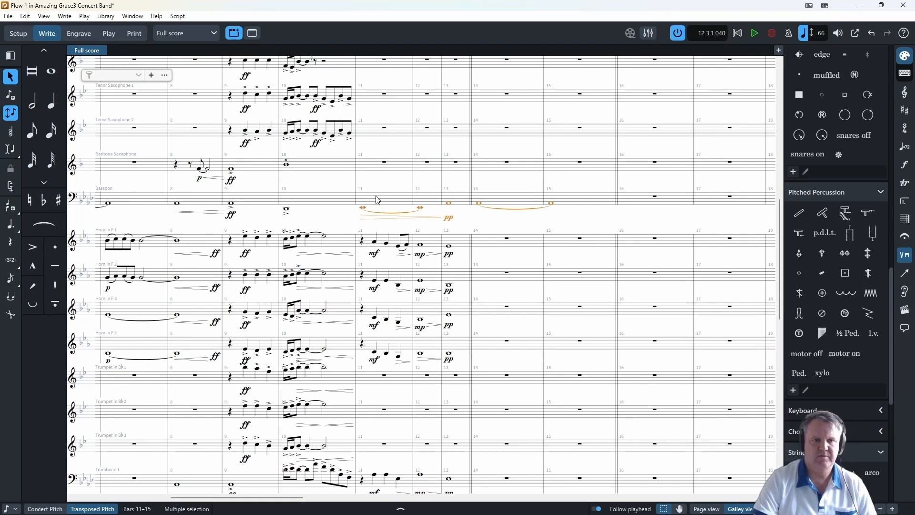
{"action": "scroll", "coordinate": [361, 183], "scroll_direction": "up", "scroll_amount": 3}
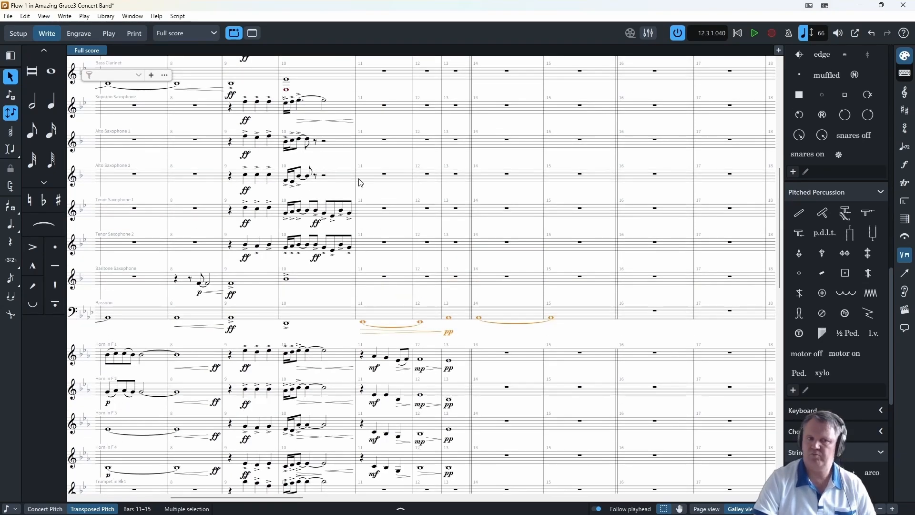
{"action": "scroll", "coordinate": [361, 183], "scroll_direction": "up", "scroll_amount": 2}
{"action": "left_click", "coordinate": [362, 143], "text": "alt"}
{"action": "key", "text": "Escape"}
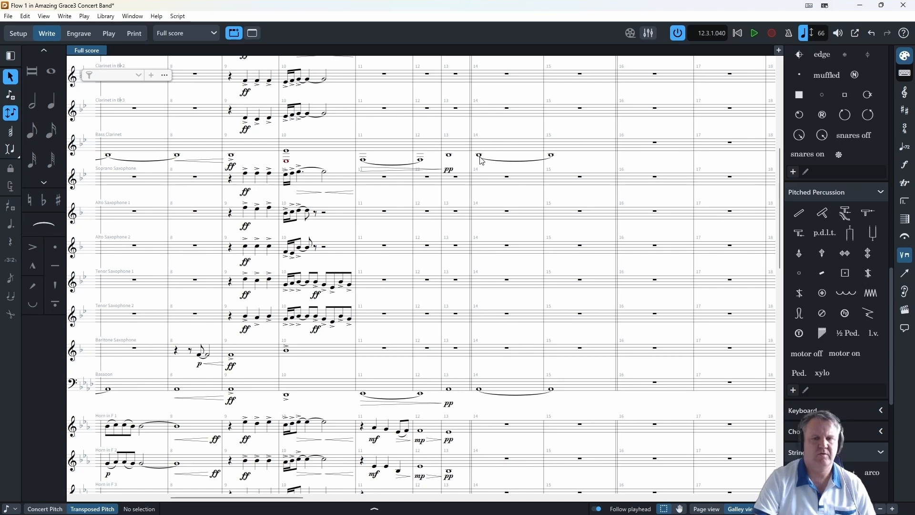
- Play the score back from bar 1 and stop playback in bar 12
{"action": "scroll", "coordinate": [360, 148], "scroll_direction": "down", "scroll_amount": 10}
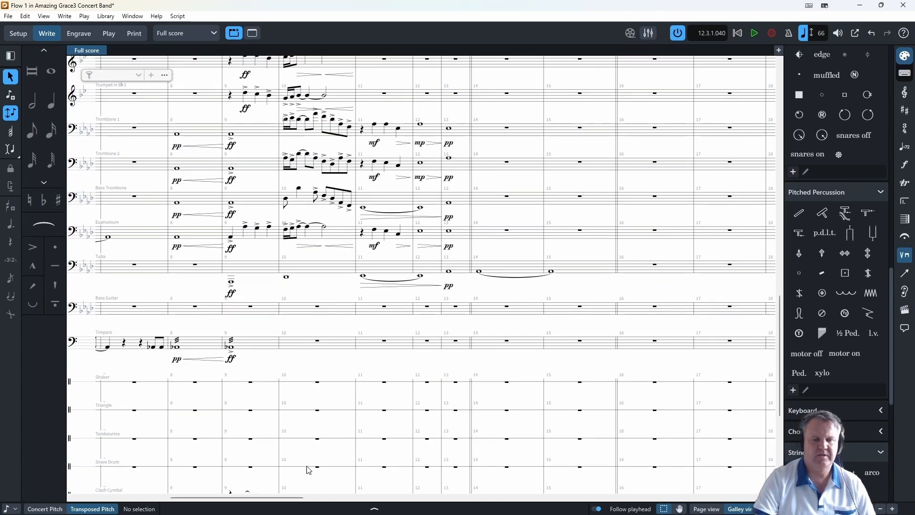
{"action": "left_click_drag", "start_coordinate": [280, 498], "coordinate": [147, 505]}
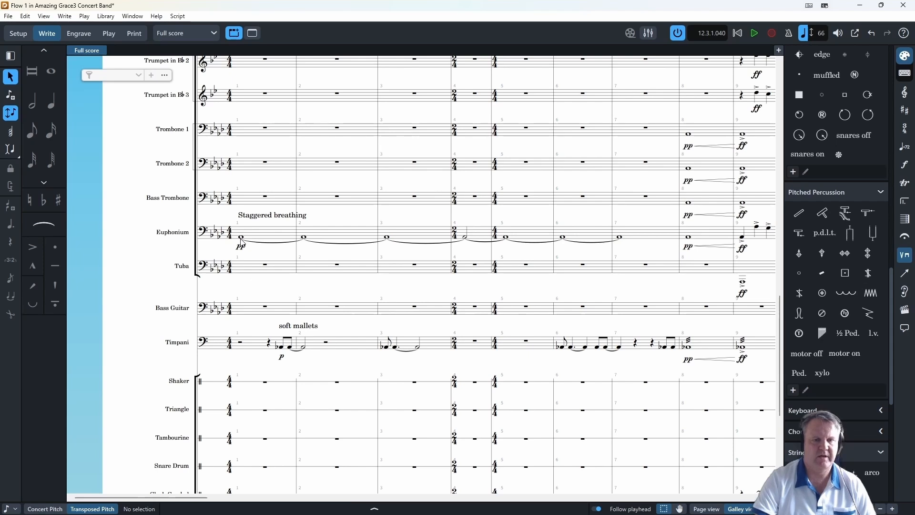
{"action": "left_click", "coordinate": [265, 265]}
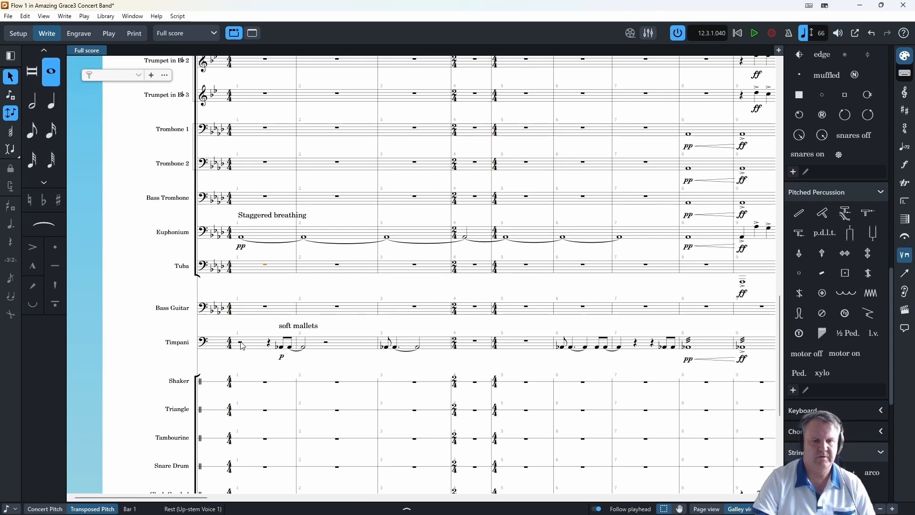
{"action": "scroll", "coordinate": [242, 346], "scroll_direction": "down", "scroll_amount": 3}
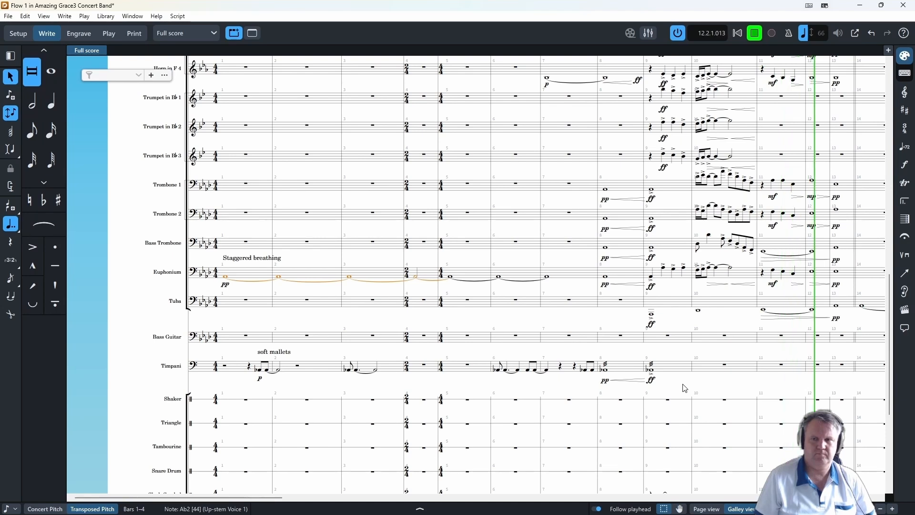
{"action": "left_click", "coordinate": [756, 33]}
- Replace Horn 2's last quarter note in bar 11 with Horn 1's slurred eighth notes, and raise Horn 3's last quarter note there
{"action": "scroll", "coordinate": [762, 209], "scroll_direction": "up", "scroll_amount": 5}
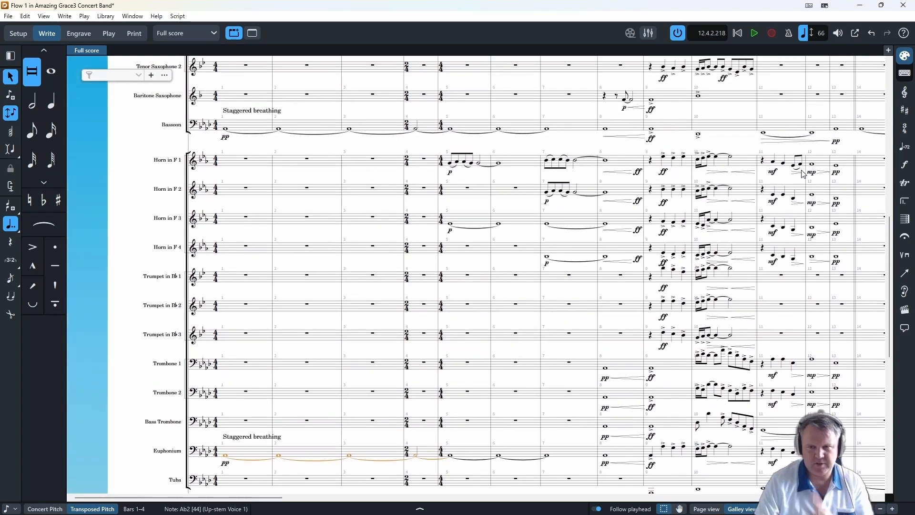
{"action": "scroll", "coordinate": [803, 174], "scroll_direction": "up", "scroll_amount": 3}
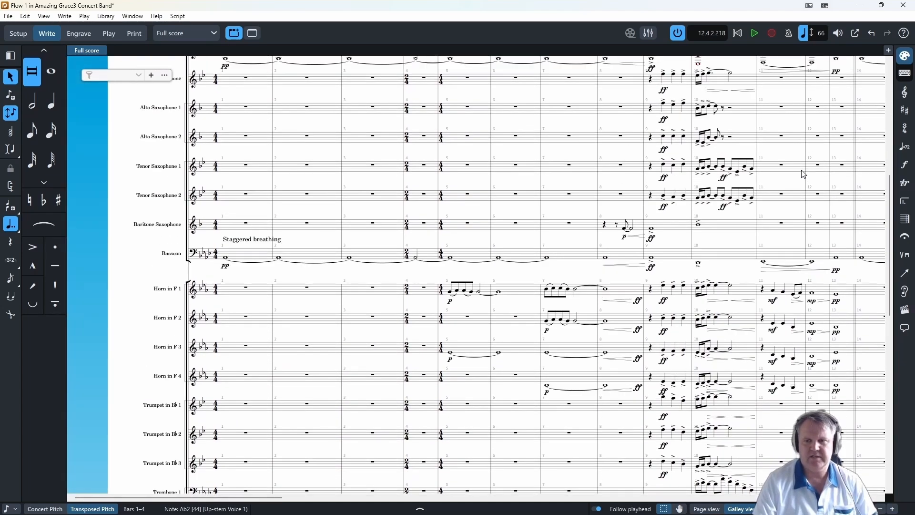
{"action": "scroll", "coordinate": [800, 305], "scroll_direction": "down", "scroll_amount": 2}
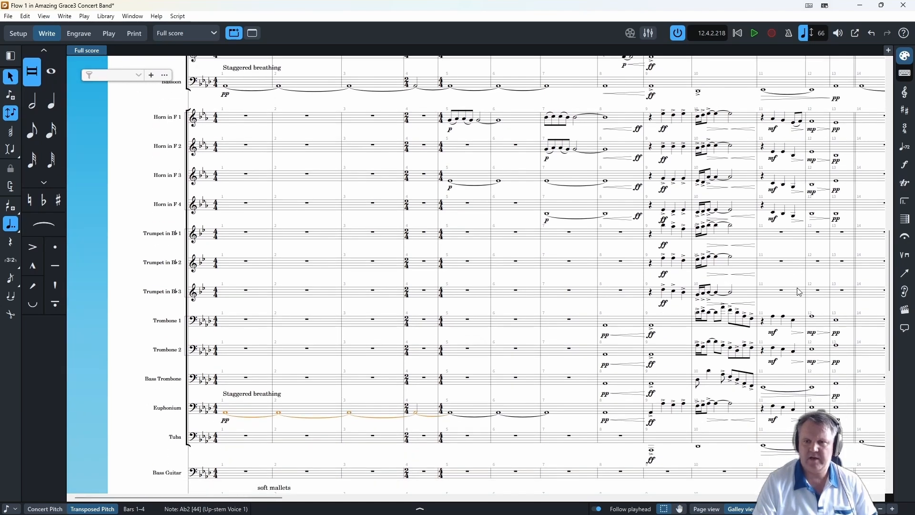
{"action": "left_click", "coordinate": [793, 122]}
{"action": "left_click", "coordinate": [802, 121], "text": "shift"}
{"action": "left_click", "coordinate": [794, 149], "text": "alt"}
{"action": "key", "text": "ctrl+z"}
{"action": "left_click", "coordinate": [794, 155]}
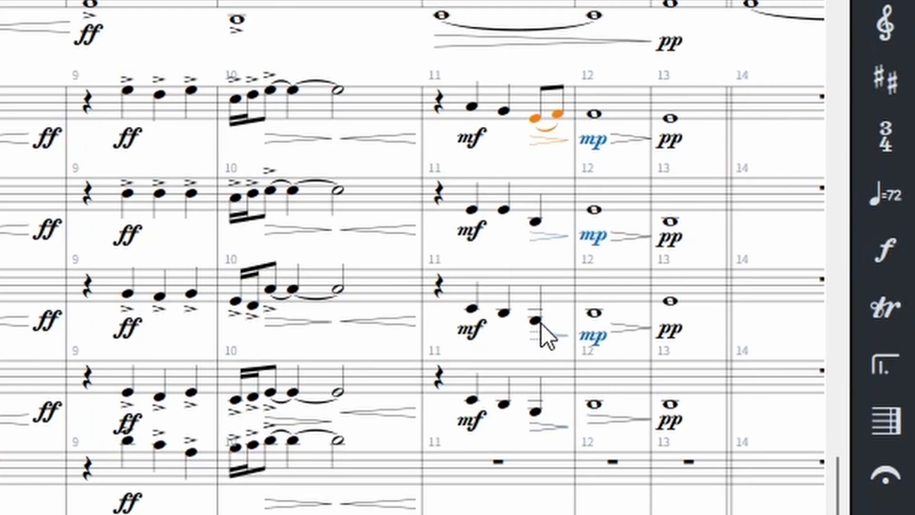
{"action": "left_click", "coordinate": [543, 319], "text": "alt"}
{"action": "left_click", "coordinate": [535, 118]}
{"action": "left_click", "coordinate": [557, 114], "text": "shift"}
{"action": "left_click", "coordinate": [535, 220], "text": "alt"}
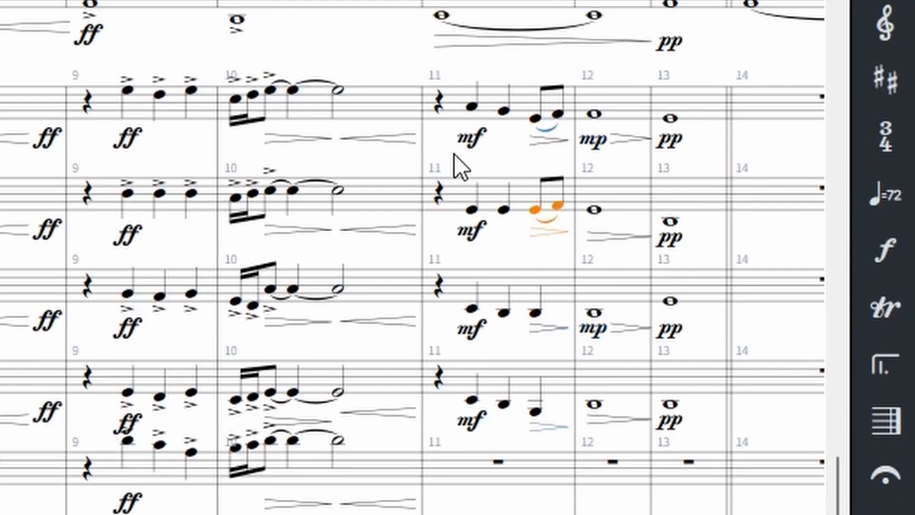
- Play the revised horn passage from bar 11 and stop playback
{"action": "left_click", "coordinate": [439, 101]}
{"action": "key", "text": "space"}
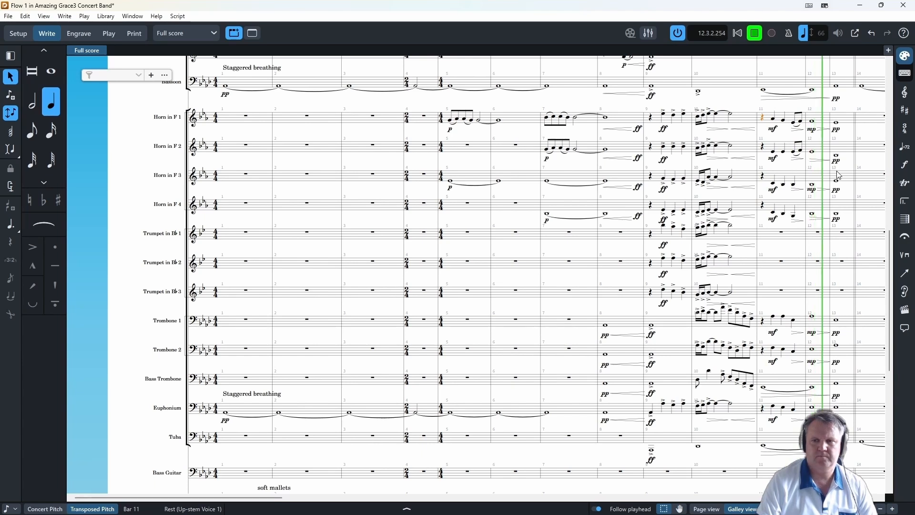
{"action": "left_click", "coordinate": [755, 33]}
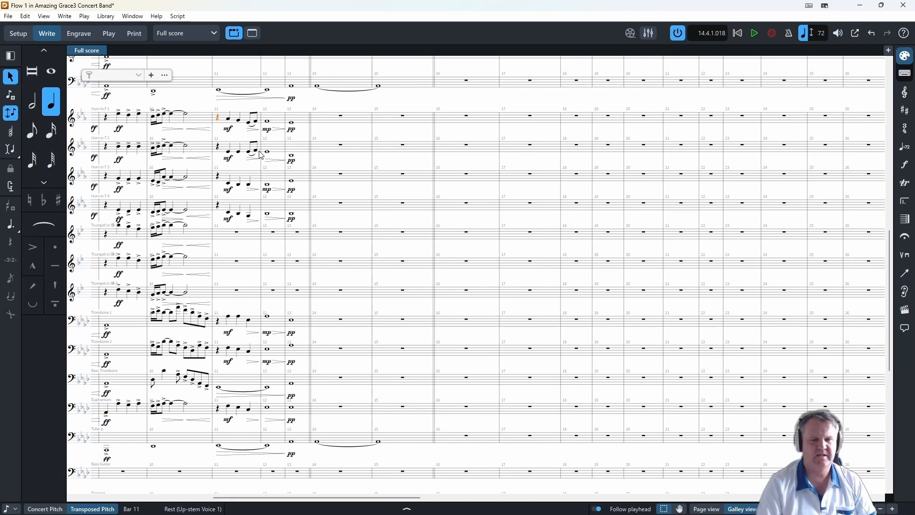
- Switch to concert pitch and enter whole-note chords in bars 12 and 13 across the Solo Clarinet and Clarinets 1 to 3
{"action": "scroll", "coordinate": [280, 178], "scroll_direction": "up", "scroll_amount": 5}
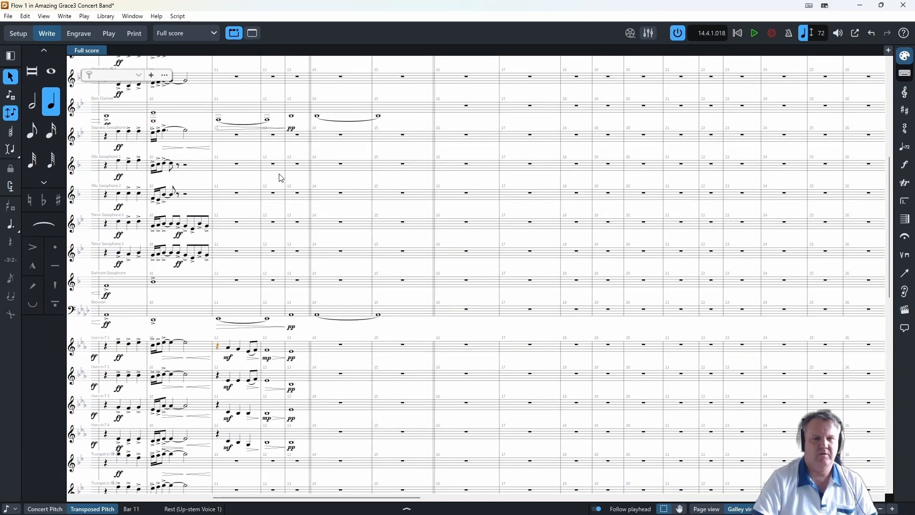
{"action": "scroll", "coordinate": [276, 380], "scroll_direction": "down", "scroll_amount": 2}
{"action": "scroll", "coordinate": [262, 270], "scroll_direction": "up", "scroll_amount": 3}
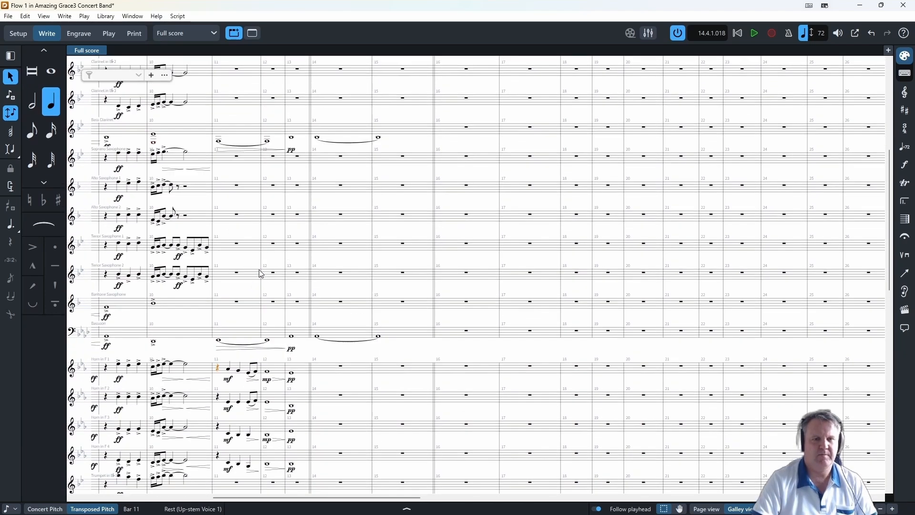
{"action": "scroll", "coordinate": [285, 365], "scroll_direction": "down", "scroll_amount": 1}
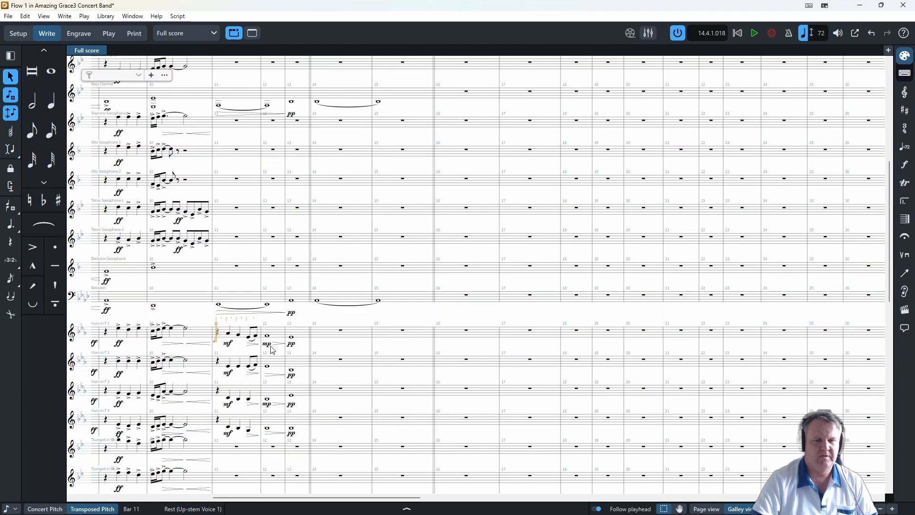
{"action": "left_click", "coordinate": [44, 509]}
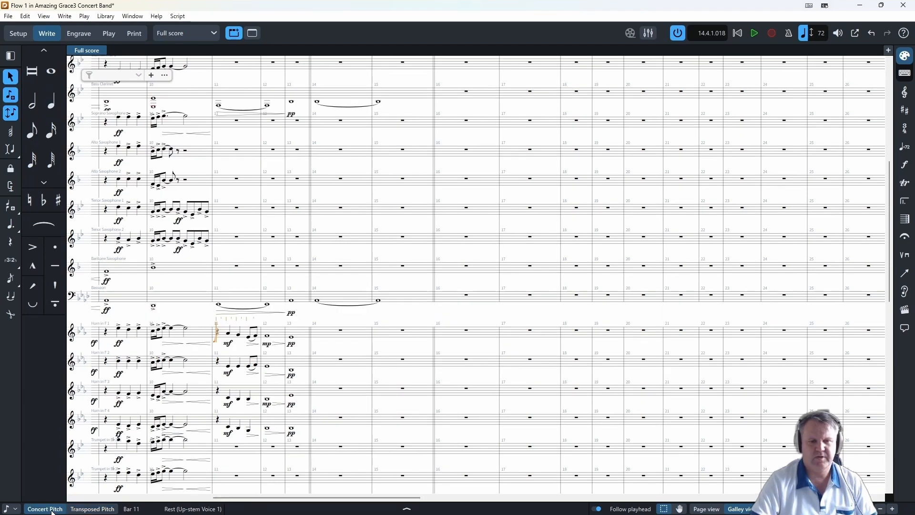
{"action": "scroll", "coordinate": [277, 194], "scroll_direction": "up", "scroll_amount": 4}
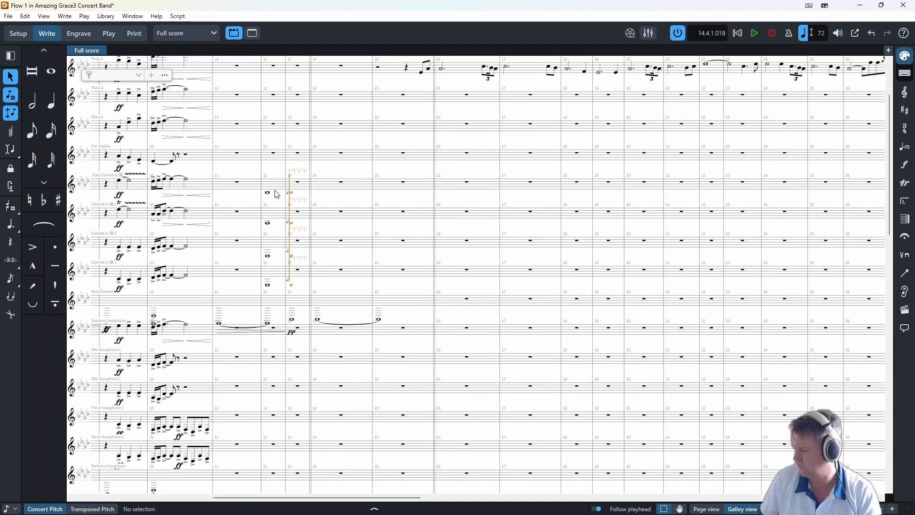
{"action": "key", "text": "ctrl+z"}
{"action": "key", "text": "Escape"}
- Add pp to the bar 12 whole notes of the Solo Clarinet and Clarinets 1 to 3, and return to transposed pitch
{"action": "left_click", "coordinate": [268, 193]}
{"action": "left_click", "coordinate": [268, 285], "text": "shift"}
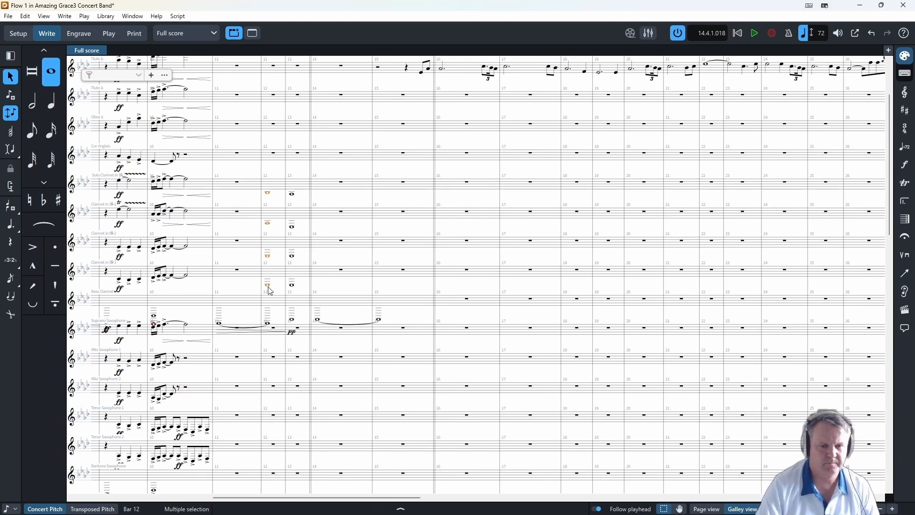
{"action": "key", "text": "shift+p"}
{"action": "key", "text": "Escape"}
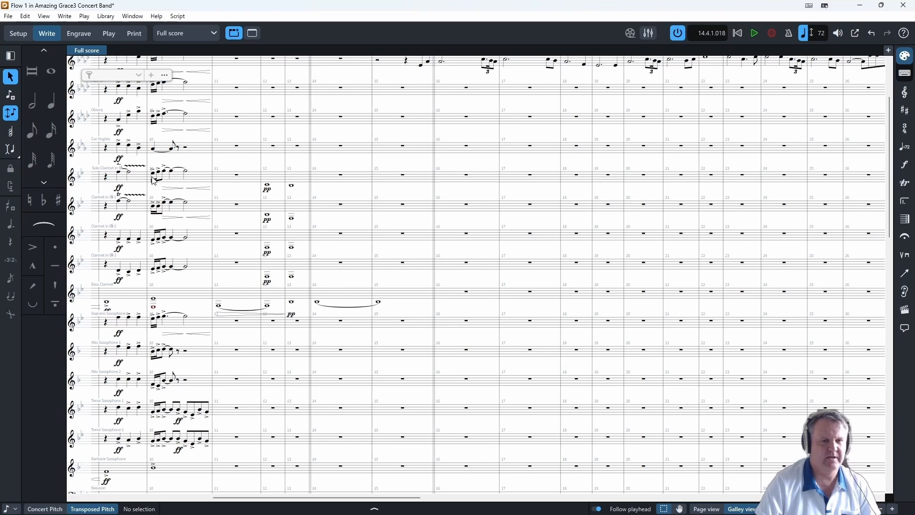
- Play the score from bar 10 and stop playback after reaching bar 14
{"action": "left_click", "coordinate": [154, 180]}
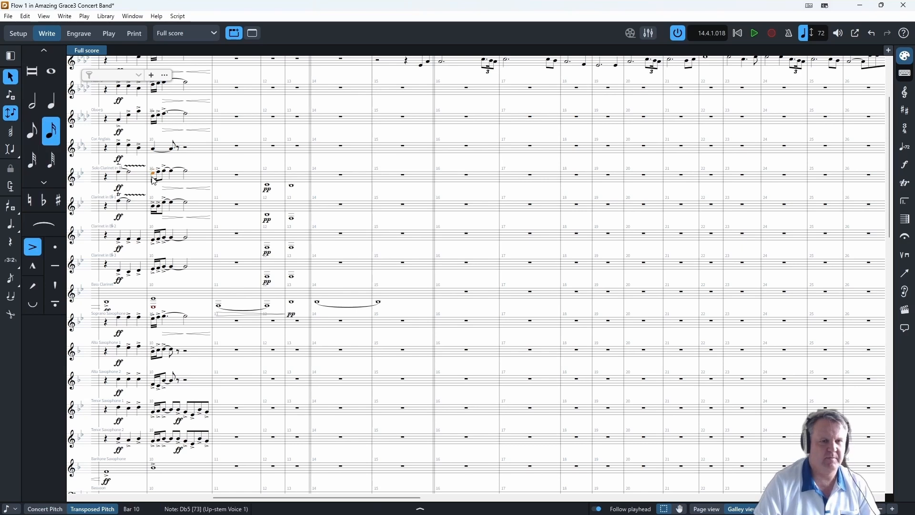
{"action": "key", "text": "p"}
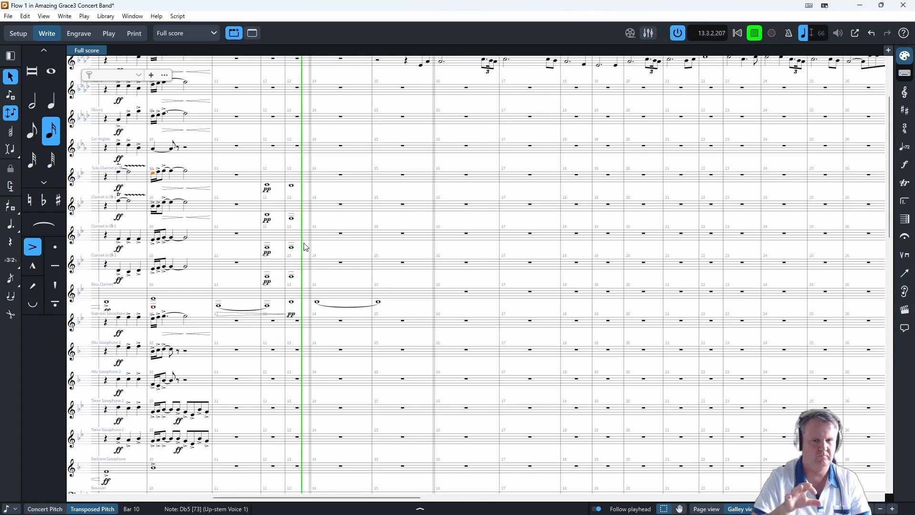
{"action": "left_click", "coordinate": [760, 36]}
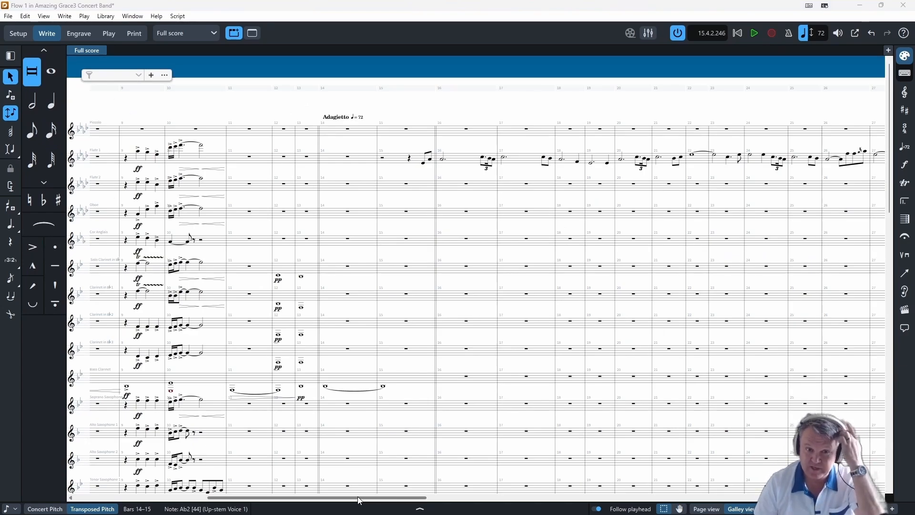
- Mark Flute 1's pickup in bar 15 solo and mf, and slur the short-note groups ending bars 15, 16 and 17
{"action": "left_click", "coordinate": [423, 162]}
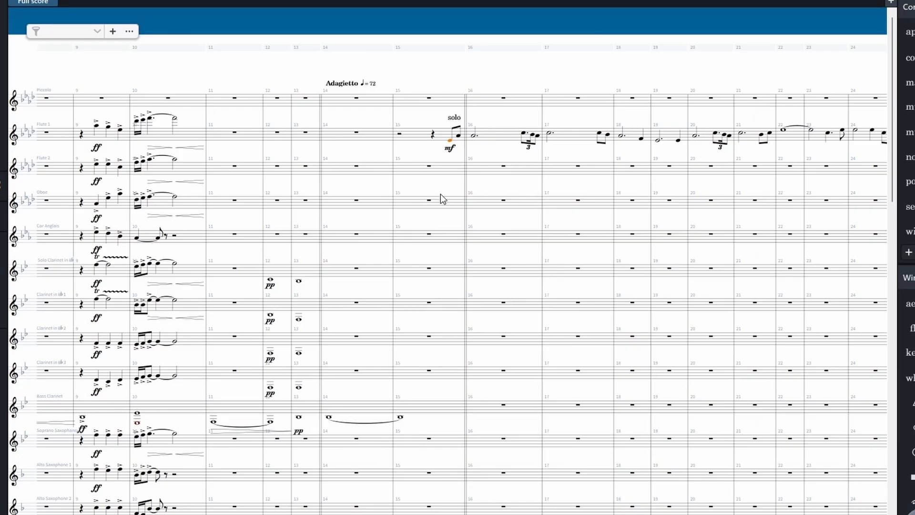
{"action": "key", "text": "s"}
{"action": "left_click", "coordinate": [524, 133]}
{"action": "key", "text": "s"}
{"action": "left_click", "coordinate": [599, 133]}
{"action": "key", "text": "s"}
- Add a crescendo hairpin from the end of bar 21 in Flute 1 and slur its short-note groups up to bar 26
{"action": "key", "text": "<"}
{"action": "scroll", "coordinate": [543, 359], "scroll_direction": "right", "scroll_amount": 8}
{"action": "scroll", "coordinate": [349, 138], "scroll_direction": "up", "scroll_amount": 3}
{"action": "left_click", "coordinate": [350, 129]}
{"action": "key", "text": "s"}
{"action": "left_click", "coordinate": [413, 129]}
{"action": "key", "text": "s"}
{"action": "left_click", "coordinate": [488, 123]}
{"action": "key", "text": "s"}
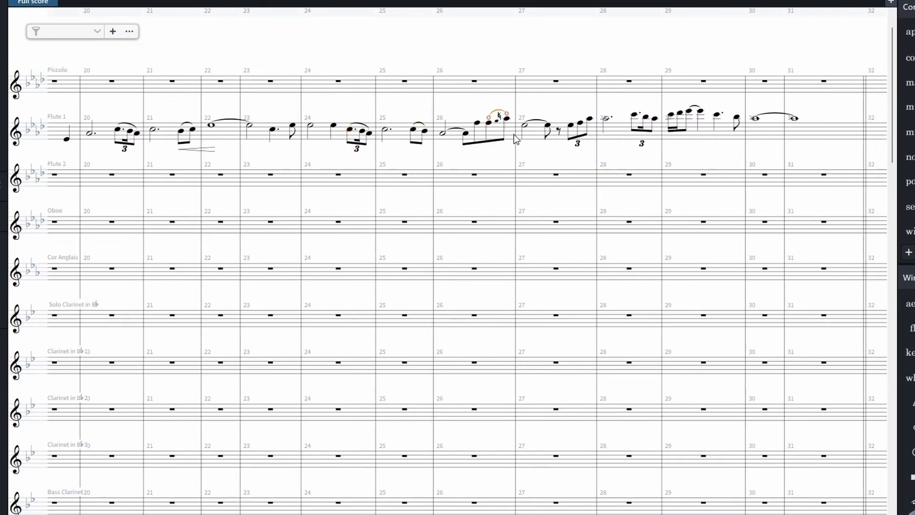
- Add a crescendo hairpin in bar 26 and a diminuendo hairpin in bar 27 of Flute 1
{"action": "left_click", "coordinate": [477, 124]}
{"action": "key", "text": "shift+d"}
{"action": "key", "text": "Return"}
{"action": "left_click", "coordinate": [527, 127]}
{"action": "key", "text": "shift+d"}
{"action": "type", "text": ">"}
{"action": "key", "text": "Return"}
- Slur Flute 1's triplet at the end of bar 27 and add a crescendo hairpin beneath it
{"action": "left_click", "coordinate": [573, 125]}
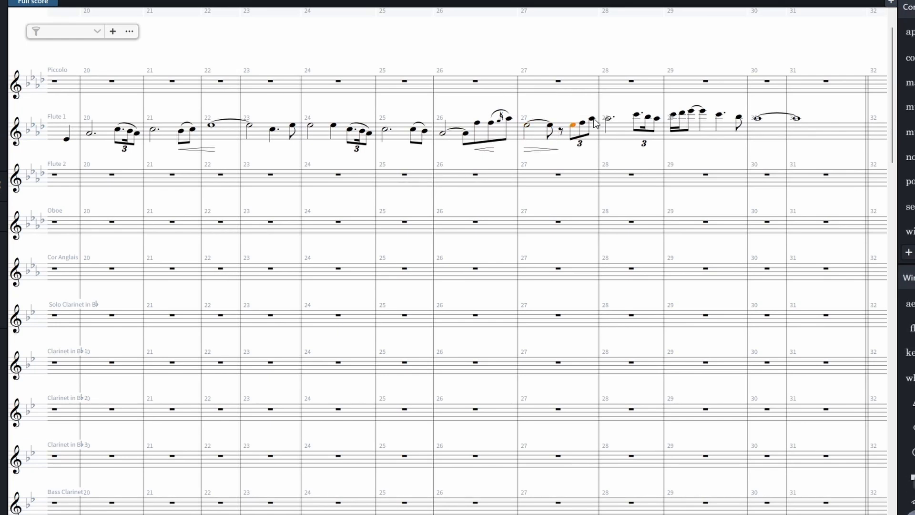
{"action": "left_click", "coordinate": [591, 119], "text": "shift"}
{"action": "key", "text": "s"}
{"action": "left_click", "coordinate": [573, 125]}
{"action": "left_click", "coordinate": [591, 119], "text": "shift"}
{"action": "key", "text": "shift+d"}
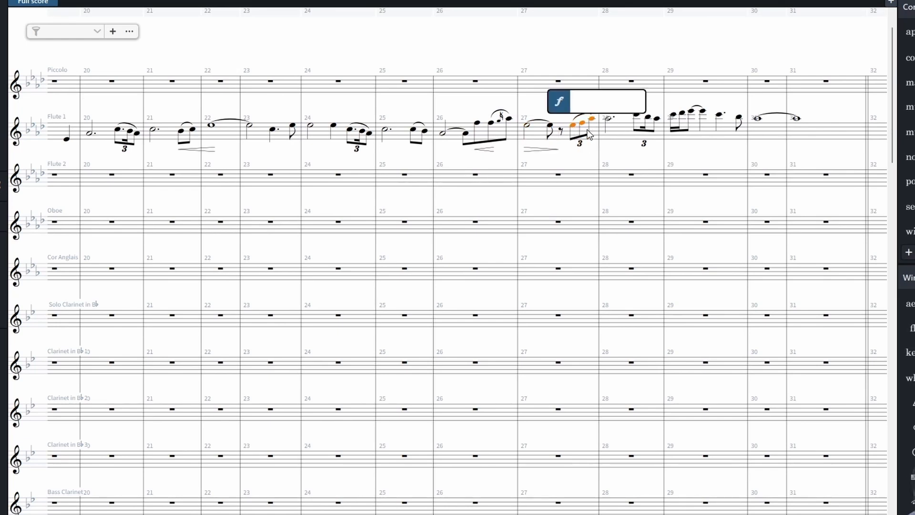
{"action": "type", "text": "<"}
{"action": "key", "text": "Return"}
- Slur the four opening notes of bar 29 in Flute 1 and slur that bar's last two notes
{"action": "left_click", "coordinate": [636, 116]}
{"action": "left_click", "coordinate": [657, 119], "text": "shift"}
{"action": "left_click", "coordinate": [690, 98]}
{"action": "left_click", "coordinate": [672, 116]}
{"action": "left_click", "coordinate": [703, 114], "text": "shift"}
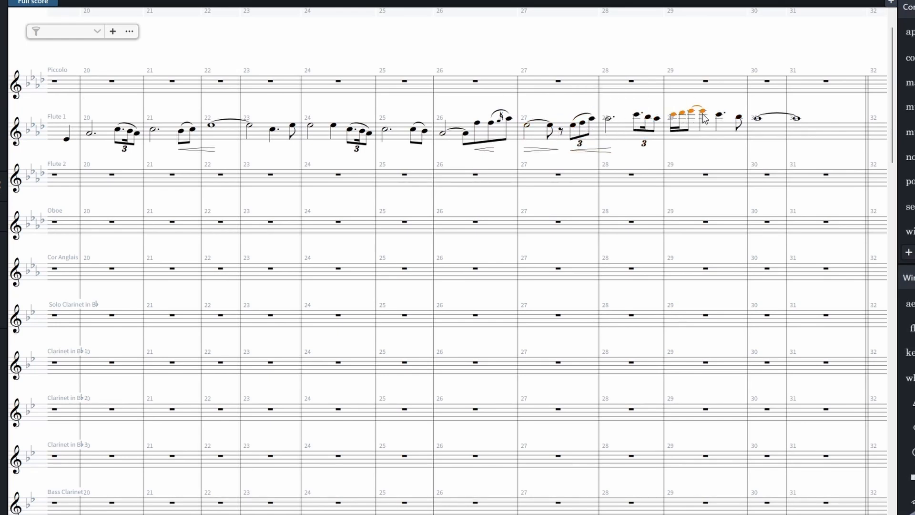
{"action": "key", "text": "s"}
{"action": "left_click", "coordinate": [719, 115]}
{"action": "left_click", "coordinate": [738, 117], "text": "shift"}
{"action": "key", "text": "s"}
{"action": "key", "text": "Escape"}
- Play the score from the Solo Clarinet's note in bar 13 and stop playback in bar 15
{"action": "left_click_drag", "start_coordinate": [405, 497], "coordinate": [326, 511]}
{"action": "scroll", "coordinate": [235, 253], "scroll_direction": "down", "scroll_amount": 2}
{"action": "scroll", "coordinate": [236, 252], "scroll_direction": "up", "scroll_amount": 3}
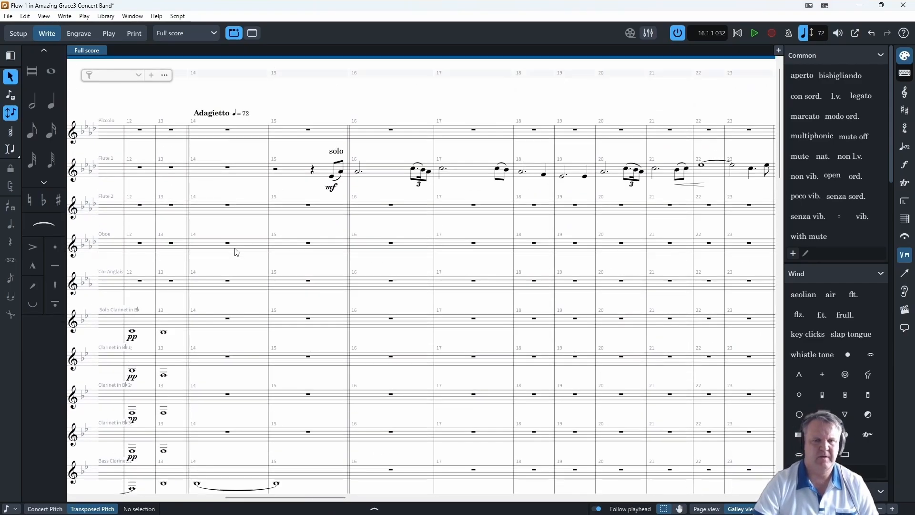
{"action": "left_click", "coordinate": [164, 332]}
{"action": "key", "text": "p"}
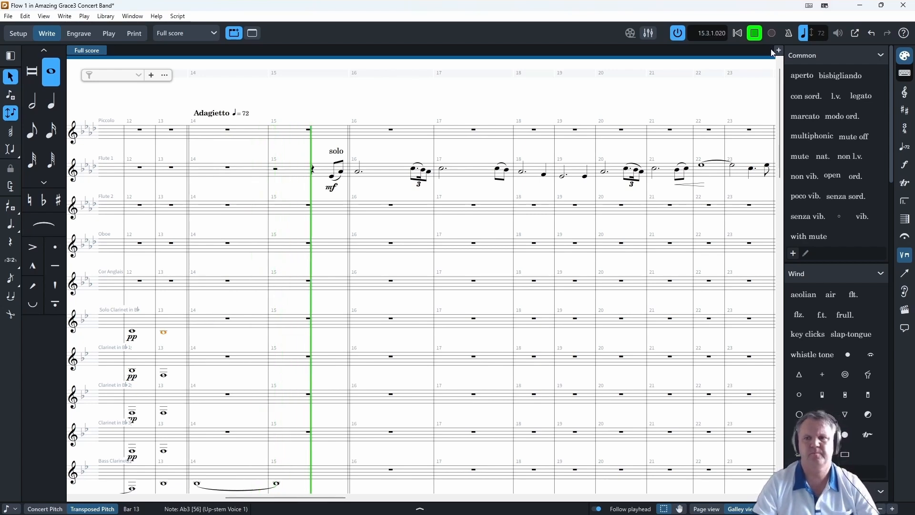
{"action": "left_click", "coordinate": [755, 34]}
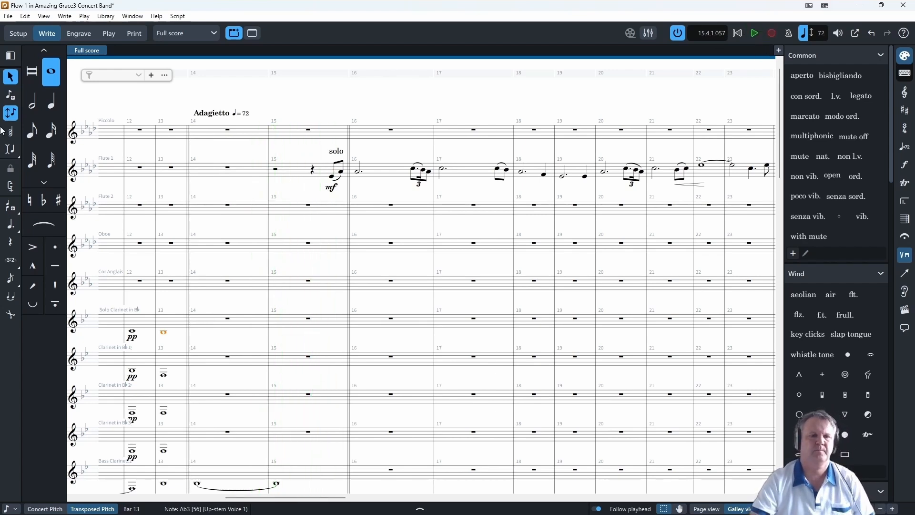
- Enter an A-flat eighth note in the Timpani at the start of bar 14, followed by a dotted quarter tied to a quarter
{"action": "left_click", "coordinate": [11, 100]}
{"action": "scroll", "coordinate": [309, 425], "scroll_direction": "down", "scroll_amount": 3}
{"action": "scroll", "coordinate": [309, 426], "scroll_direction": "down", "scroll_amount": 12}
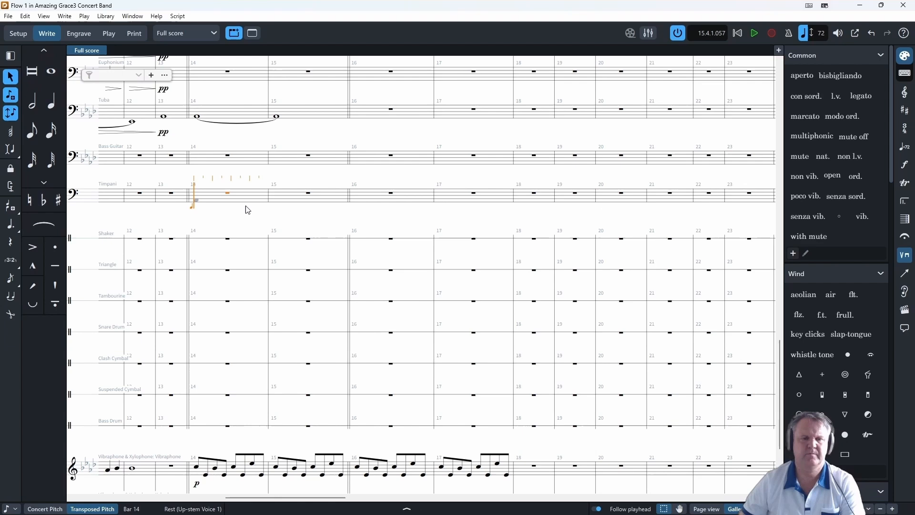
{"action": "key", "text": "5"}
{"action": "key", "text": "5"}
{"action": "key", "text": "t"}
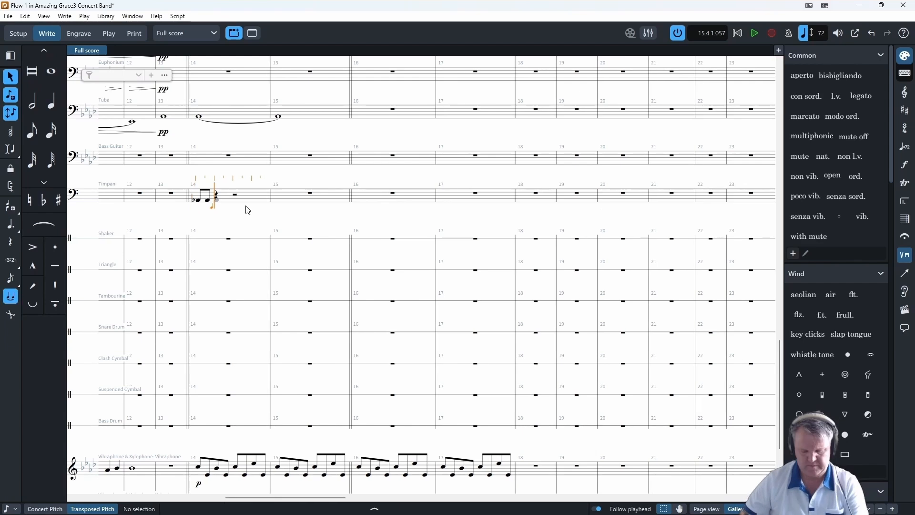
{"action": "key", "text": "7"}
- Mark the Timpani's first note in bar 14 with the dynamic pp
{"action": "left_click", "coordinate": [199, 199]}
{"action": "key", "text": "shift+d"}
{"action": "type", "text": "pp"}
{"action": "key", "text": "Return"}
{"action": "left_click", "coordinate": [10, 95]}
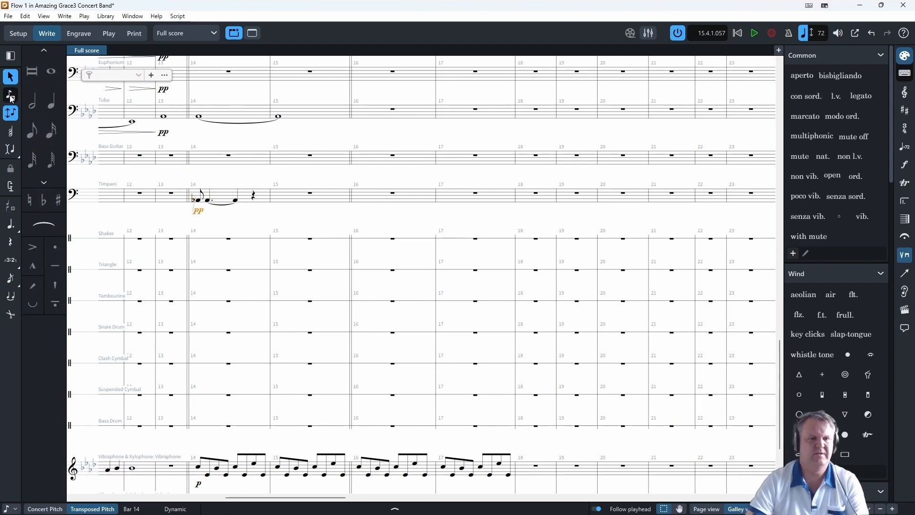
- Play the Timpani entry from bar 14, stop playback in bar 15, and replace the entry's dynamic with p
{"action": "left_click", "coordinate": [198, 200]}
{"action": "key", "text": "space"}
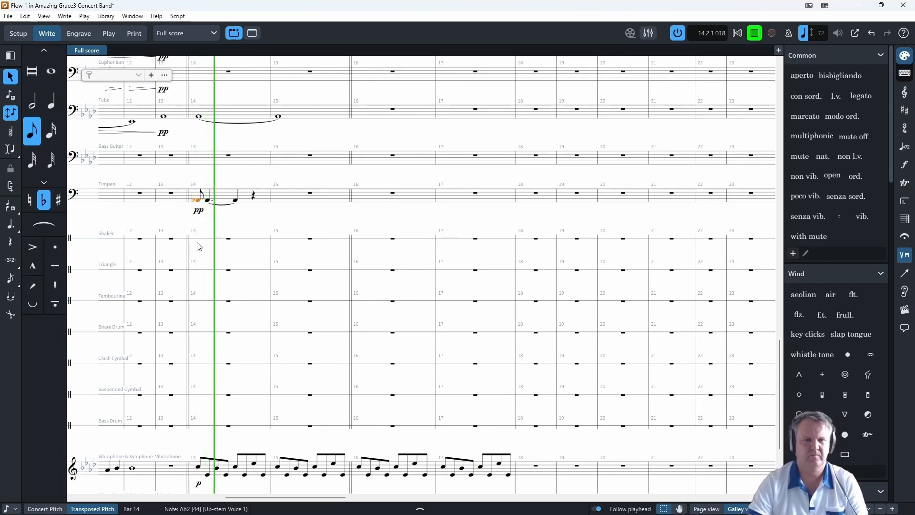
{"action": "left_click", "coordinate": [199, 212]}
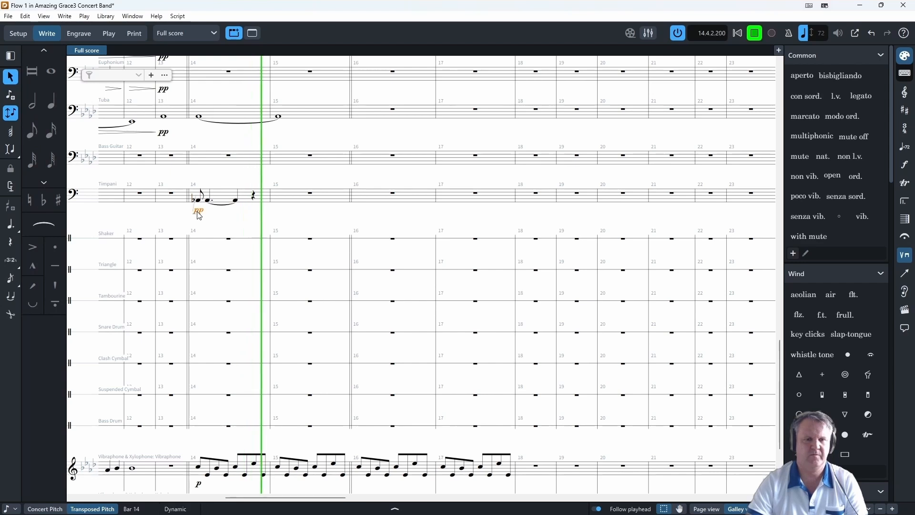
{"action": "left_click", "coordinate": [755, 33]}
{"action": "key", "text": "shift+d"}
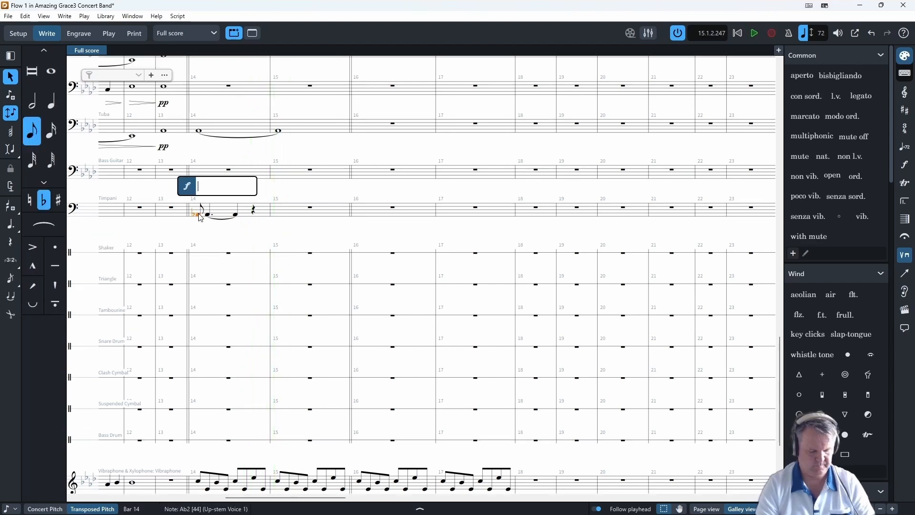
{"action": "key", "text": "Return"}
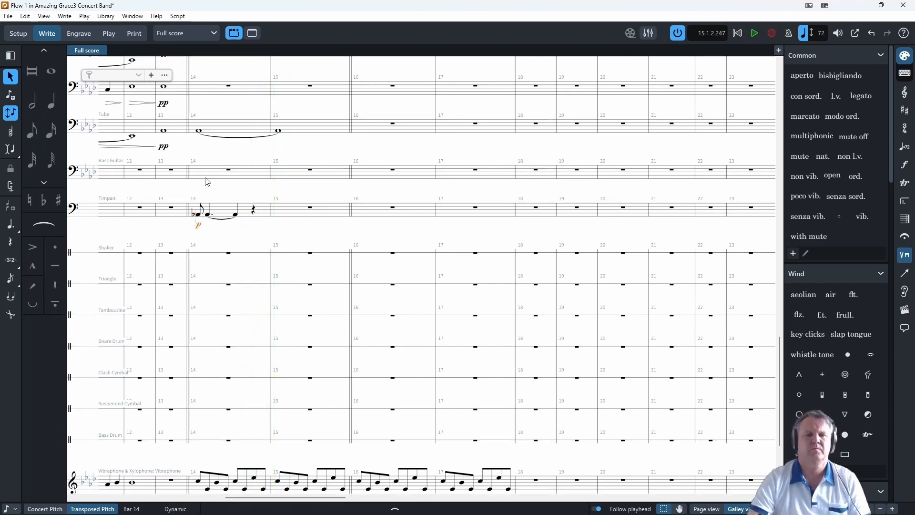
- Enter a Timpani A-flat eighth note on beat 4 of bar 14, followed by an eighth tied to a half note in bar 15
{"action": "left_click", "coordinate": [254, 211]}
{"action": "key", "text": "shift+n"}
{"action": "key", "text": "5"}
{"action": "key", "text": "5"}
{"action": "key", "text": "t"}
{"action": "key", "text": "7"}
{"action": "key", "text": "Right"}
{"action": "key", "text": "Right"}
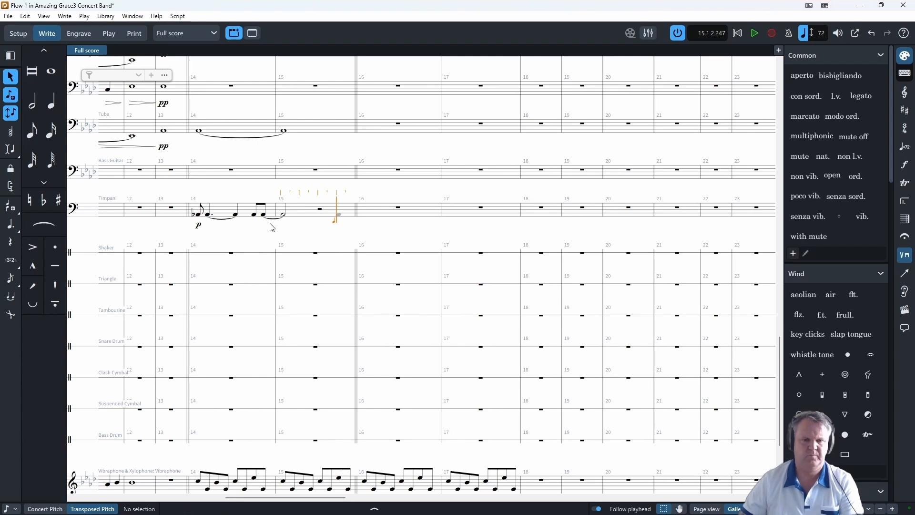
- Enter an A-flat eighth note at the end of Timpani bar 15 and a half note starting bar 16
{"action": "key", "text": "5"}
{"action": "key", "text": "ctrl+z"}
{"action": "key", "text": "7"}
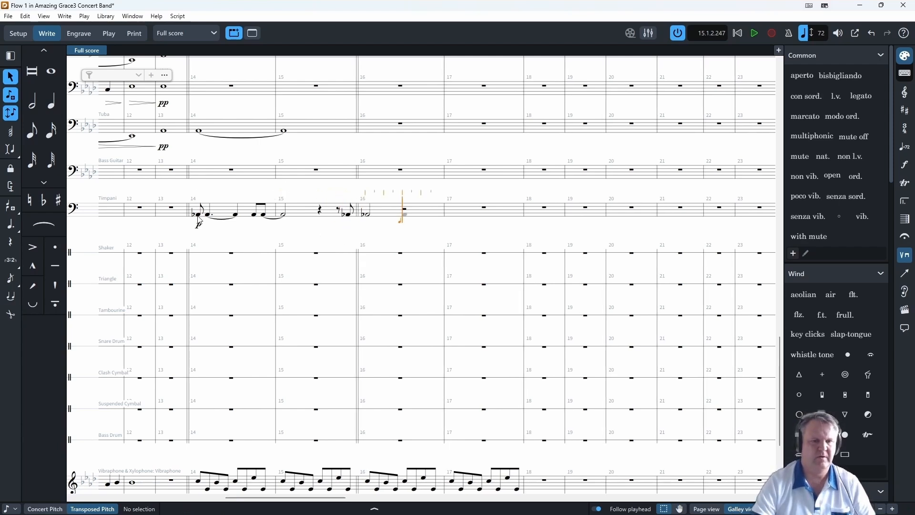
{"action": "key", "text": "Escape"}
- Play the score from the Timpani entry in bar 14 and stop playback in bar 16
{"action": "key", "text": "p"}
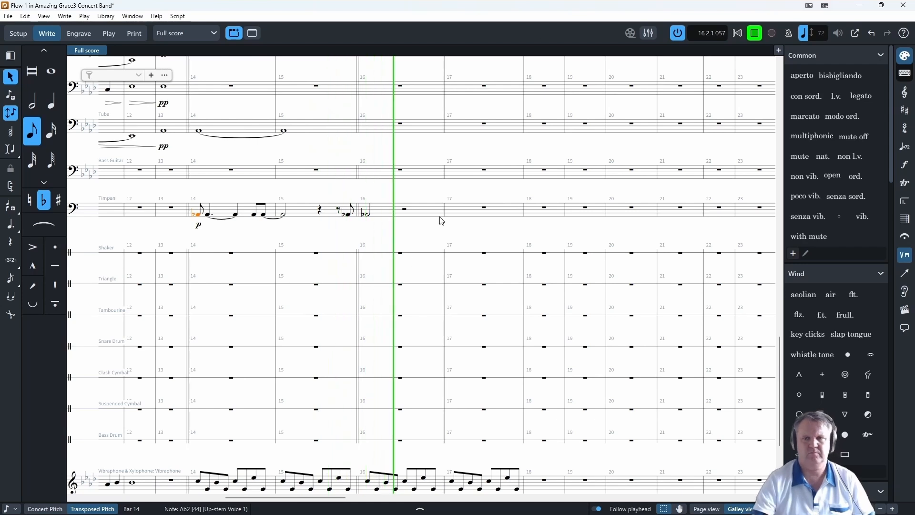
{"action": "key", "text": "space"}
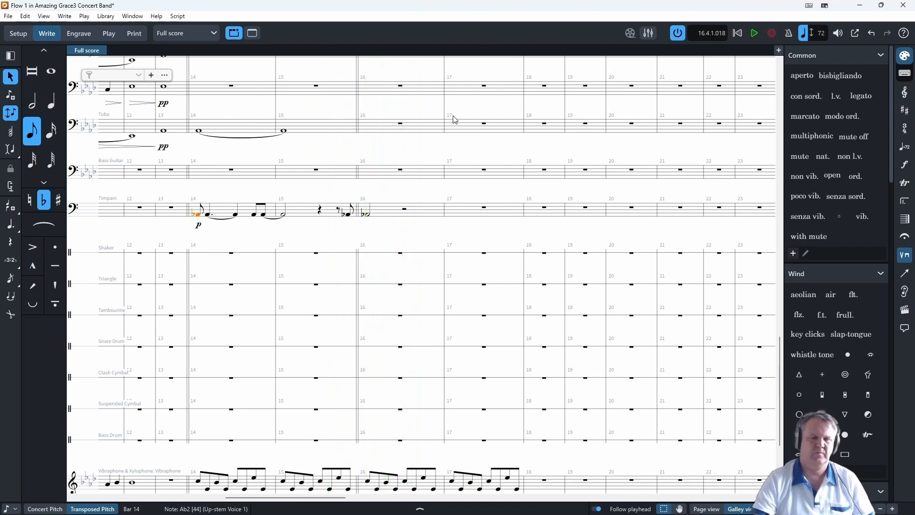
{"action": "left_click", "coordinate": [206, 150]}
- Enter a chord of whole notes tied across bars 14 and 15 in the Solo Clarinet and Clarinets 1, 2 and 3
{"action": "scroll", "coordinate": [207, 336], "scroll_direction": "down", "scroll_amount": 4}
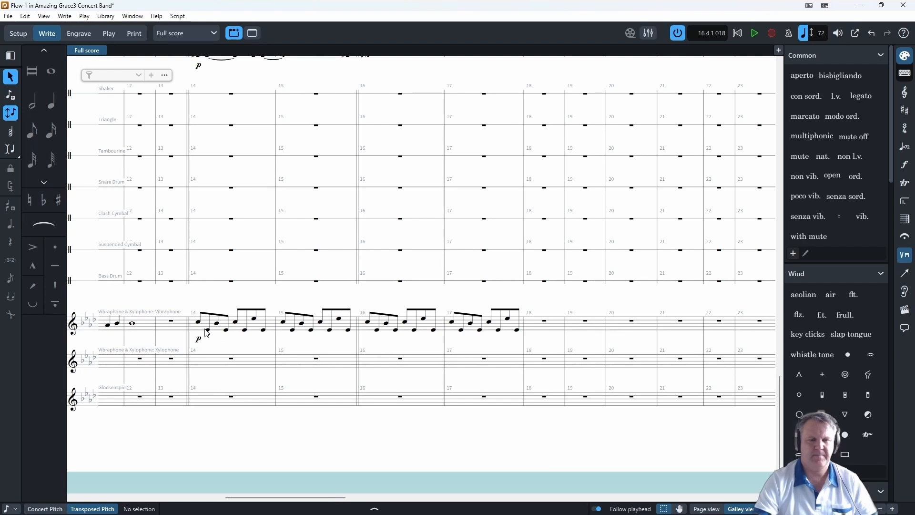
{"action": "scroll", "coordinate": [245, 284], "scroll_direction": "up", "scroll_amount": 10}
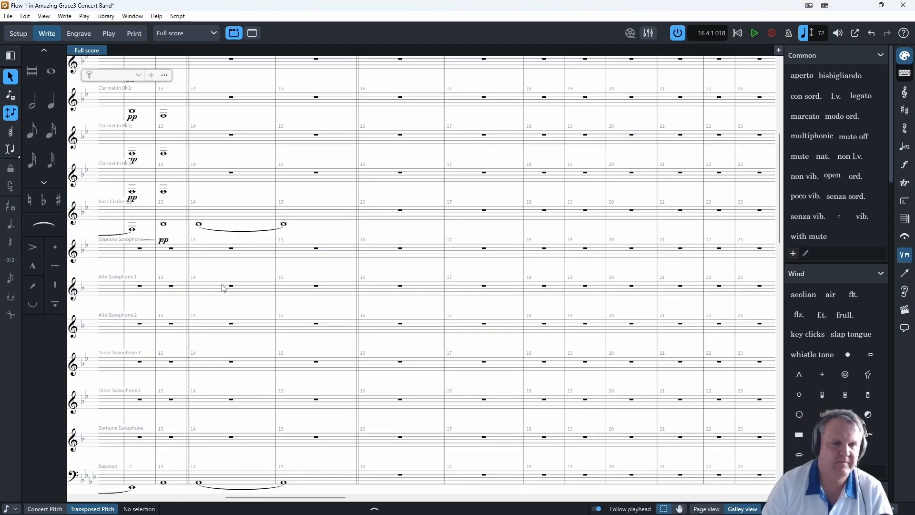
{"action": "left_click", "coordinate": [10, 96]}
{"action": "scroll", "coordinate": [344, 253], "scroll_direction": "up", "scroll_amount": 2}
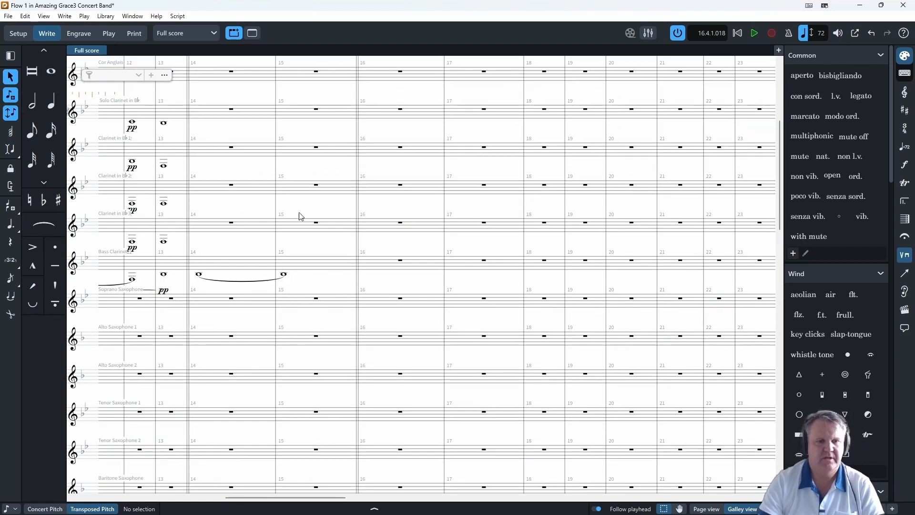
{"action": "scroll", "coordinate": [191, 368], "scroll_direction": "up", "scroll_amount": 1}
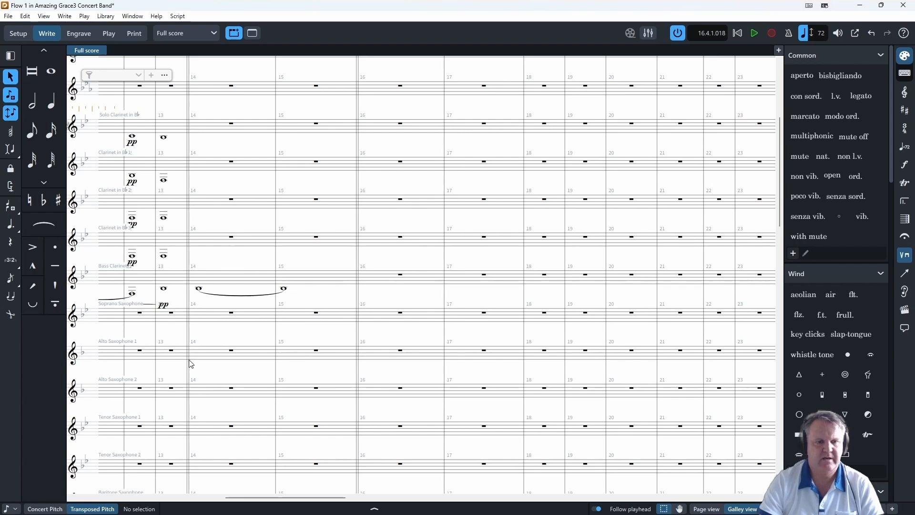
{"action": "scroll", "coordinate": [203, 224], "scroll_direction": "up", "scroll_amount": 5}
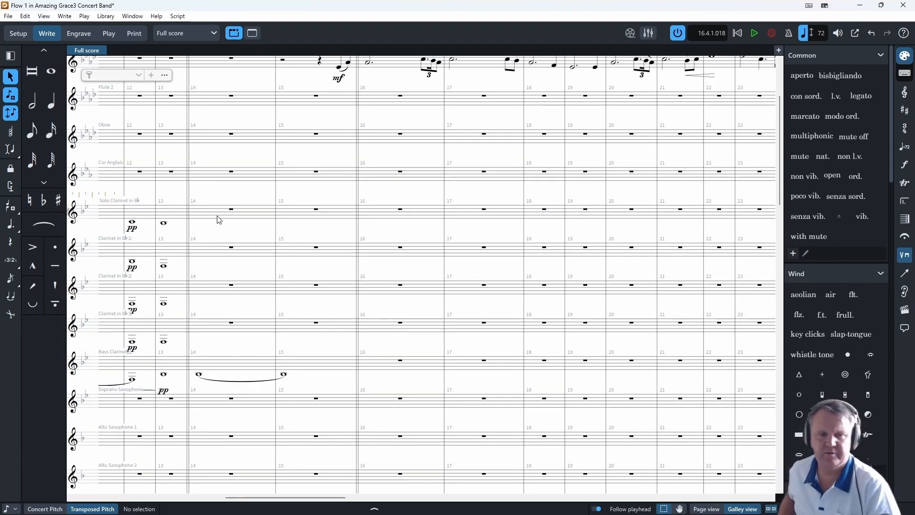
{"action": "scroll", "coordinate": [219, 219], "scroll_direction": "up", "scroll_amount": 1}
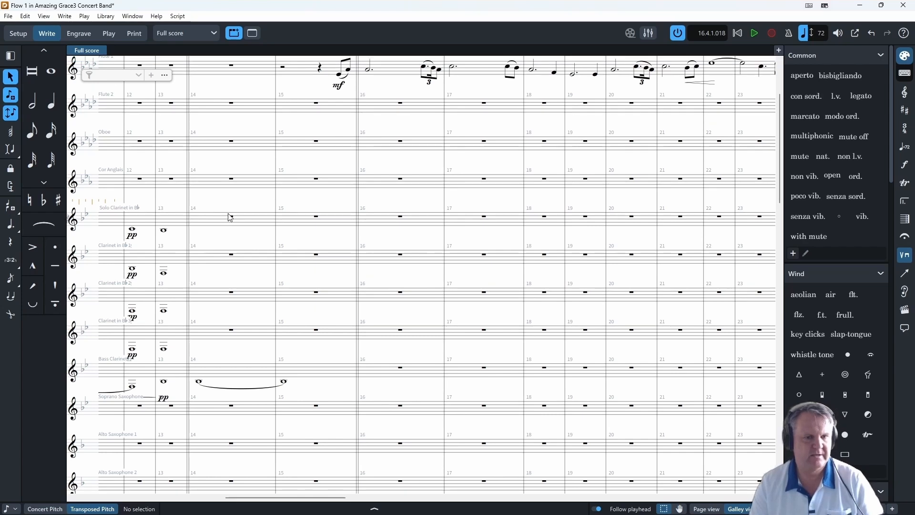
{"action": "left_click", "coordinate": [229, 216]}
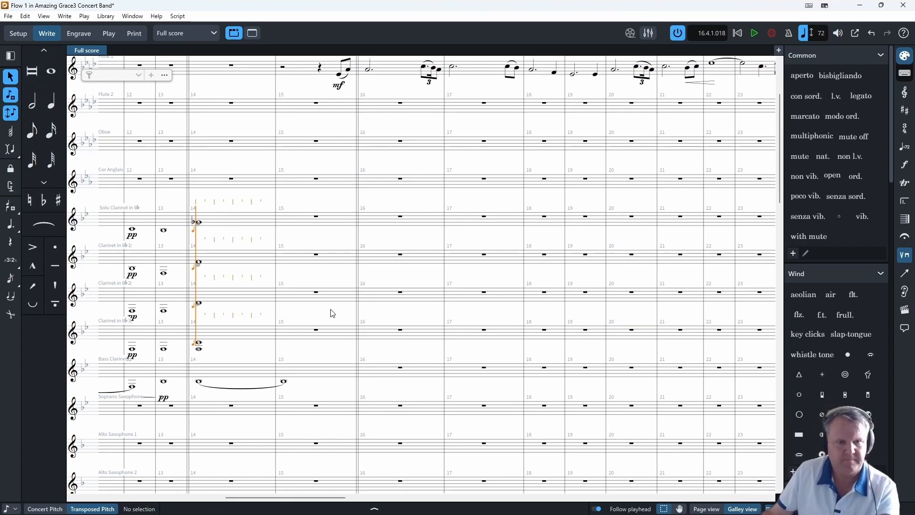
{"action": "key", "text": "8"}
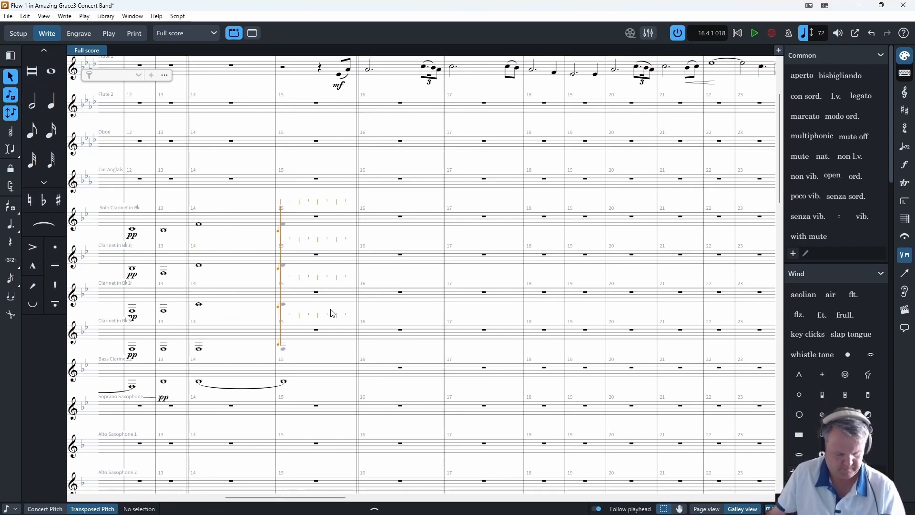
{"action": "key", "text": "t"}
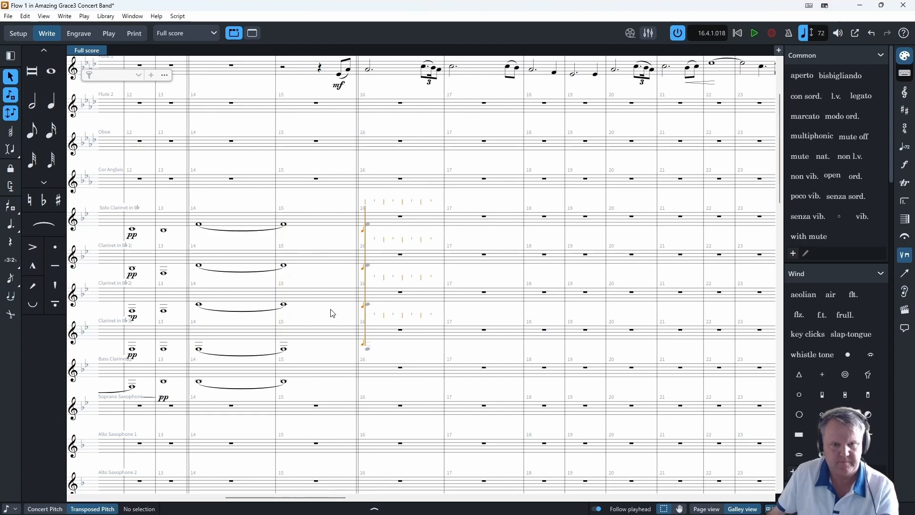
- Play the score from bar 12 to hear the clarinet chord and stop playback in bar 15
{"action": "scroll", "coordinate": [123, 259], "scroll_direction": "up", "scroll_amount": 3}
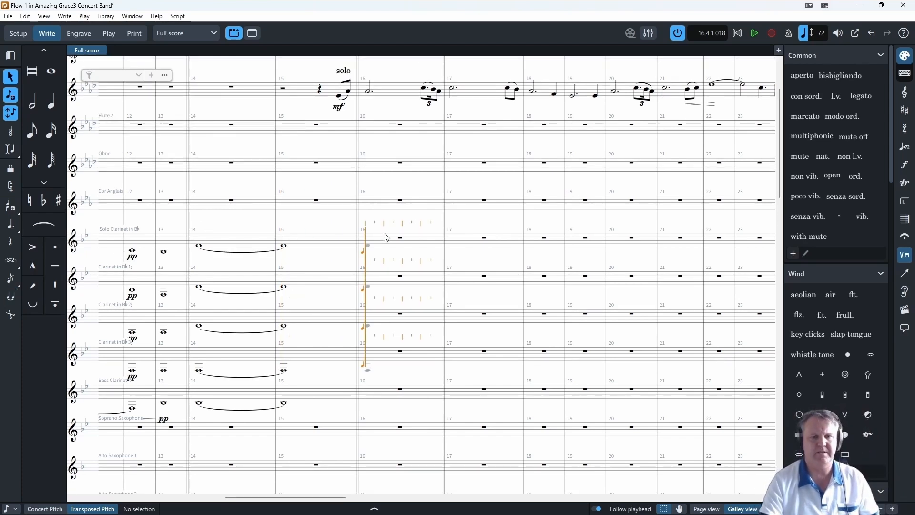
{"action": "scroll", "coordinate": [203, 379], "scroll_direction": "down", "scroll_amount": 10}
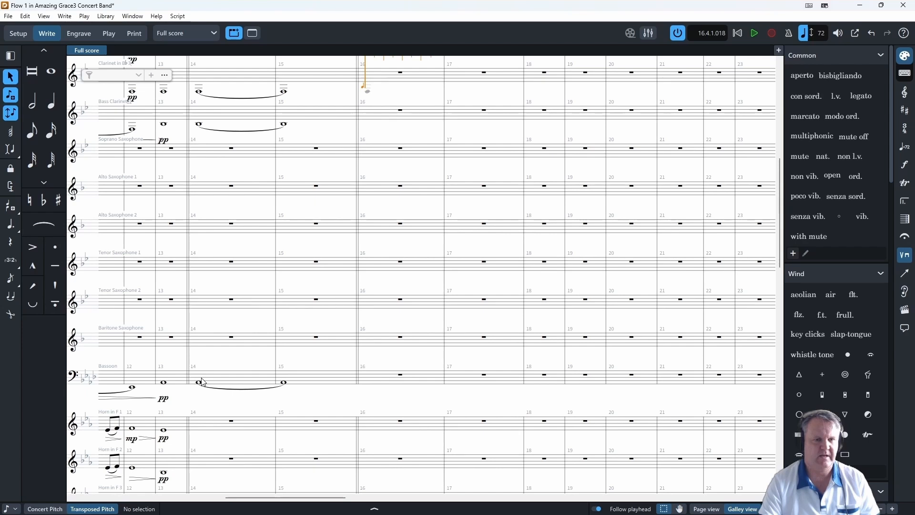
{"action": "scroll", "coordinate": [204, 381], "scroll_direction": "up", "scroll_amount": 9}
{"action": "key", "text": "Escape"}
{"action": "left_click", "coordinate": [257, 211]}
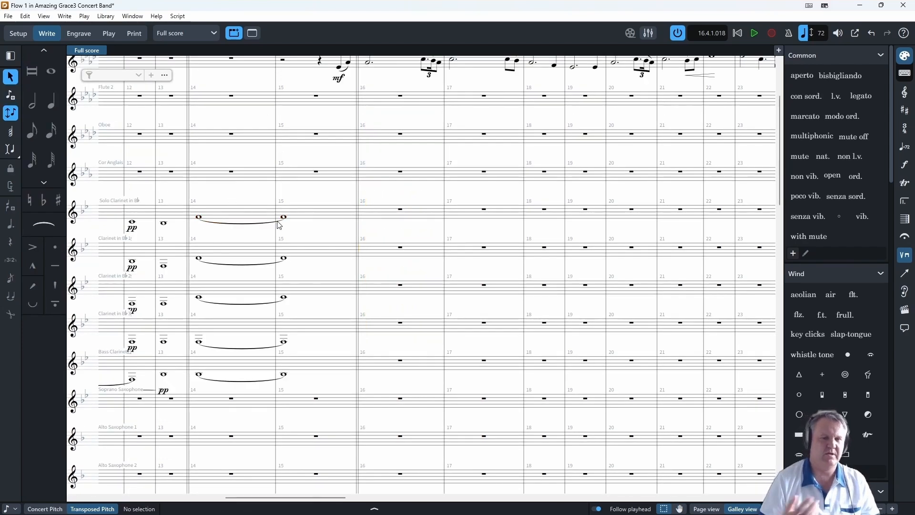
{"action": "left_click", "coordinate": [141, 172]}
{"action": "key", "text": "p"}
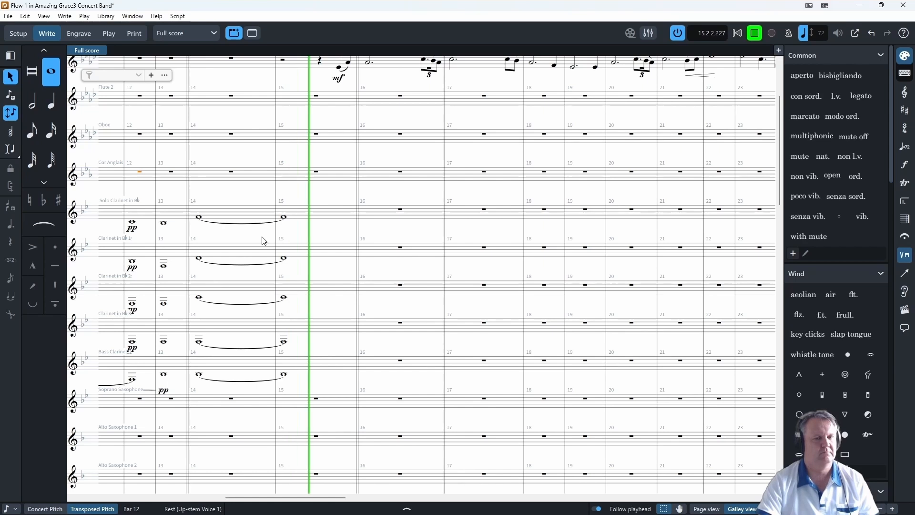
{"action": "left_click", "coordinate": [756, 34]}
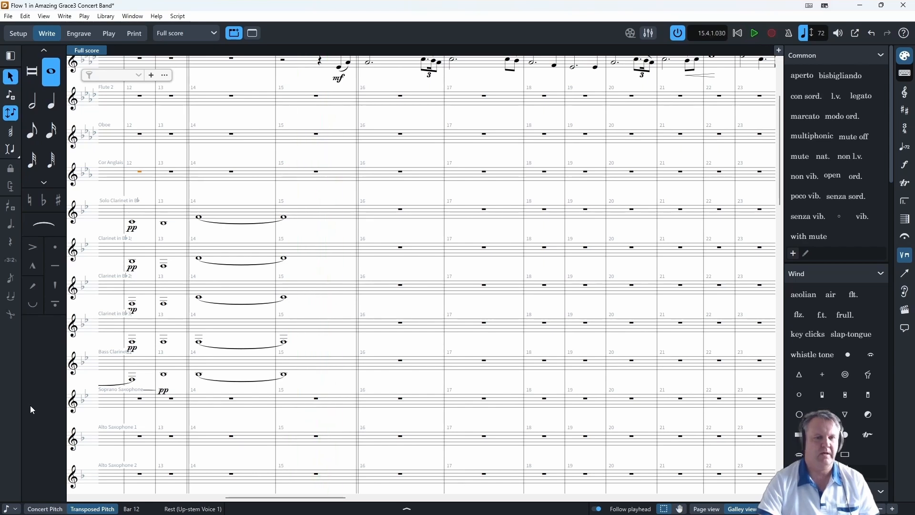
- Delete the tied whole notes in bars 14 and 15 from the Solo Clarinet and Clarinet 1
{"action": "left_click", "coordinate": [200, 219]}
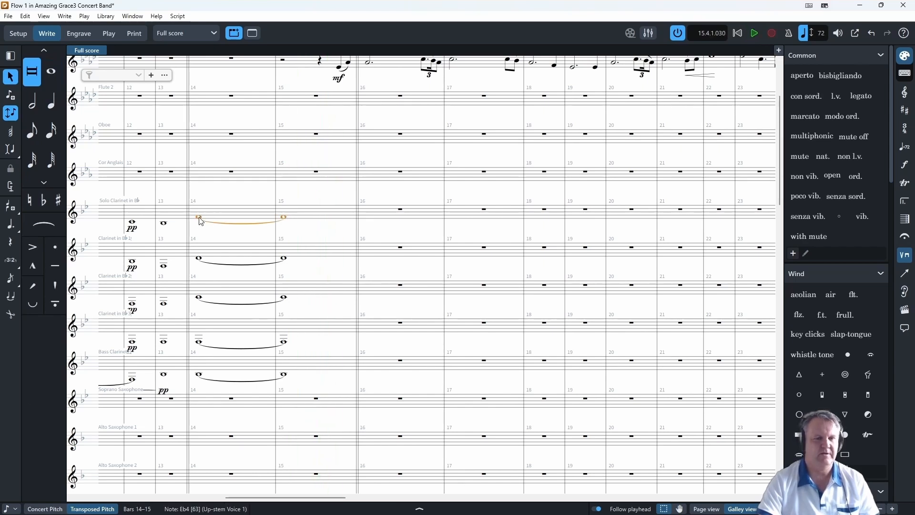
{"action": "left_click", "coordinate": [288, 263], "text": "ctrl"}
{"action": "key", "text": "Delete"}
- Play the score from bar 13 through bar 16 to hear the reduced clarinet accompaniment
{"action": "left_click", "coordinate": [166, 226]}
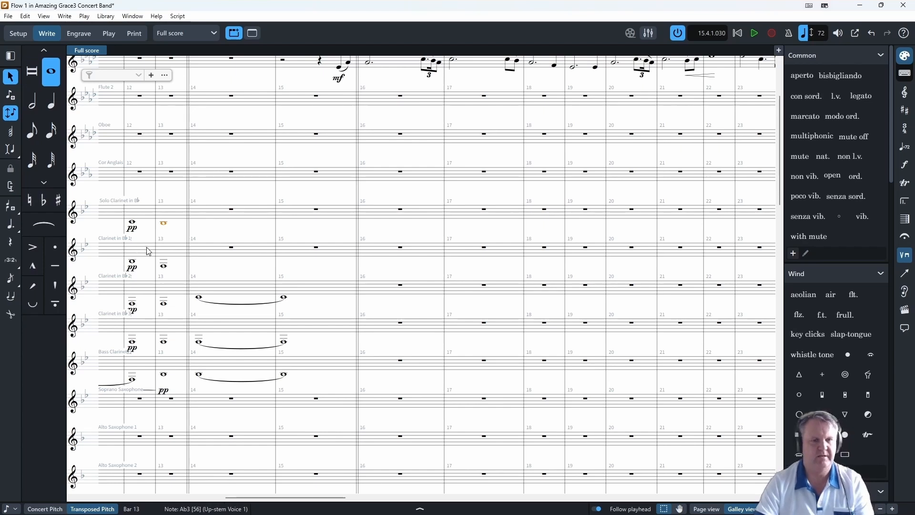
{"action": "key", "text": "p"}
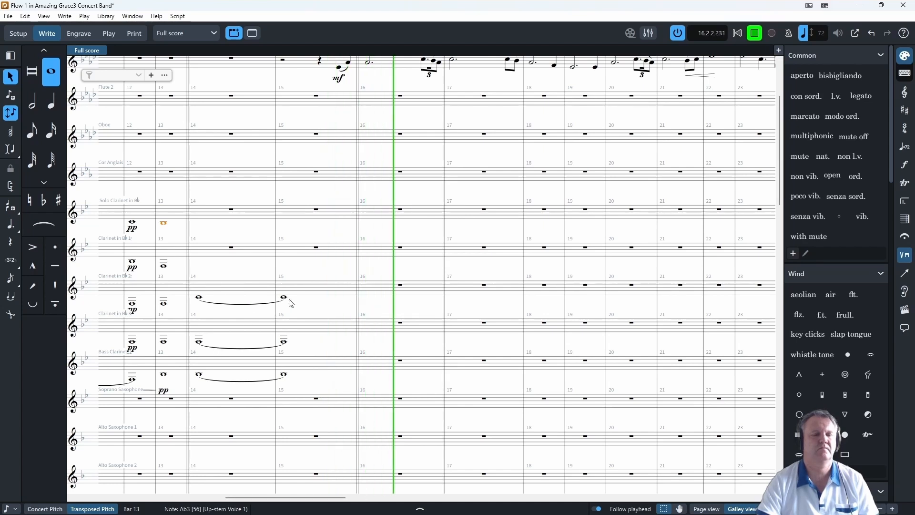
{"action": "left_click", "coordinate": [316, 301]}
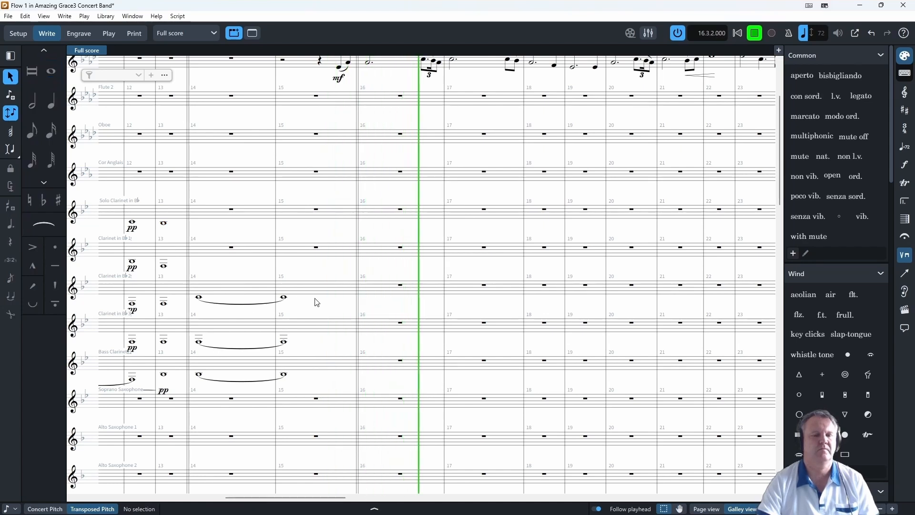
- Stop playback and enter whole notes tied across bars 14 and 15, sounding Bb3 in the Solo Clarinet and C4 in Clarinet 1
{"action": "left_click", "coordinate": [753, 34]}
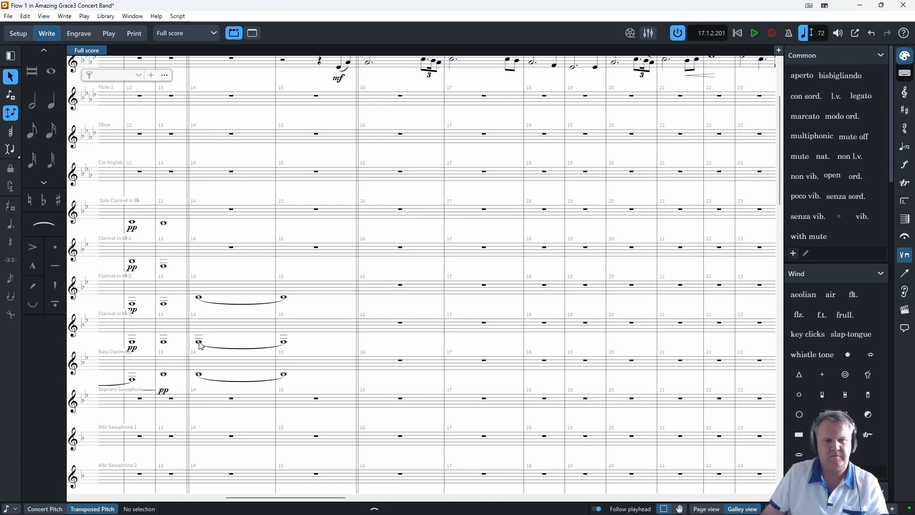
{"action": "double_click", "coordinate": [232, 248]}
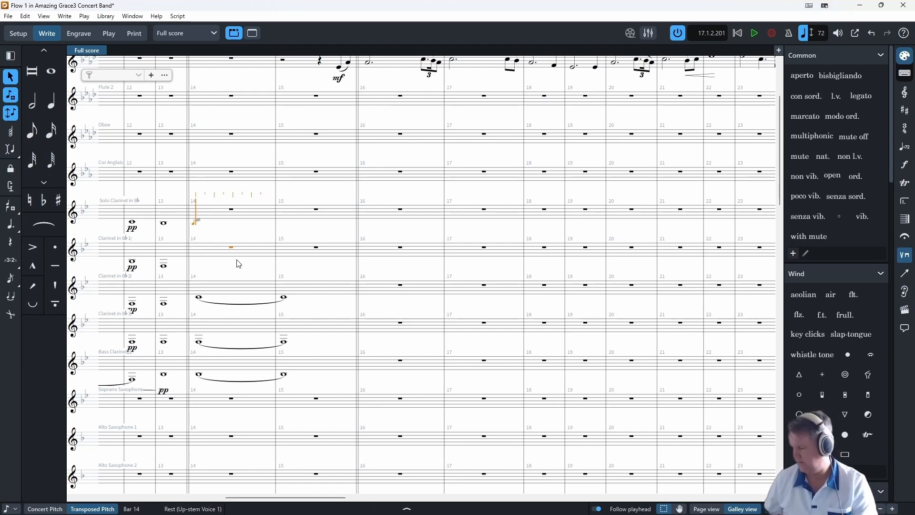
{"action": "key", "text": "c"}
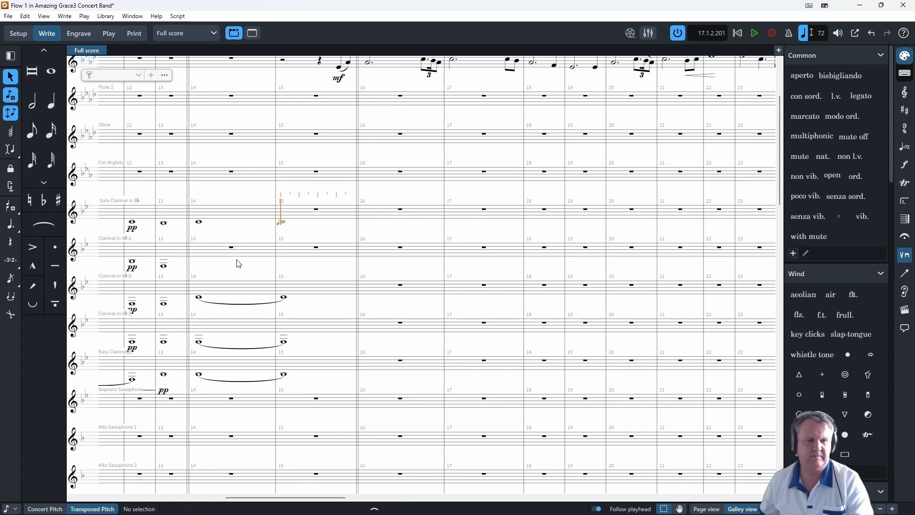
{"action": "key", "text": "t"}
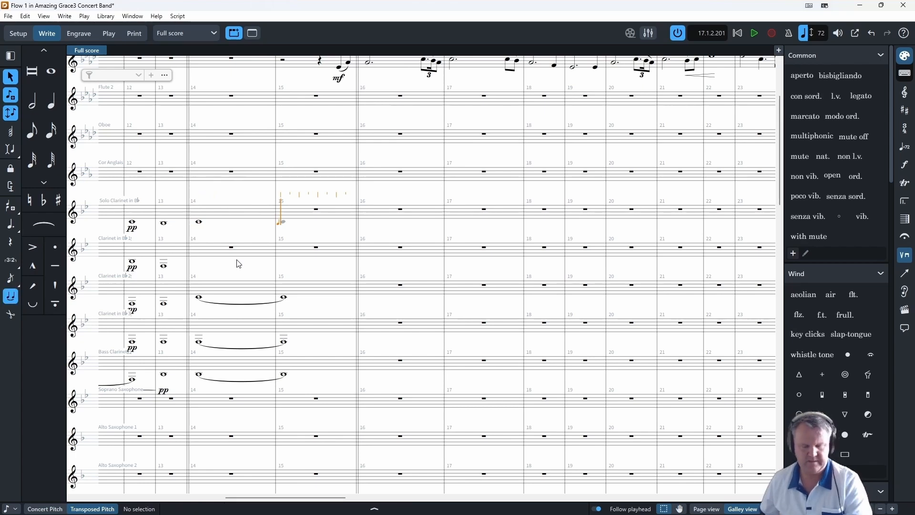
{"action": "key", "text": "c"}
{"action": "key", "text": "Down"}
{"action": "key", "text": "Left"}
{"action": "key", "text": "Left"}
{"action": "key", "text": "Left"}
{"action": "key", "text": "Left"}
{"action": "key", "text": "Left"}
{"action": "key", "text": "Left"}
{"action": "key", "text": "Left"}
{"action": "key", "text": "Left"}
{"action": "key", "text": "Left"}
{"action": "key", "text": "Left"}
{"action": "key", "text": "Left"}
{"action": "key", "text": "Left"}
{"action": "key", "text": "Left"}
{"action": "key", "text": "Left"}
{"action": "key", "text": "Left"}
{"action": "key", "text": "Left"}
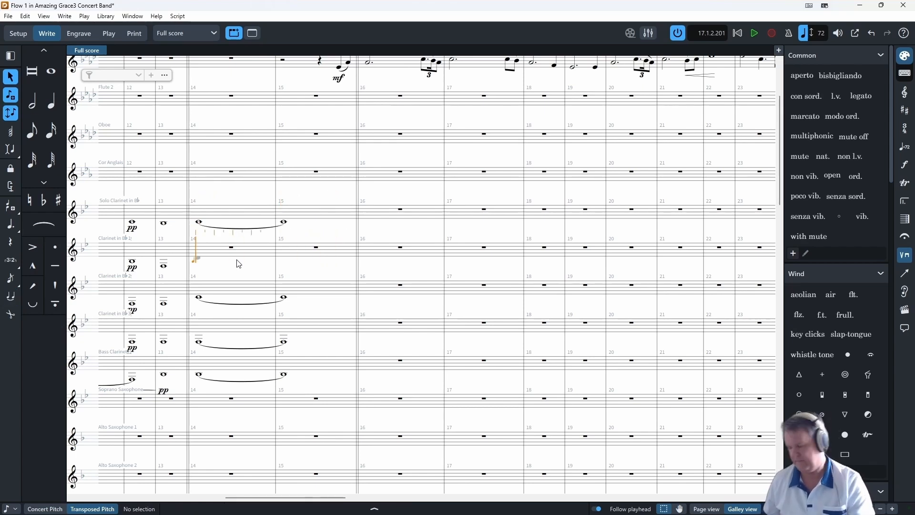
{"action": "key", "text": "c"}
{"action": "key", "text": "c"}
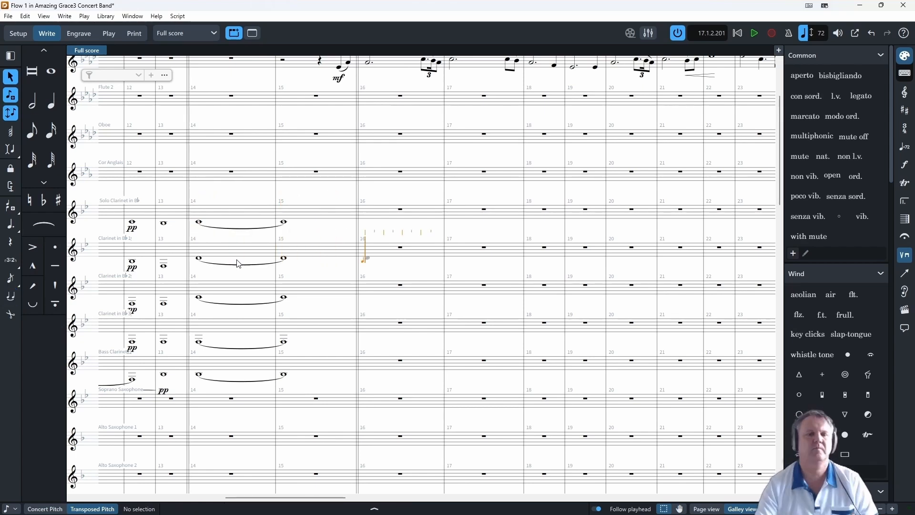
- Play the score from bar 13 into bar 16 to hear the fuller clarinet chord, and stop playback
{"action": "left_click", "coordinate": [199, 222]}
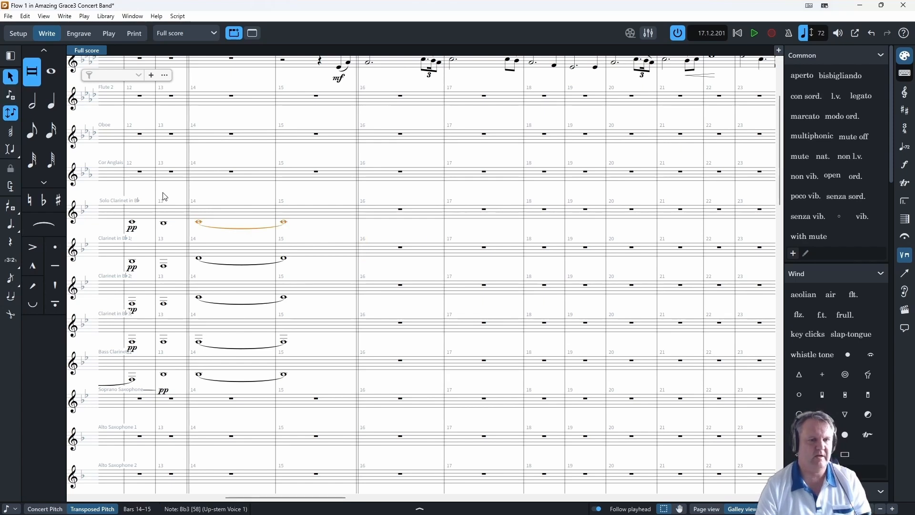
{"action": "key", "text": "Escape"}
{"action": "left_click", "coordinate": [165, 223]}
{"action": "key", "text": "p"}
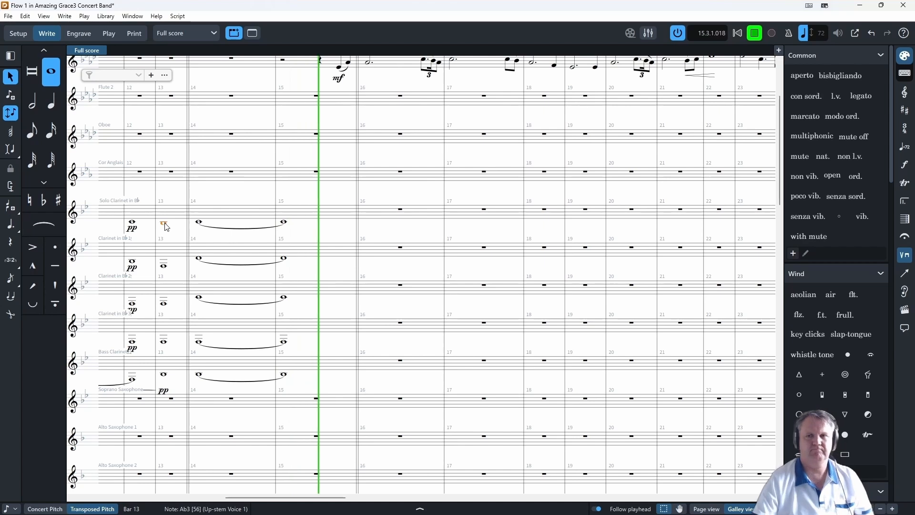
{"action": "left_click", "coordinate": [756, 34]}
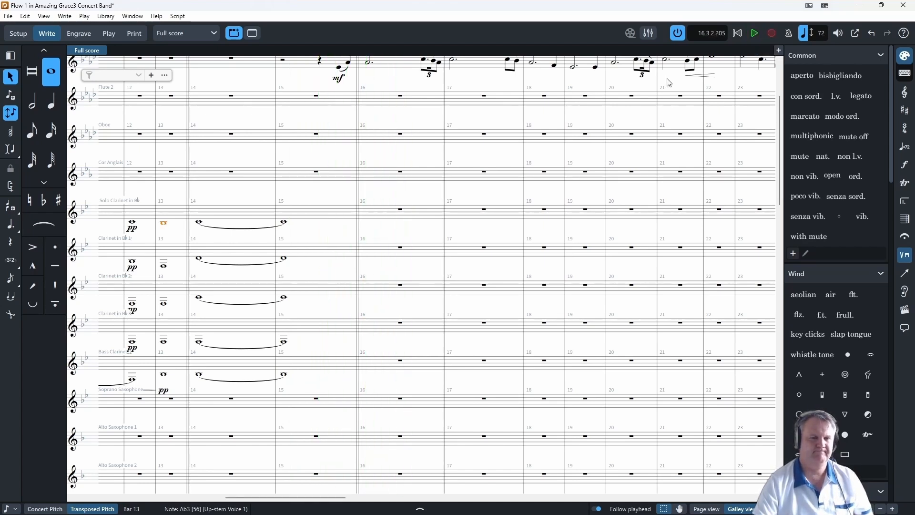
- Delete the tied whole notes in bars 14 and 15 from the Solo Clarinet and Clarinet 2
{"action": "left_click", "coordinate": [198, 223]}
{"action": "key", "text": "Delete"}
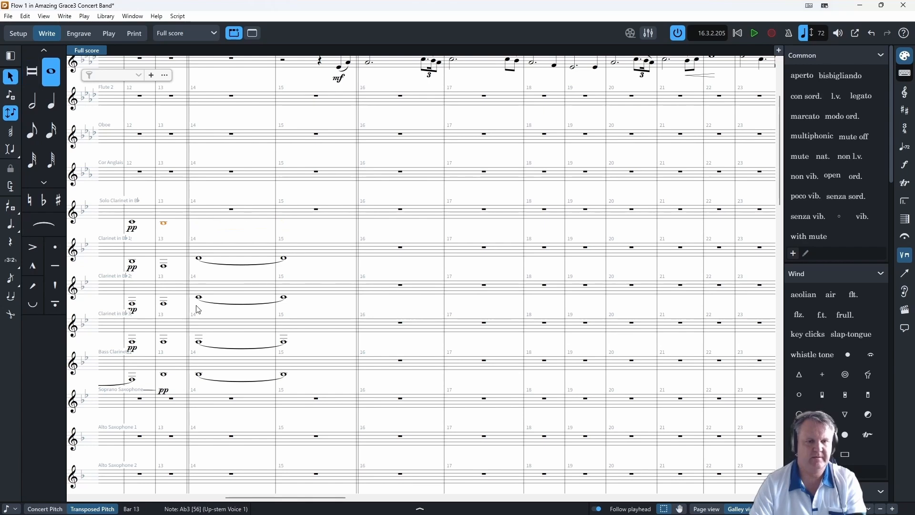
{"action": "left_click", "coordinate": [199, 296]}
{"action": "key", "text": "Delete"}
- Enter lower-pitched whole notes tied across bars 14 and 15 in Clarinet 2, matching its bar 13 note
{"action": "double_click", "coordinate": [232, 286]}
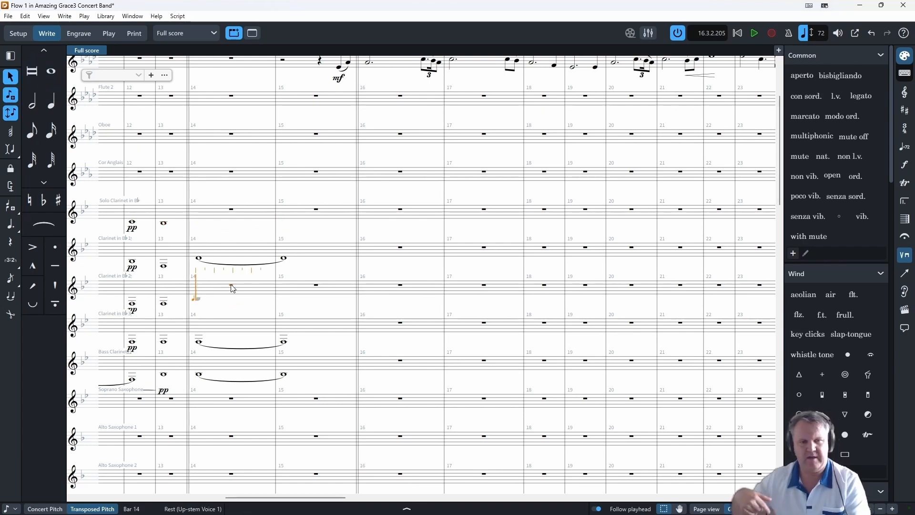
{"action": "left_click", "coordinate": [210, 347]}
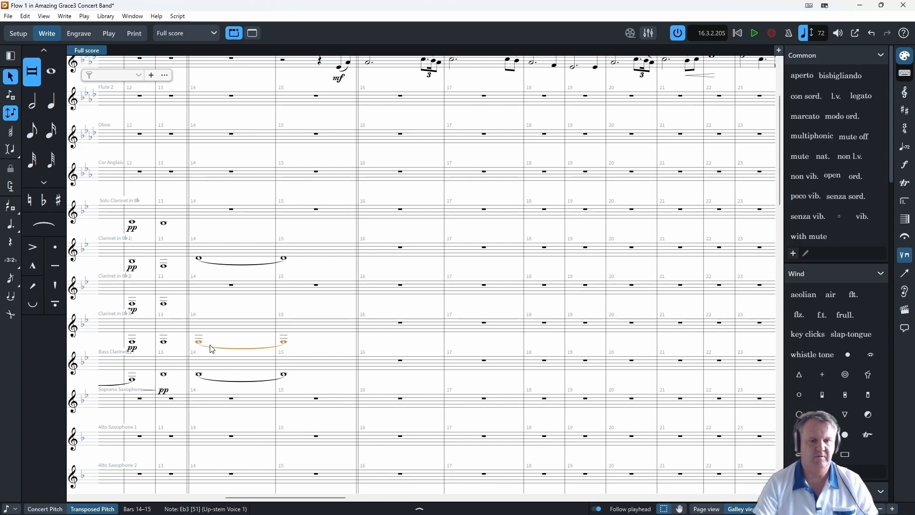
{"action": "left_click", "coordinate": [198, 296], "text": "alt"}
{"action": "left_click", "coordinate": [199, 257]}
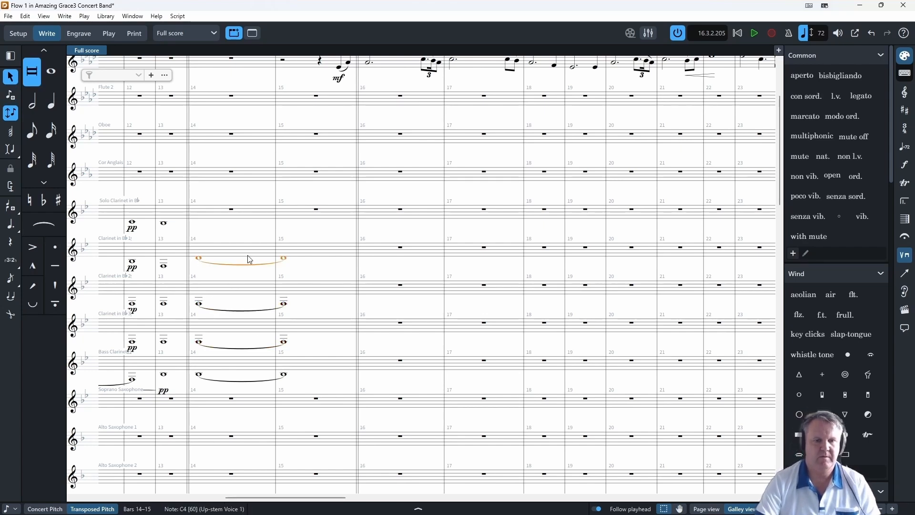
{"action": "left_click", "coordinate": [216, 232]}
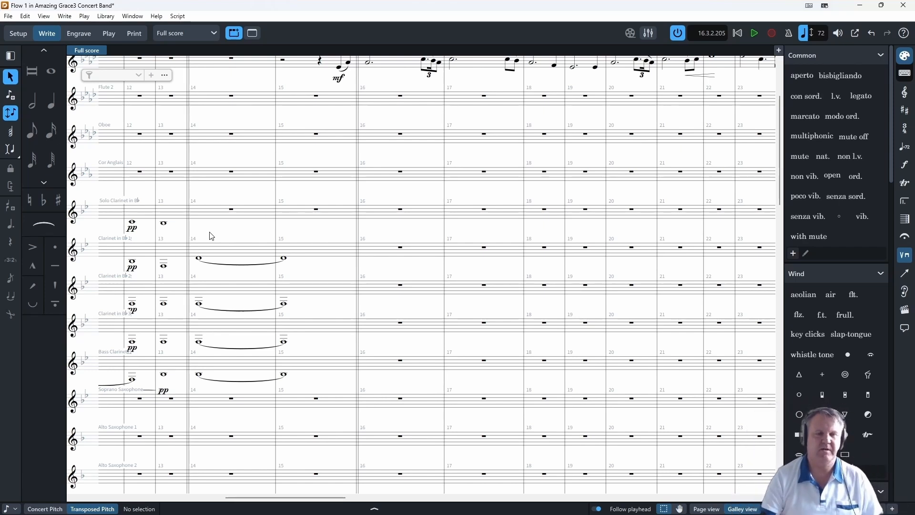
- Play the score from bar 13 into bar 15 to hear the revoiced clarinets, and stop playback
{"action": "scroll", "coordinate": [211, 236], "scroll_direction": "up", "scroll_amount": 1}
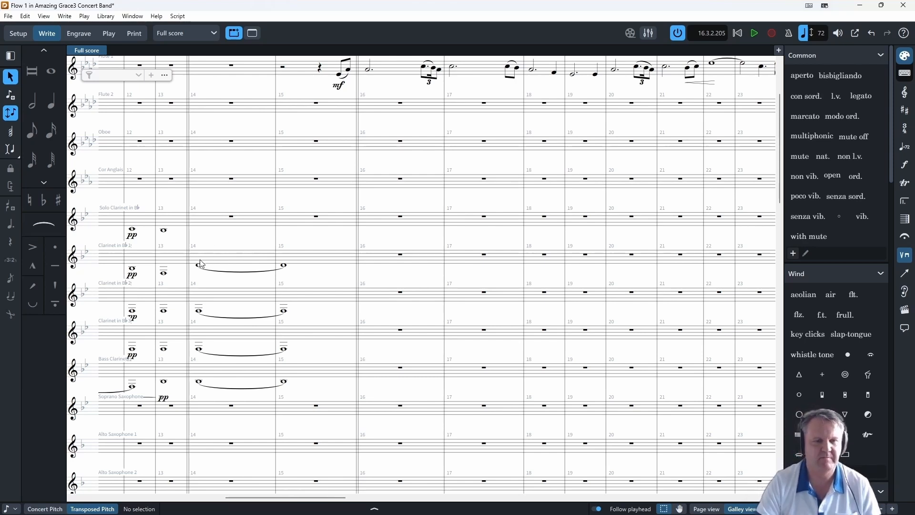
{"action": "left_click", "coordinate": [164, 273]}
{"action": "key", "text": "p"}
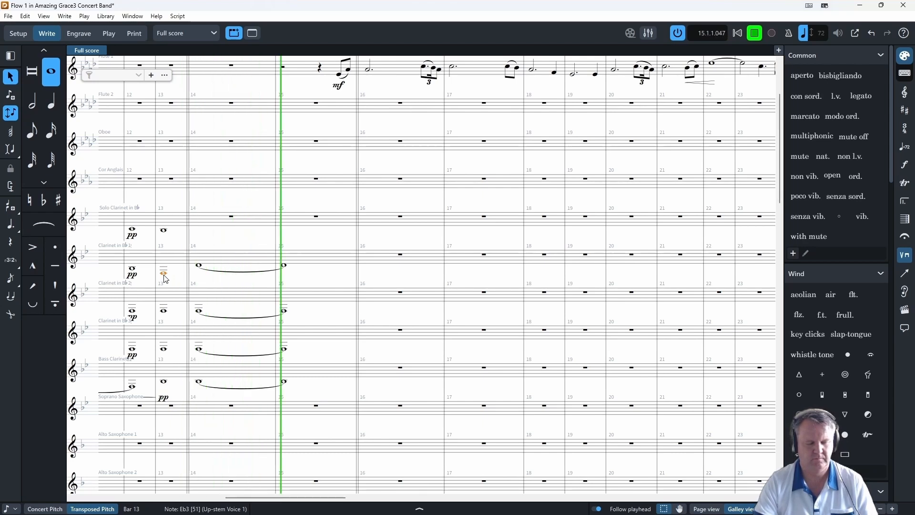
{"action": "left_click", "coordinate": [755, 34]}
- Enter a quarter note tied to a half note from beat 2 of bar 15 and an eighth note starting bar 16 in the Suspended Cymbal
{"action": "scroll", "coordinate": [332, 417], "scroll_direction": "down", "scroll_amount": 15}
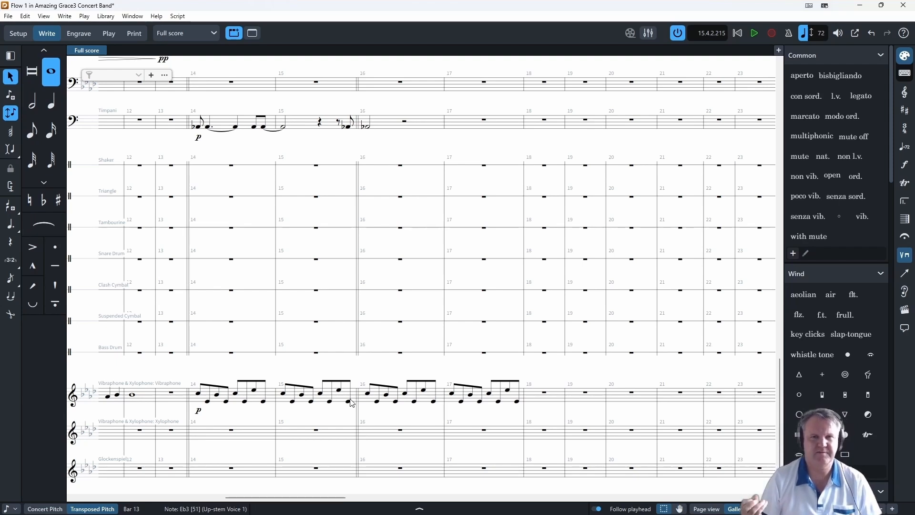
{"action": "scroll", "coordinate": [351, 402], "scroll_direction": "down", "scroll_amount": 2}
{"action": "scroll", "coordinate": [285, 385], "scroll_direction": "up", "scroll_amount": 5}
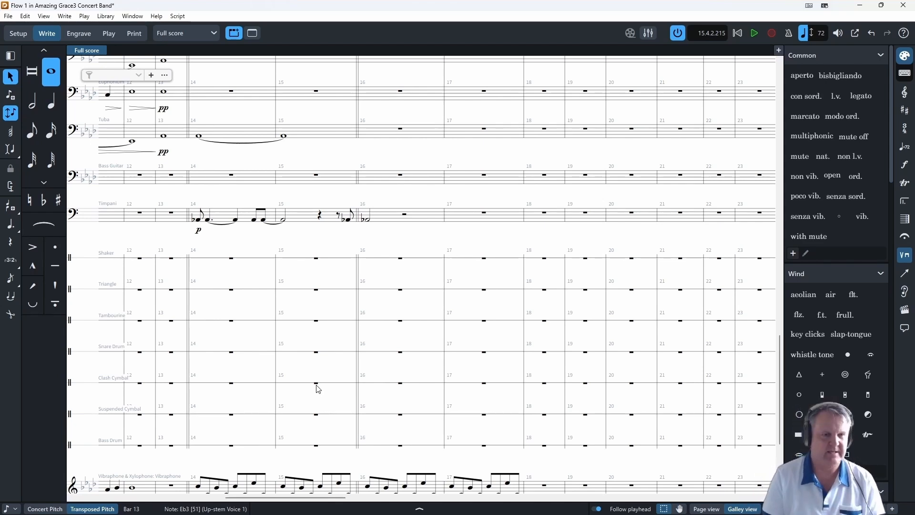
{"action": "scroll", "coordinate": [310, 356], "scroll_direction": "up", "scroll_amount": 1}
{"action": "left_click", "coordinate": [318, 421]}
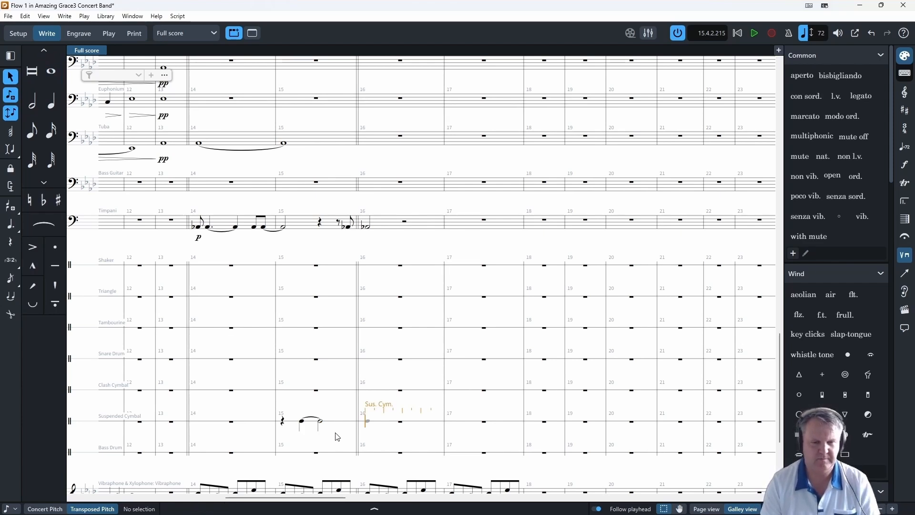
{"action": "key", "text": "y"}
{"action": "key", "text": "Escape"}
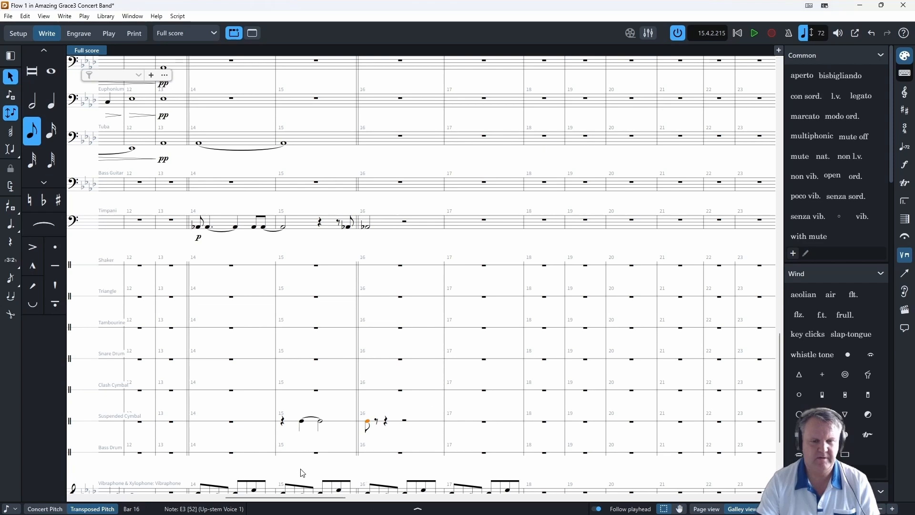
- Tie the Suspended Cymbal's half note in bar 15 to the eighth note at the start of bar 16
{"action": "left_click", "coordinate": [321, 423]}
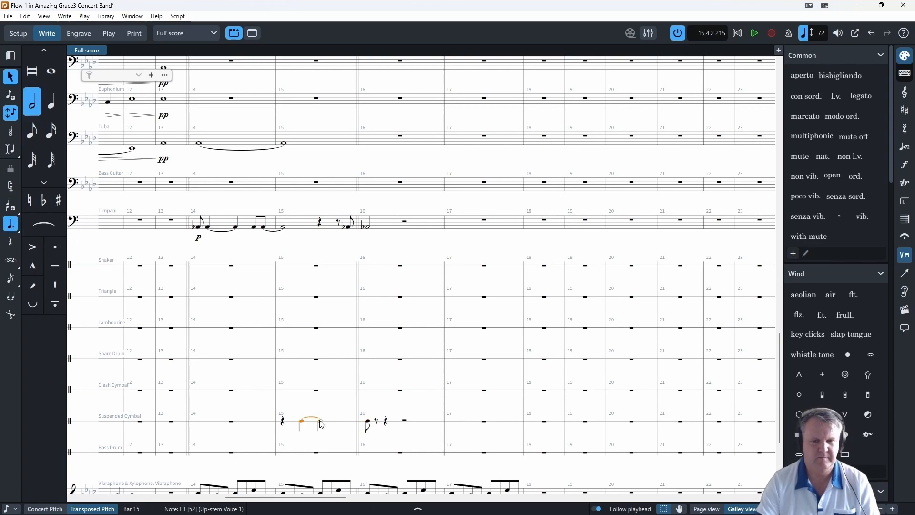
{"action": "scroll", "coordinate": [339, 342], "scroll_direction": "down", "scroll_amount": 2}
{"action": "key", "text": "alt+Right"}
{"action": "key", "text": "alt+Right"}
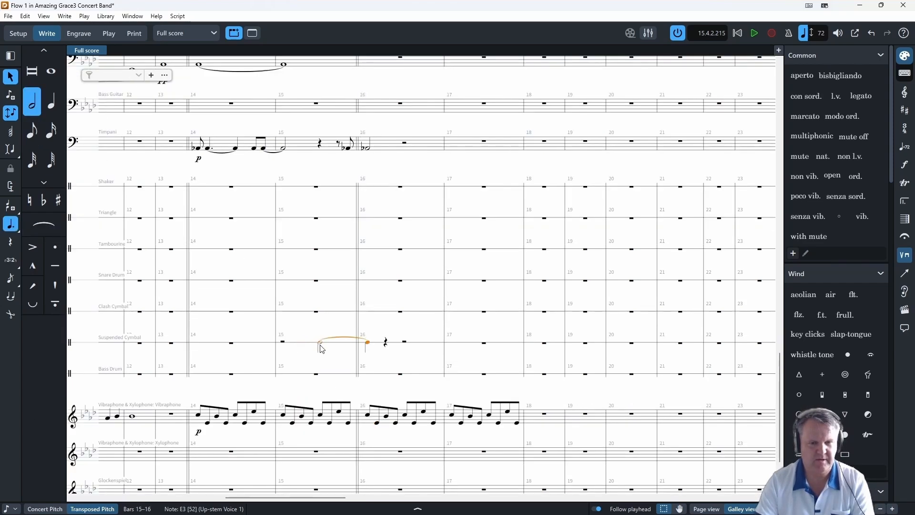
{"action": "key", "text": "Escape"}
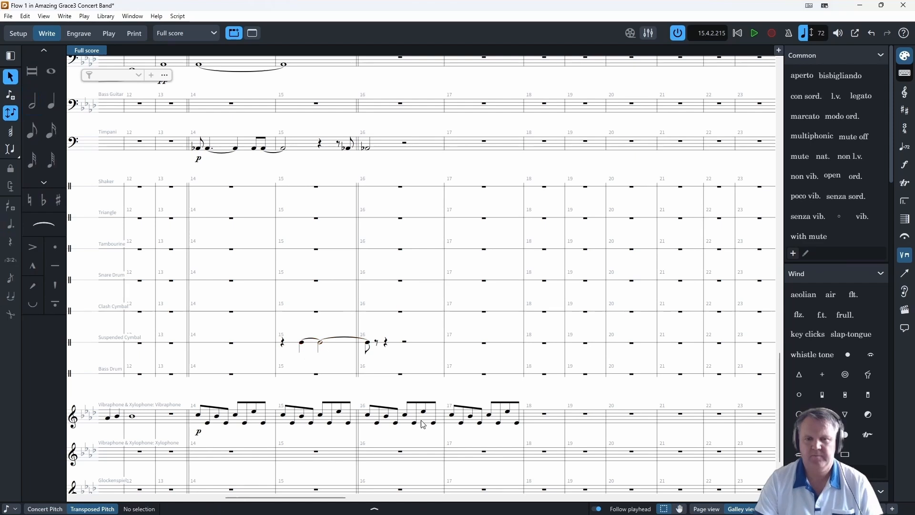
- Add a three-stroke tremolo to the Suspended Cymbal's tied notes in bar 15, leaving the final eighth note in bar 16 plain
{"action": "left_click", "coordinate": [301, 347]}
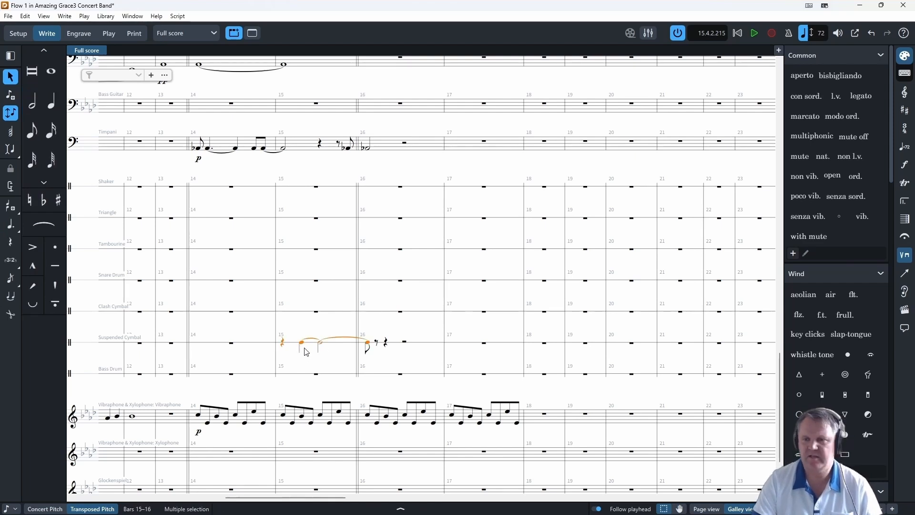
{"action": "key", "text": "Escape"}
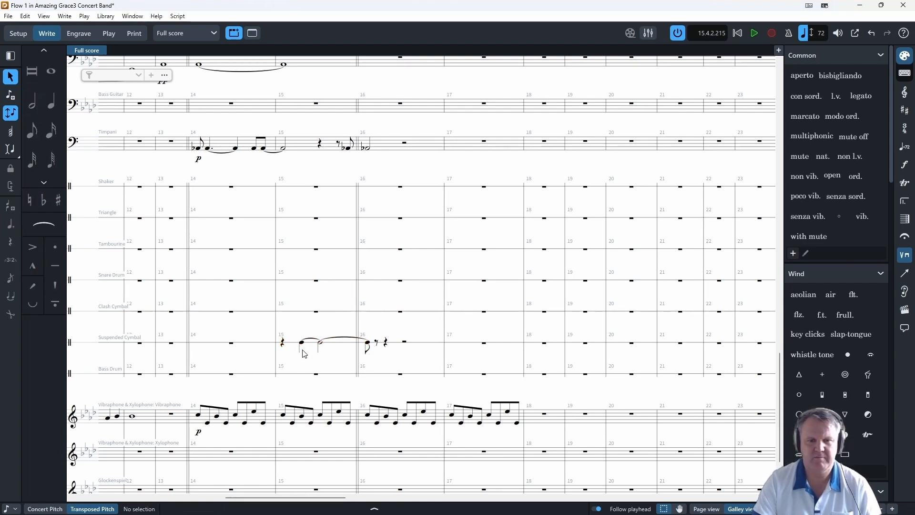
{"action": "left_click", "coordinate": [301, 348]}
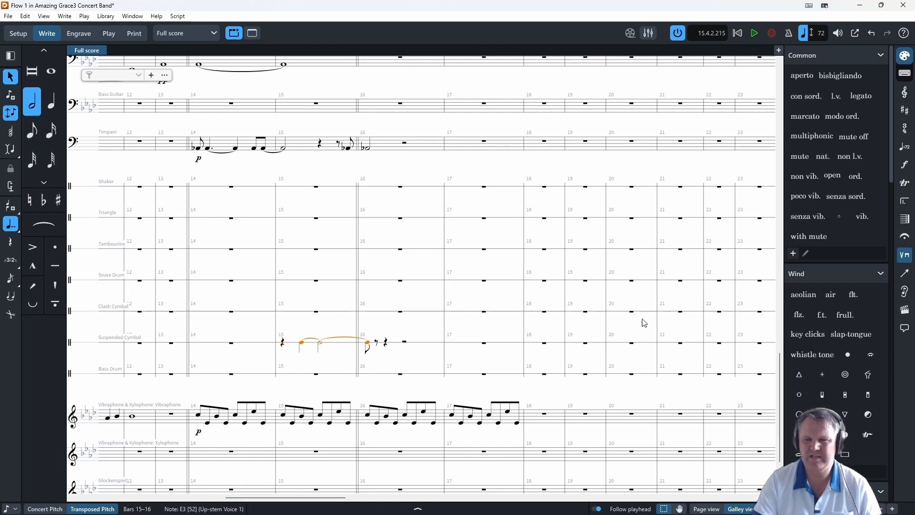
{"action": "left_click", "coordinate": [904, 256]}
{"action": "left_click", "coordinate": [905, 236]}
{"action": "left_click", "coordinate": [904, 201]}
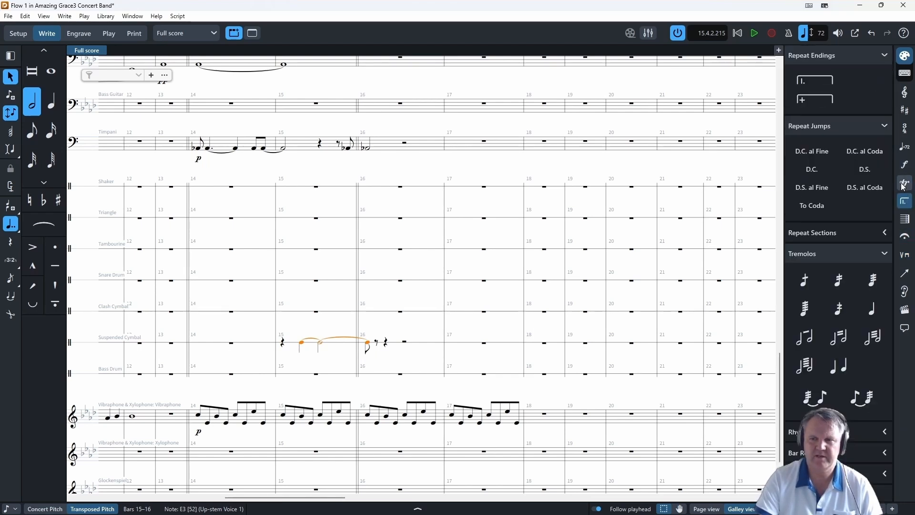
{"action": "left_click", "coordinate": [815, 398]}
- Give the Suspended Cymbal roll a laissez vibrer tie at its end and a ppp dynamic at its start
{"action": "left_click", "coordinate": [417, 508]}
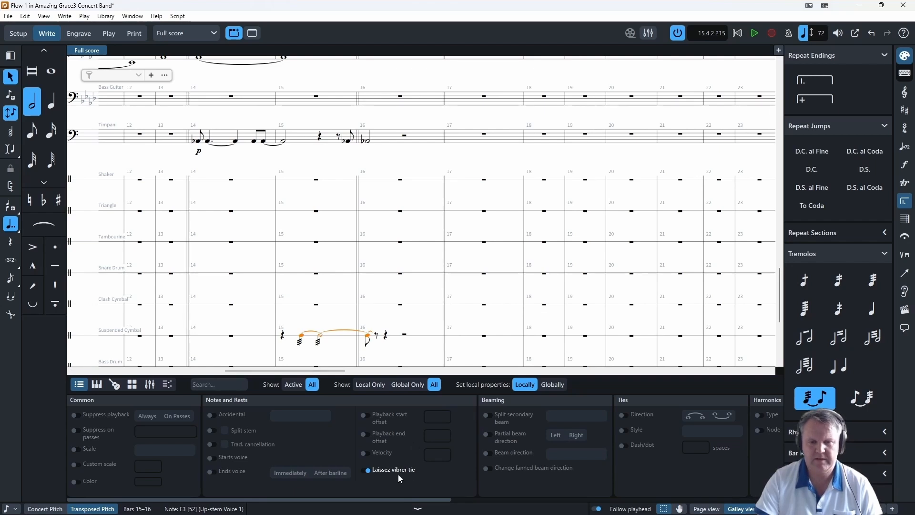
{"action": "left_click", "coordinate": [417, 509]}
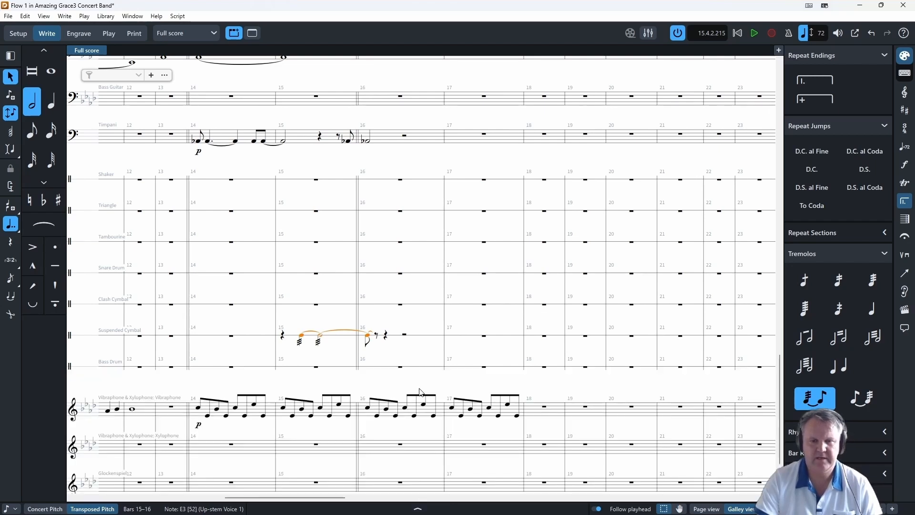
{"action": "scroll", "coordinate": [376, 338], "scroll_direction": "up", "scroll_amount": 4}
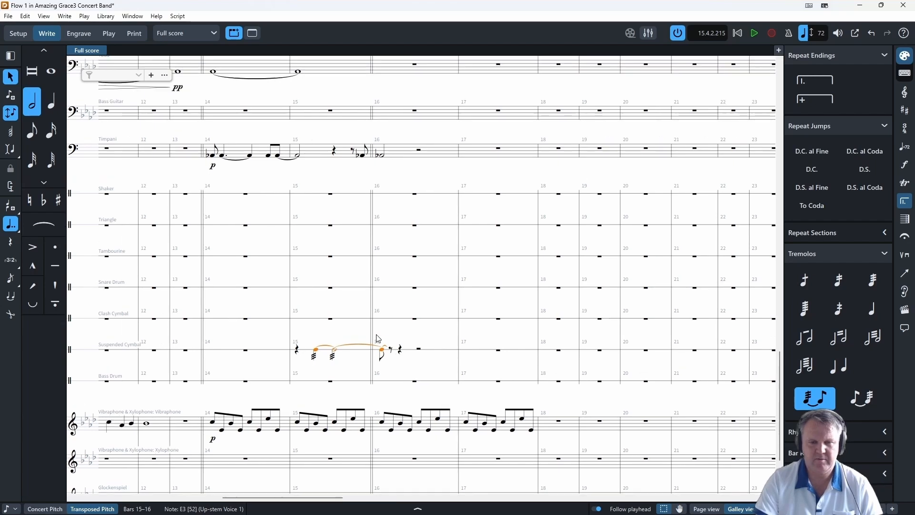
{"action": "scroll", "coordinate": [413, 339], "scroll_direction": "up", "scroll_amount": 1}
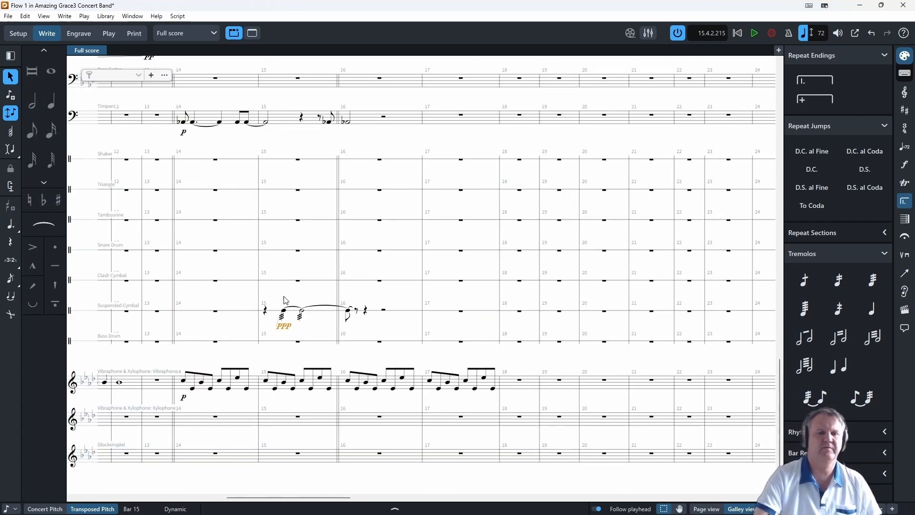
{"action": "key", "text": "Escape"}
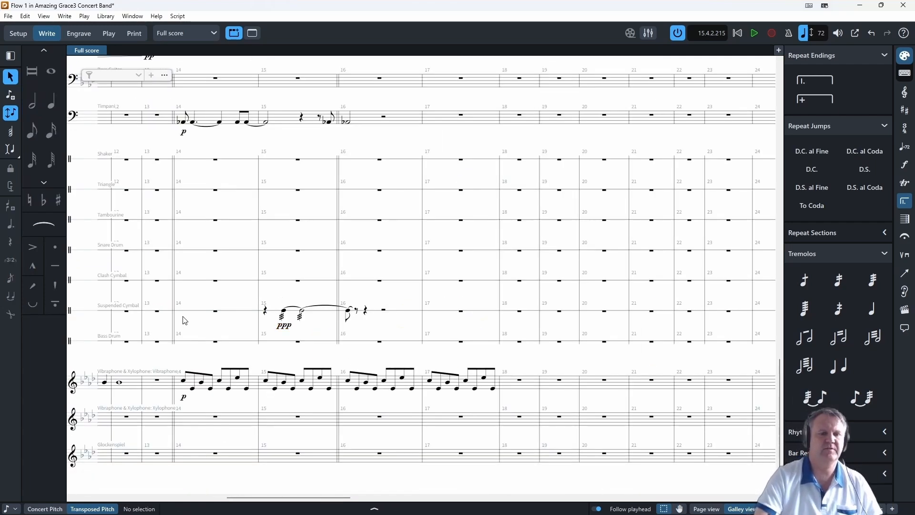
- Play the score from the Timpani's first note in bar 14 to hear the Suspended Cymbal roll leading into bar 16
{"action": "left_click", "coordinate": [299, 191]}
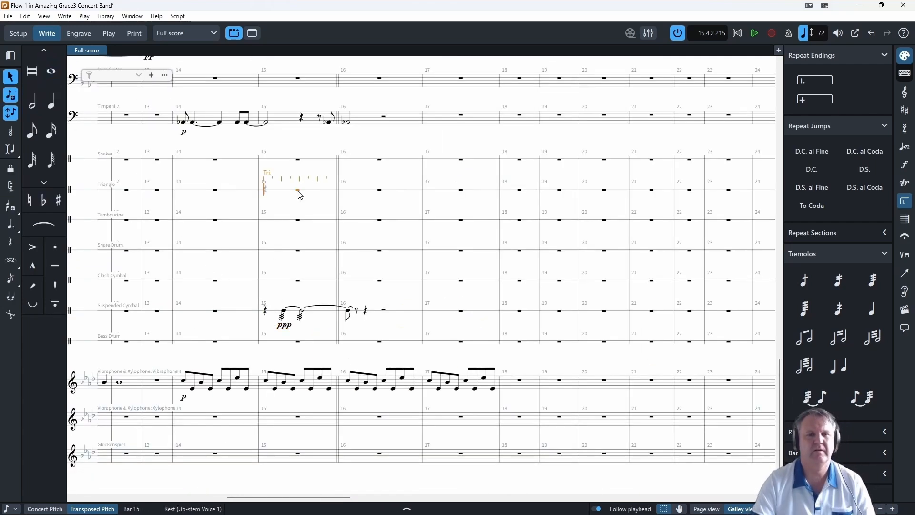
{"action": "left_click", "coordinate": [181, 123]}
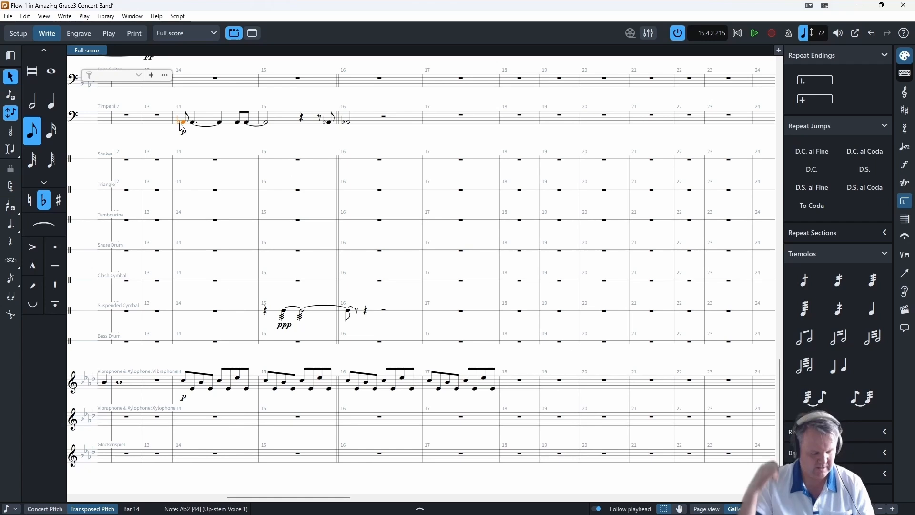
{"action": "key", "text": "p"}
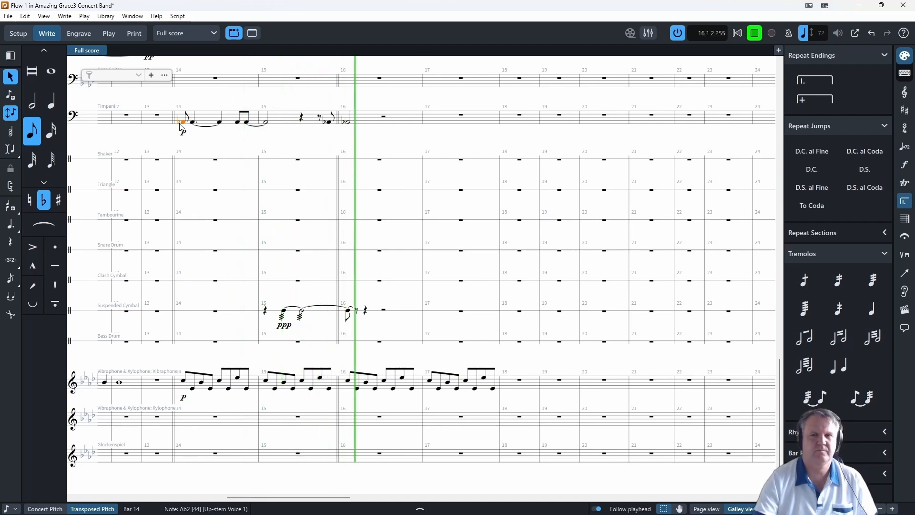
- Play the score from the Timpani's bar 12 to hear the lead-in to the bar 14 accompaniment and cymbal roll
{"action": "left_click", "coordinate": [754, 33]}
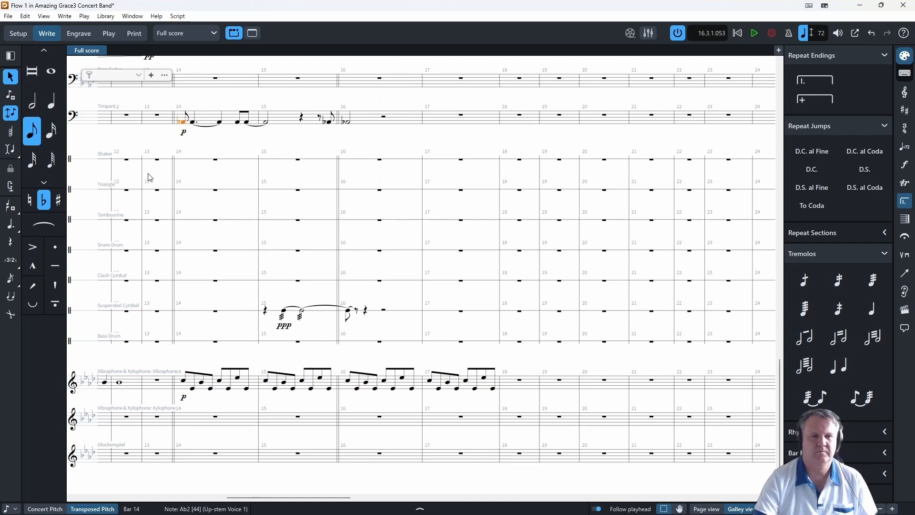
{"action": "left_click", "coordinate": [126, 118]}
{"action": "key", "text": "space"}
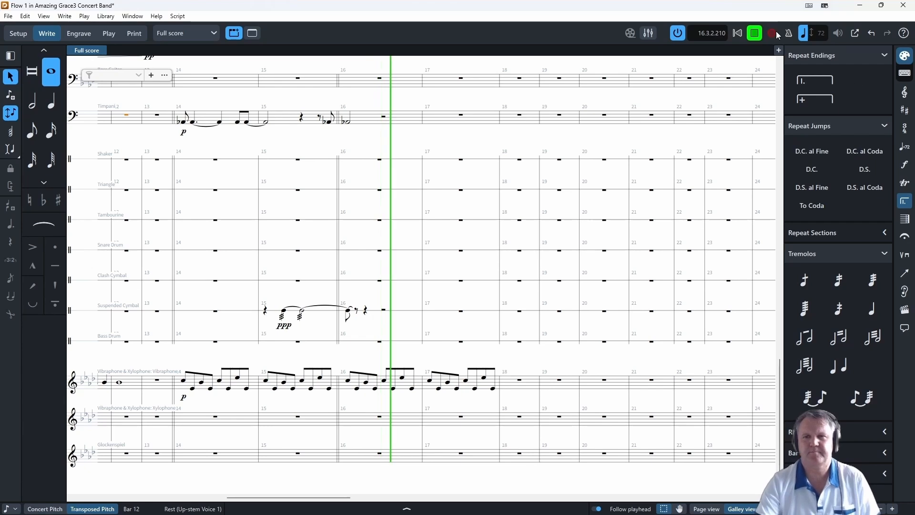
{"action": "left_click", "coordinate": [754, 32]}
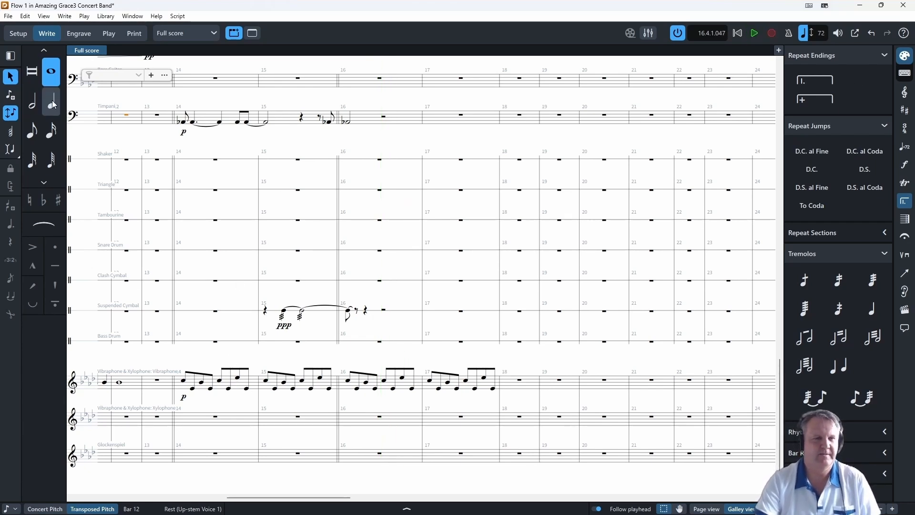
- Enter a Triangle quarter note on beat 4 of bar 14 and another on beat 4 of bar 15
{"action": "left_click", "coordinate": [215, 190]}
{"action": "key", "text": "Return"}
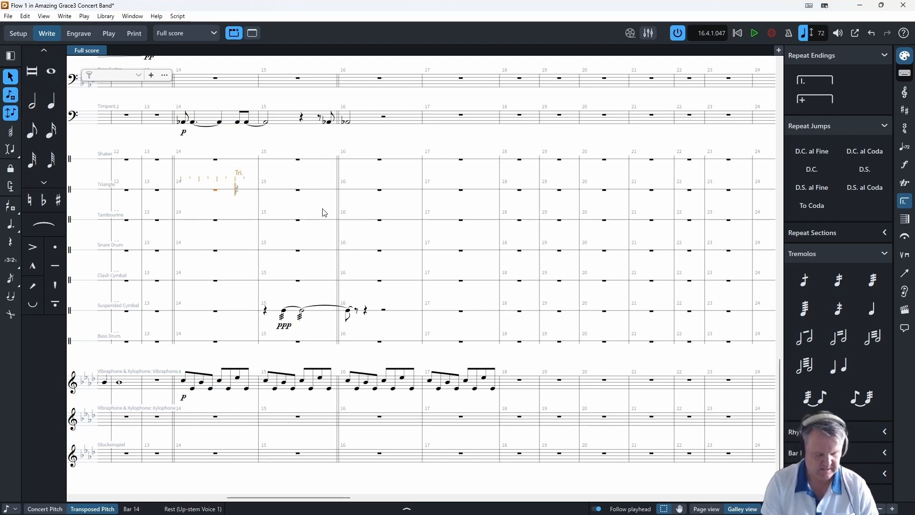
{"action": "key", "text": "y"}
{"action": "key", "text": "space"}
{"action": "key", "text": "space"}
{"action": "key", "text": "space"}
{"action": "key", "text": "y"}
{"action": "key", "text": "Escape"}
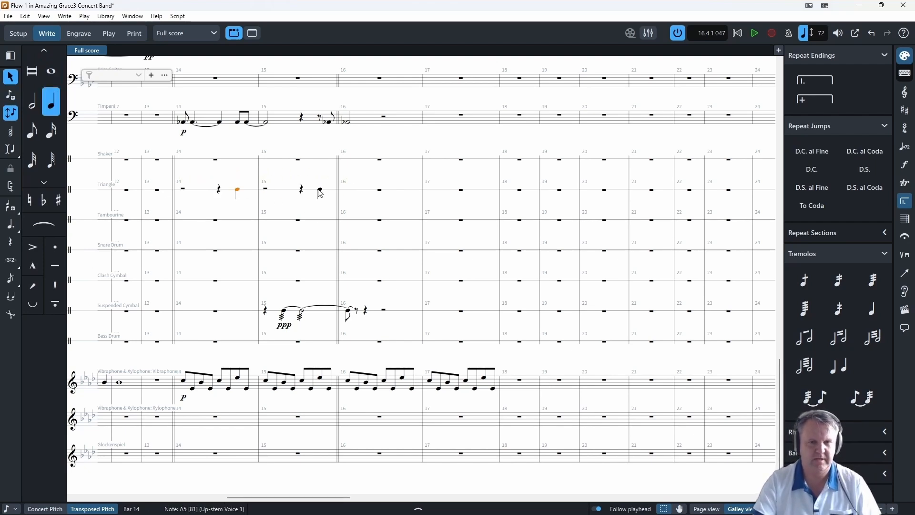
- Give both Triangle quarter notes in bars 14 and 15 laissez vibrer ties
{"action": "left_click", "coordinate": [406, 509]}
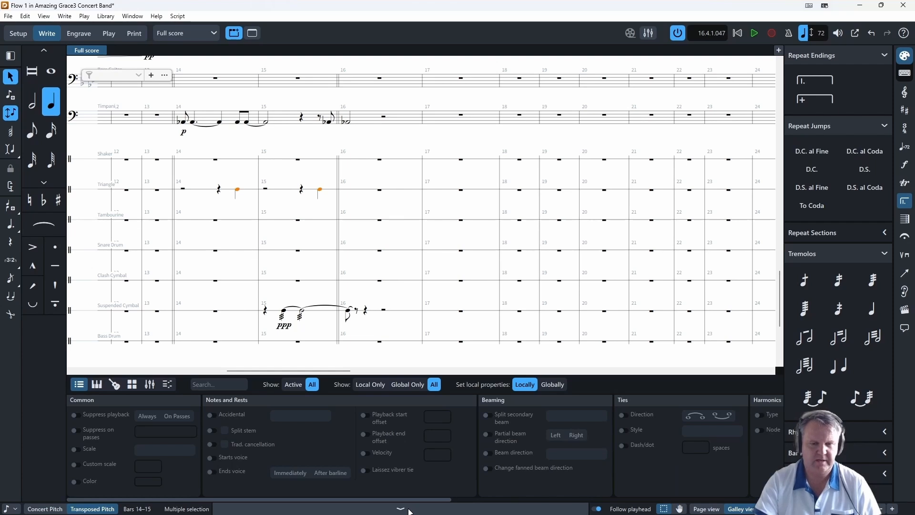
{"action": "left_click", "coordinate": [368, 470]}
{"action": "left_click", "coordinate": [183, 190]}
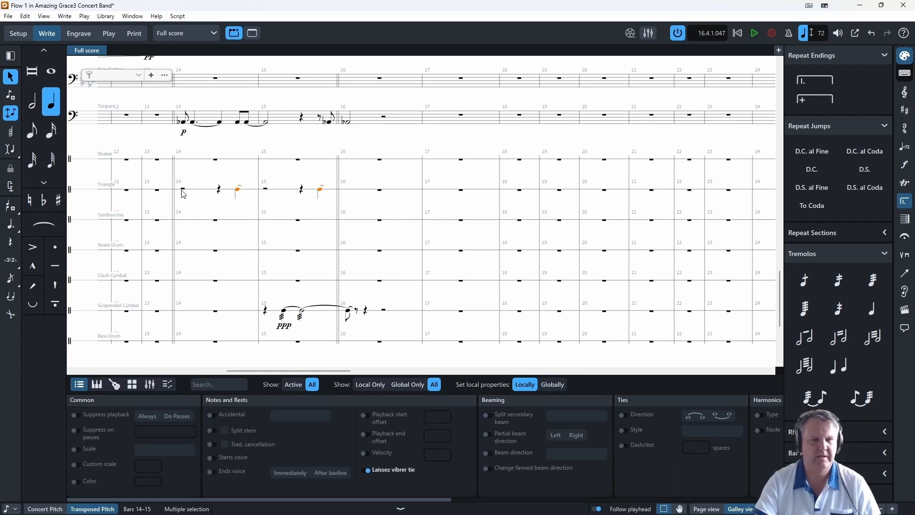
{"action": "key", "text": "ctrl+8"}
- Add a ppp dynamic to the Triangle's first note in bar 14
{"action": "left_click", "coordinate": [241, 196]}
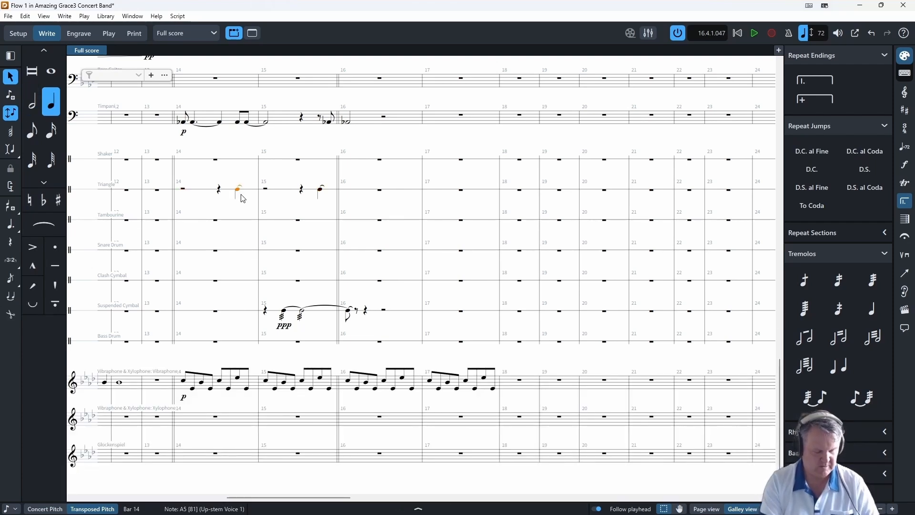
{"action": "key", "text": "shift+d"}
{"action": "type", "text": "ppp"}
{"action": "key", "text": "Return"}
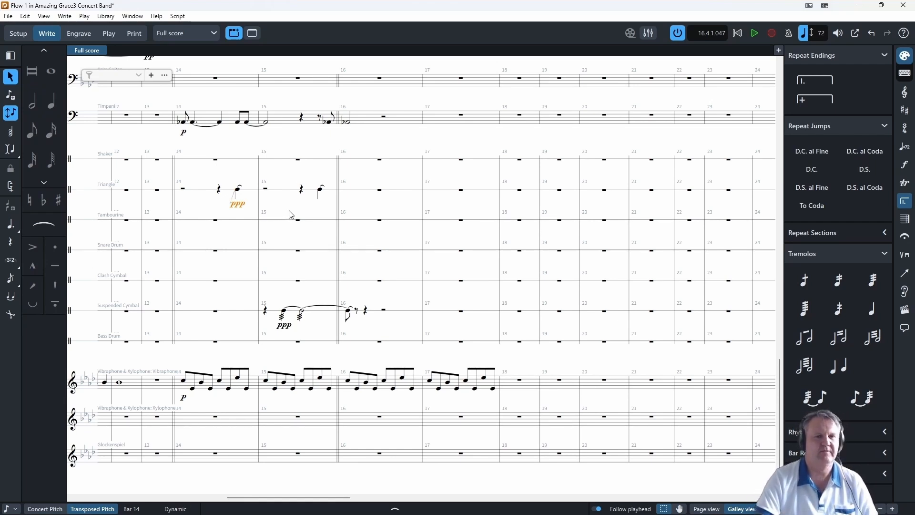
{"action": "key", "text": "Escape"}
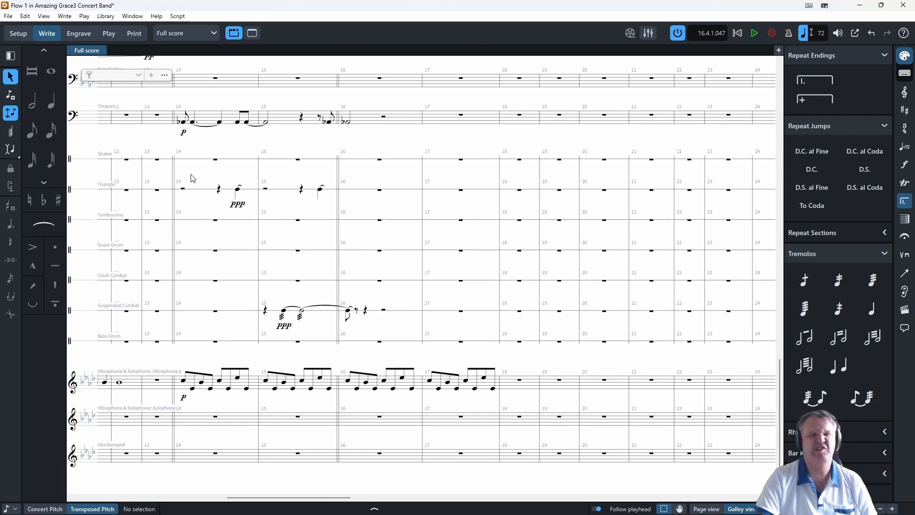
- Play the score from the Timpani's first note in bar 14 to hear the new Triangle notes
{"action": "left_click", "coordinate": [182, 121]}
{"action": "key", "text": "space"}
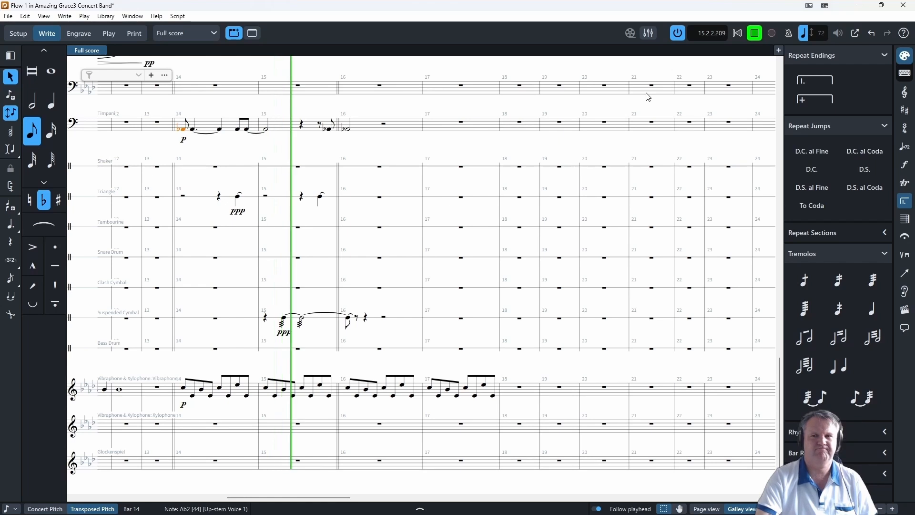
{"action": "left_click", "coordinate": [752, 38]}
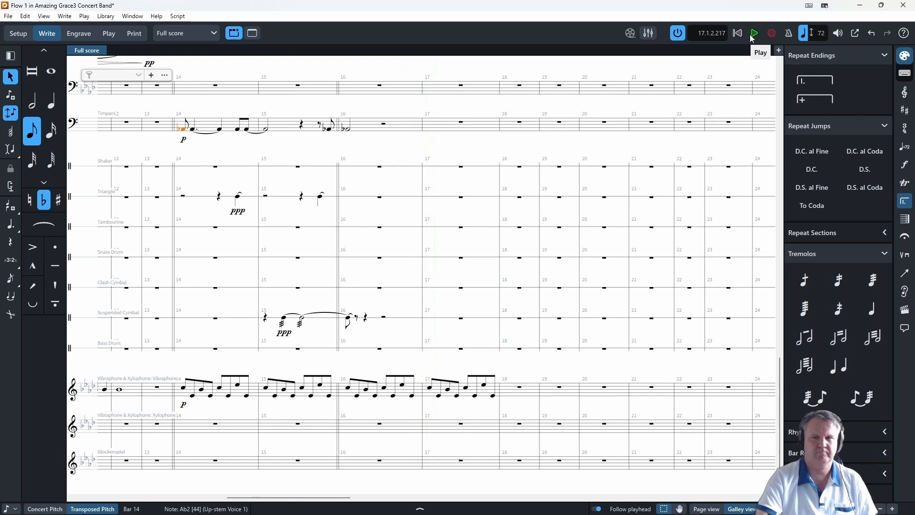
- Play the whole score from bar 1 into bar 15 to hear the arrangement so far
{"action": "left_click", "coordinate": [348, 163]}
{"action": "left_click_drag", "start_coordinate": [321, 498], "coordinate": [159, 498]}
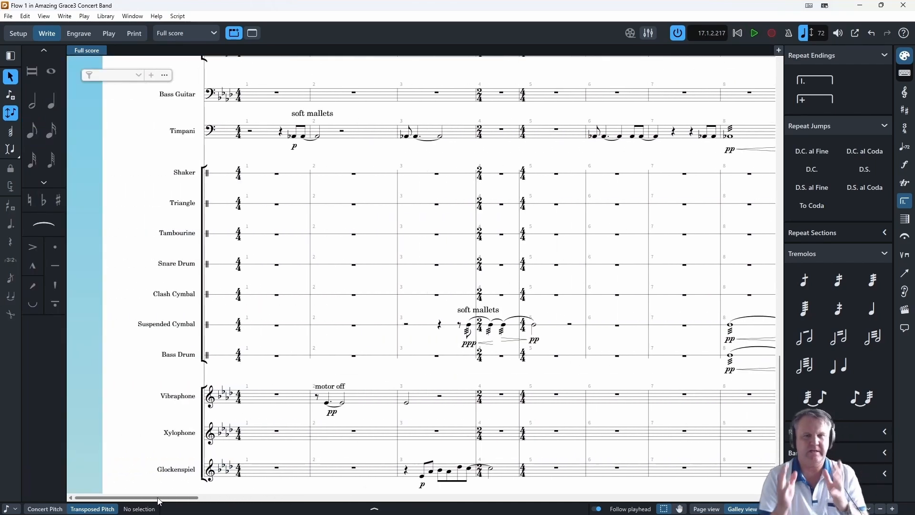
{"action": "key", "text": "space"}
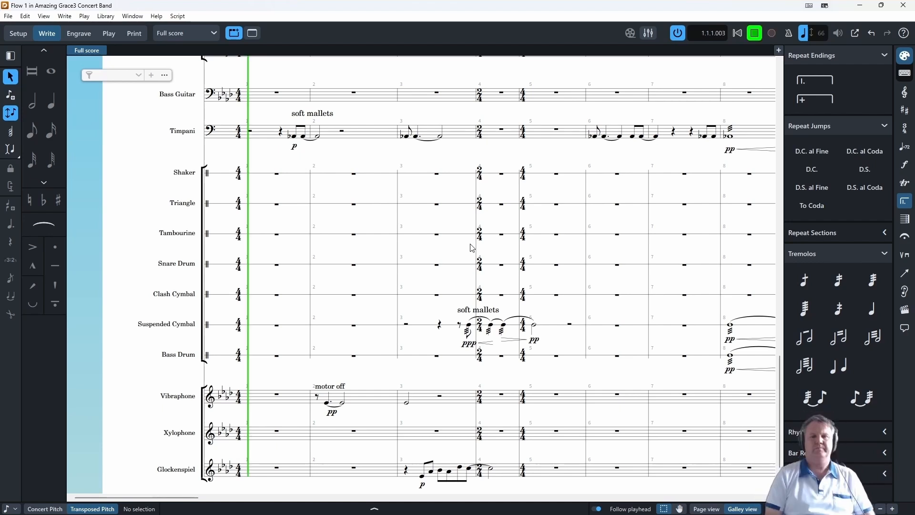
{"action": "scroll", "coordinate": [435, 348], "scroll_direction": "down", "scroll_amount": 5}
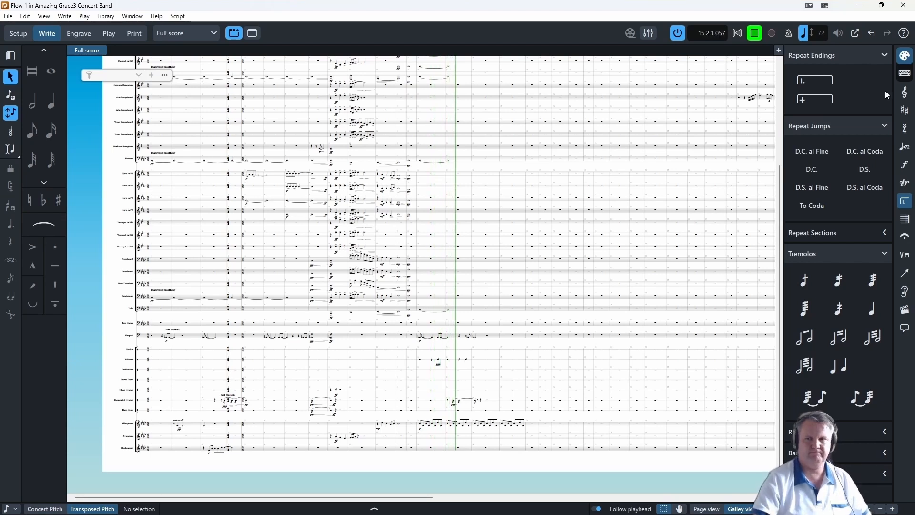
{"action": "left_click", "coordinate": [757, 34]}
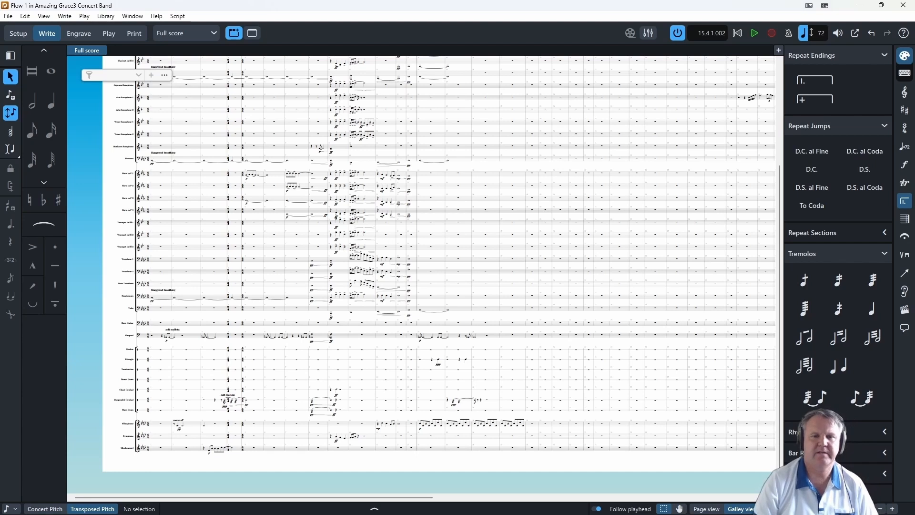
- Add a ppp dynamic to the tied whole notes starting in bar 14 of Clarinets 1, 2 and 3
{"action": "scroll", "coordinate": [420, 224], "scroll_direction": "up", "scroll_amount": 3}
{"action": "scroll", "coordinate": [459, 224], "scroll_direction": "up", "scroll_amount": 6}
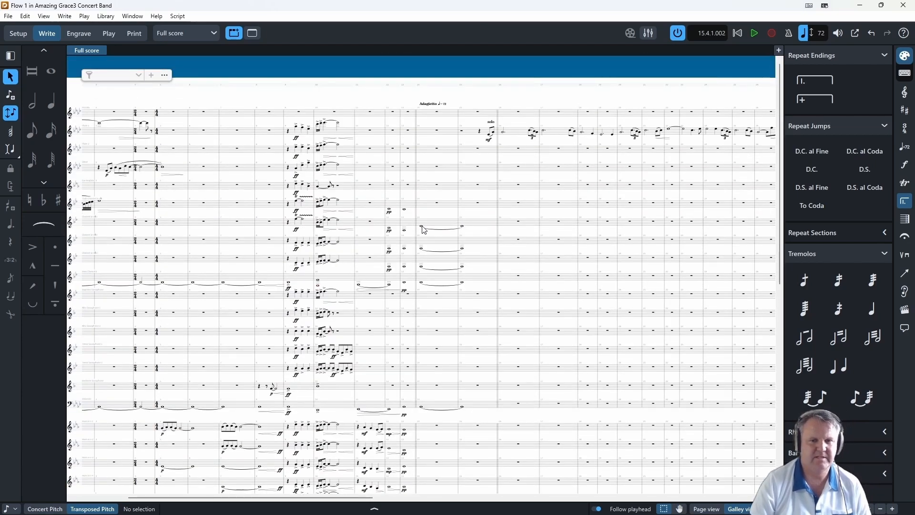
{"action": "left_click", "coordinate": [423, 227]}
{"action": "scroll", "coordinate": [431, 276], "scroll_direction": "up", "scroll_amount": 3}
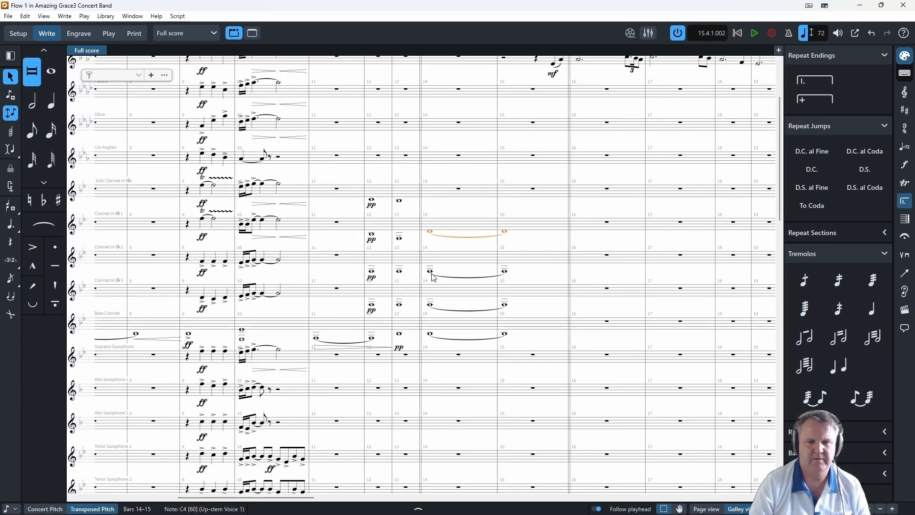
{"action": "key", "text": "ctrl+equal"}
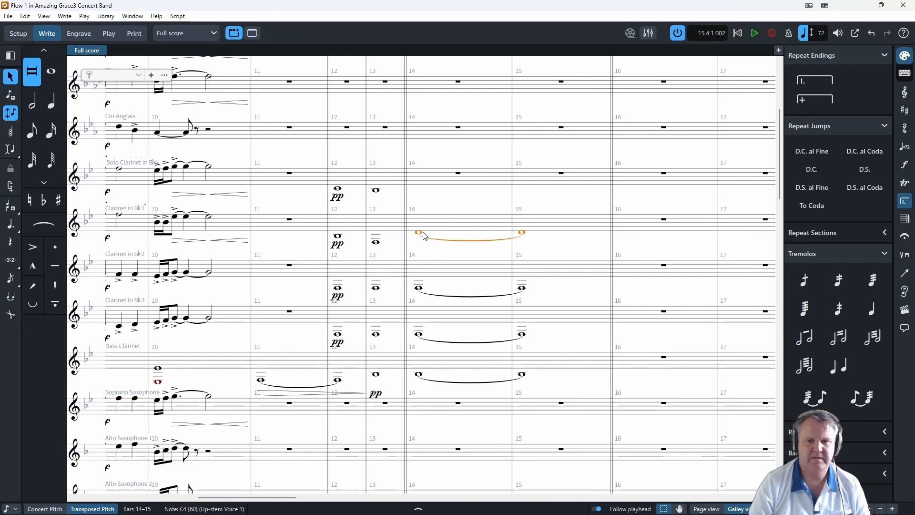
{"action": "left_click", "coordinate": [419, 334], "text": "shift"}
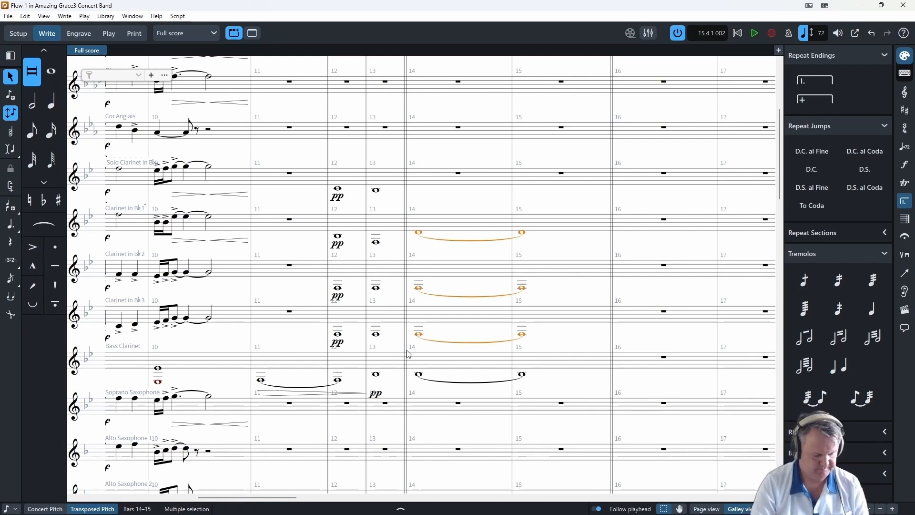
{"action": "key", "text": "shift+d"}
{"action": "type", "text": "ppp"}
{"action": "key", "text": "Return"}
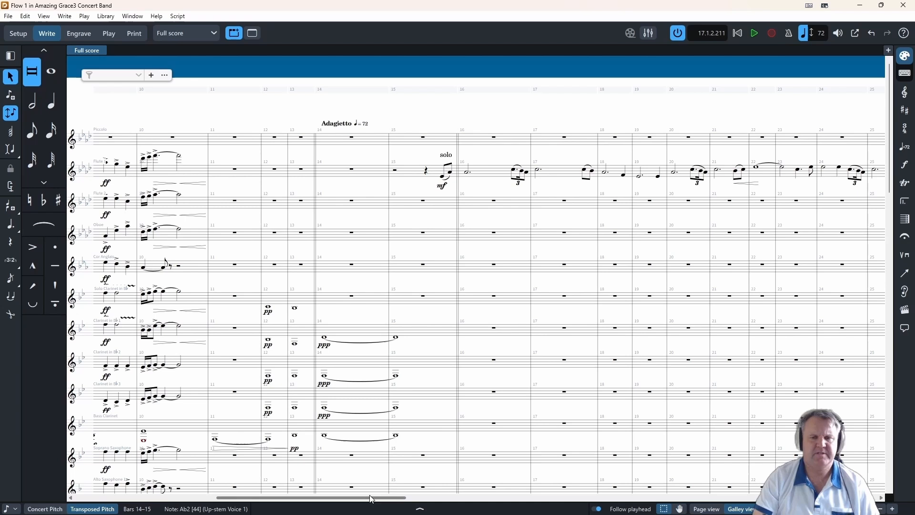
- Look through the woodwind and brass staves from bar 25 to bar 56, and the brass and Tuba around bars 14 to 16
{"action": "left_click_drag", "start_coordinate": [371, 499], "coordinate": [551, 502]}
{"action": "scroll", "coordinate": [546, 436], "scroll_direction": "down", "scroll_amount": 3}
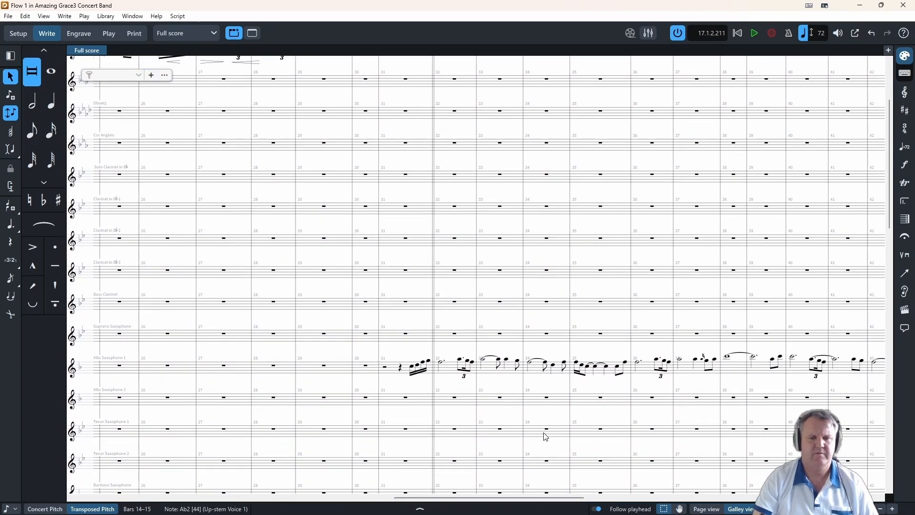
{"action": "scroll", "coordinate": [546, 436], "scroll_direction": "down", "scroll_amount": 5}
{"action": "left_click_drag", "start_coordinate": [461, 500], "coordinate": [482, 499]}
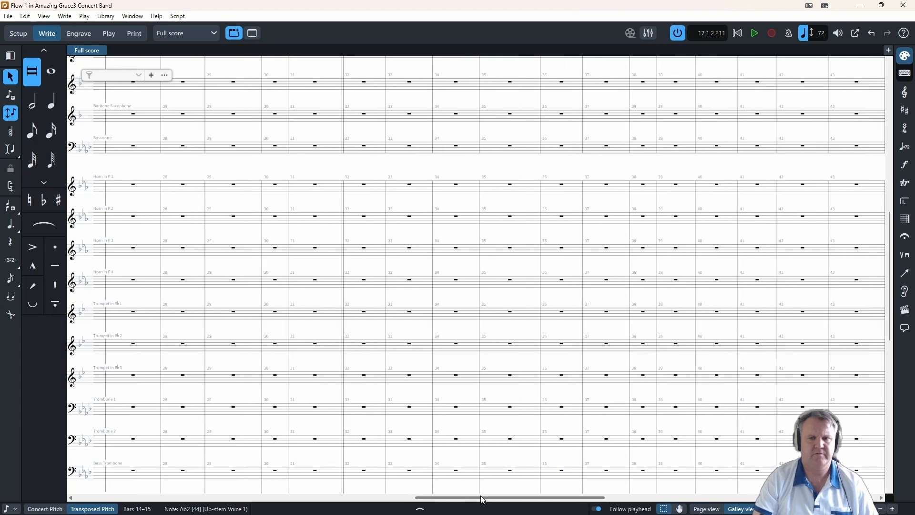
{"action": "scroll", "coordinate": [435, 427], "scroll_direction": "up", "scroll_amount": 4}
{"action": "left_click_drag", "start_coordinate": [455, 498], "coordinate": [589, 491]}
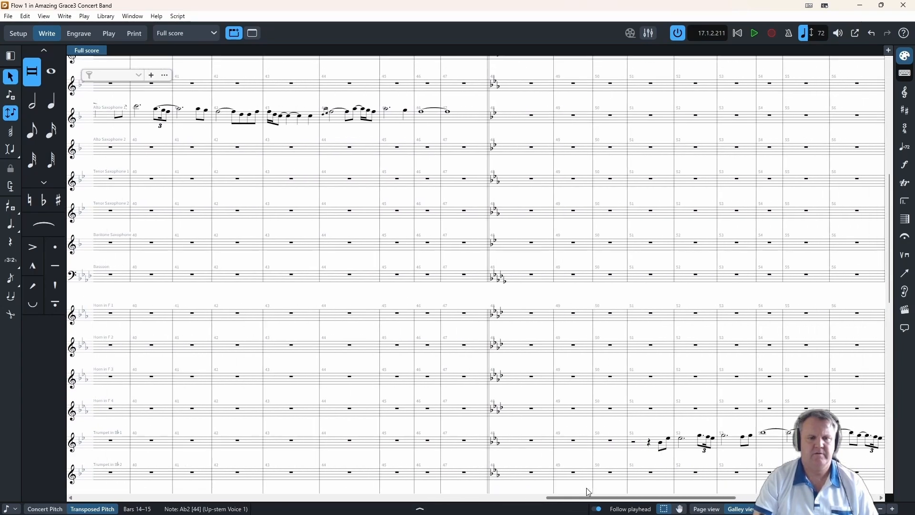
{"action": "scroll", "coordinate": [589, 491], "scroll_direction": "down", "scroll_amount": 3}
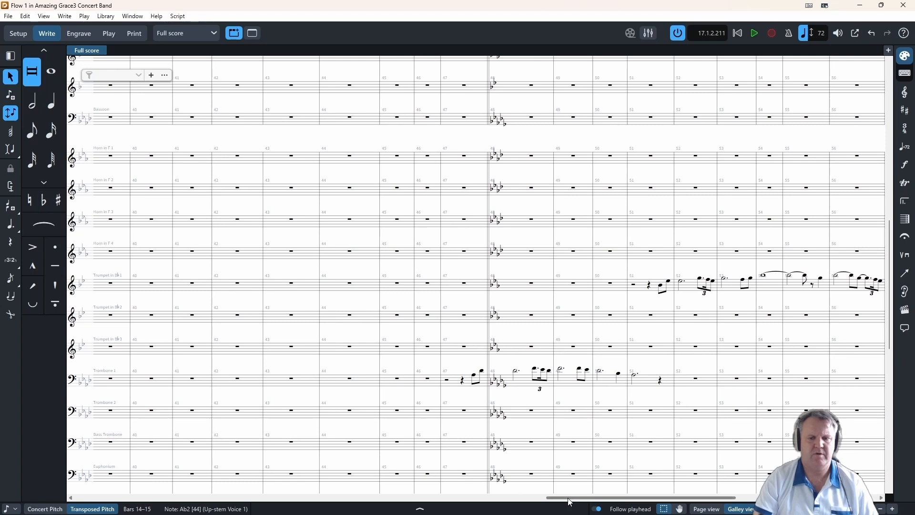
{"action": "left_click_drag", "start_coordinate": [570, 501], "coordinate": [243, 499]}
{"action": "scroll", "coordinate": [377, 396], "scroll_direction": "down", "scroll_amount": 1}
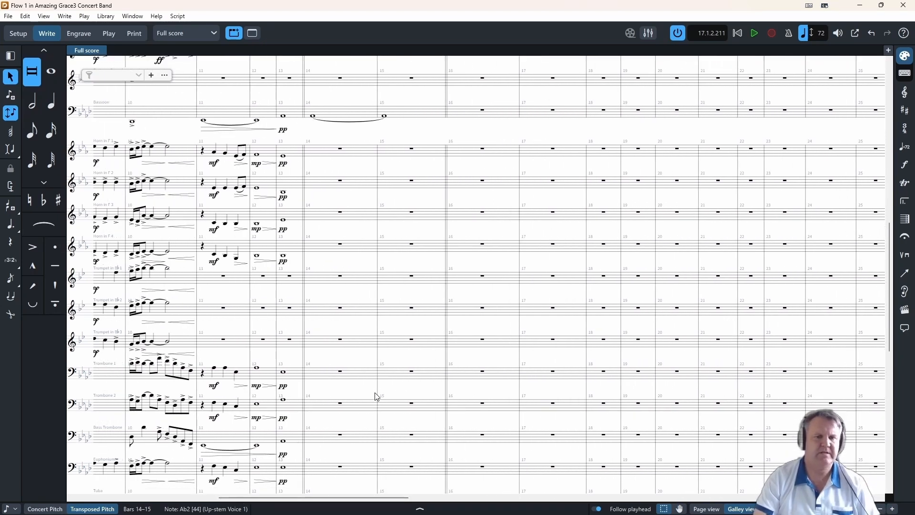
{"action": "scroll", "coordinate": [376, 397], "scroll_direction": "down", "scroll_amount": 3}
{"action": "key", "text": "Escape"}
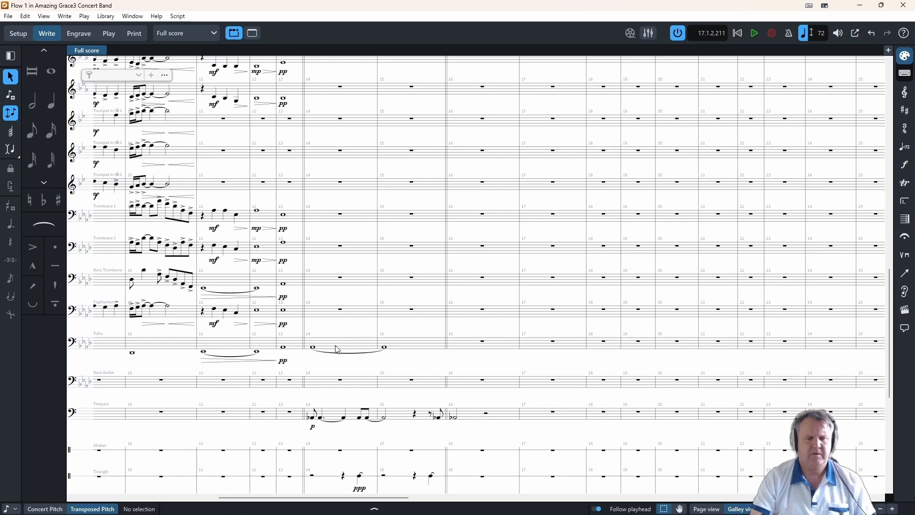
- Play the score from the Euphonium's bar 15 to hear the transition into the solo section
{"action": "left_click", "coordinate": [13, 97]}
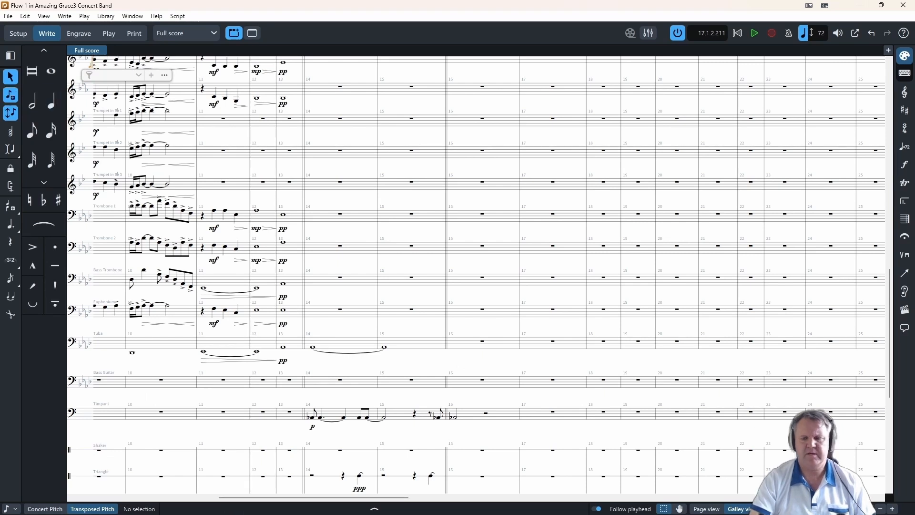
{"action": "scroll", "coordinate": [362, 503], "scroll_direction": "right", "scroll_amount": 3}
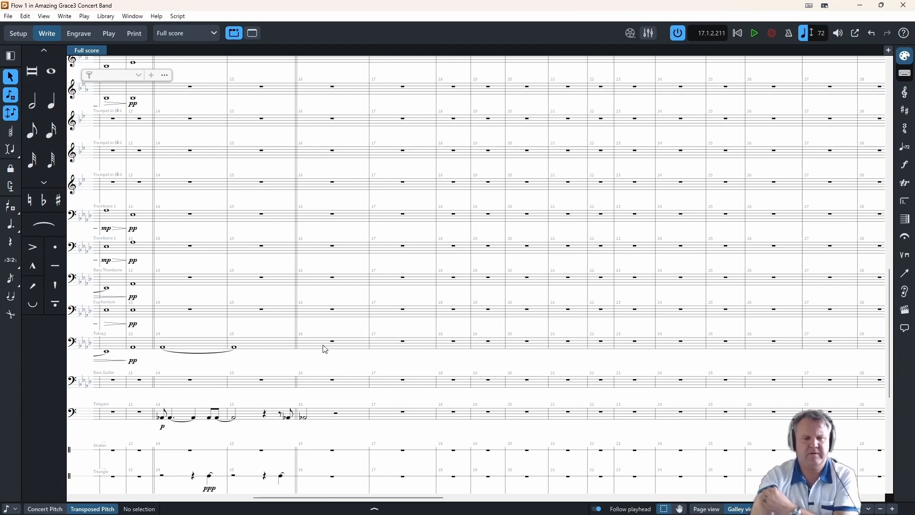
{"action": "left_click", "coordinate": [261, 309]}
{"action": "key", "text": "space"}
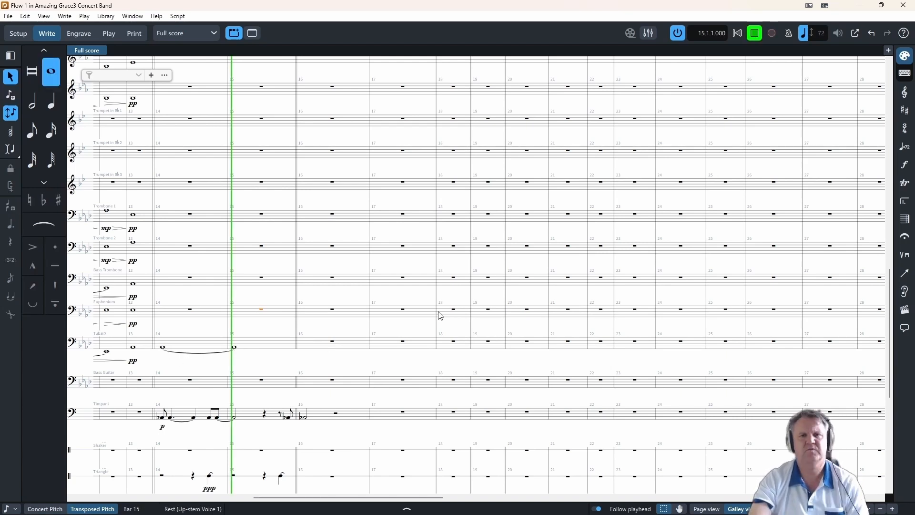
{"action": "left_click", "coordinate": [754, 35]}
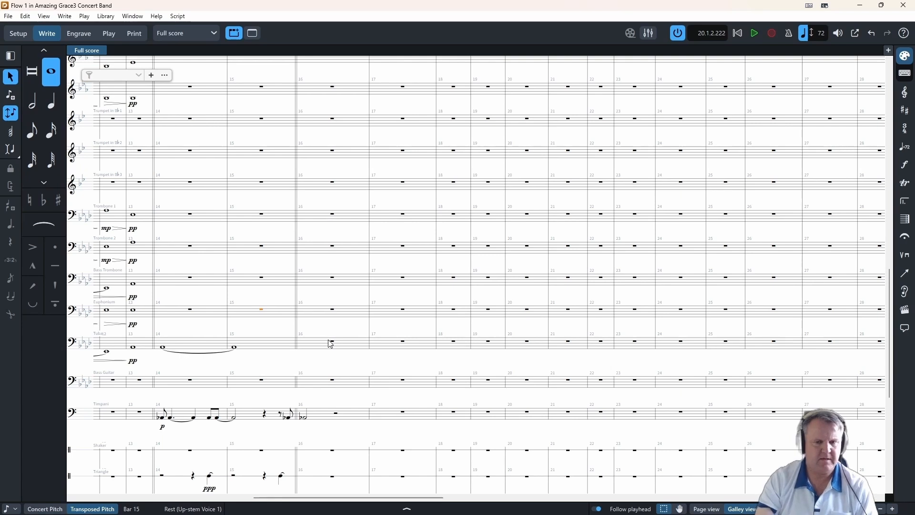
{"action": "scroll", "coordinate": [170, 336], "scroll_direction": "down", "scroll_amount": 3}
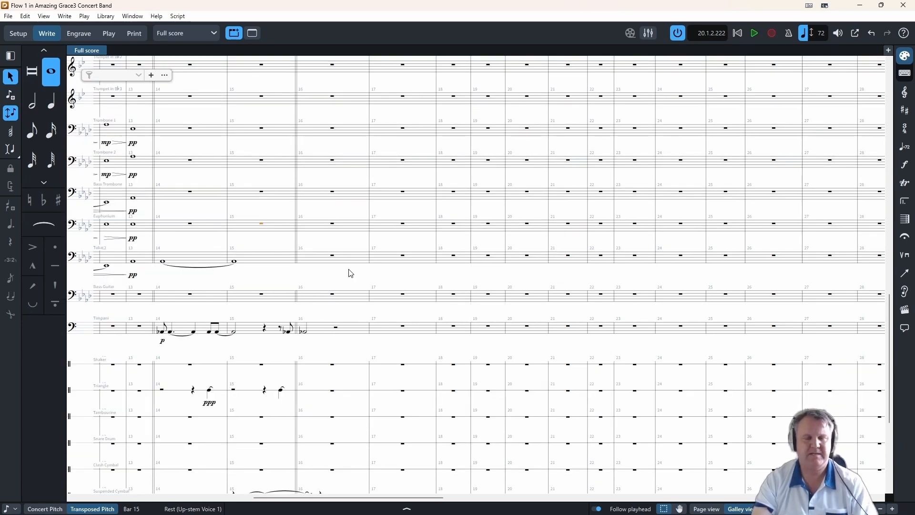
{"action": "key", "text": "shift+n"}
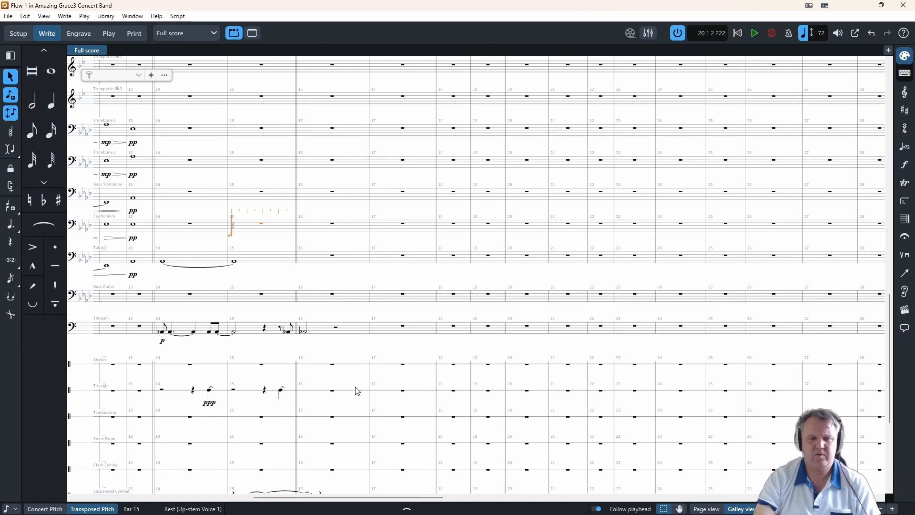
{"action": "scroll", "coordinate": [357, 391], "scroll_direction": "down", "scroll_amount": 6}
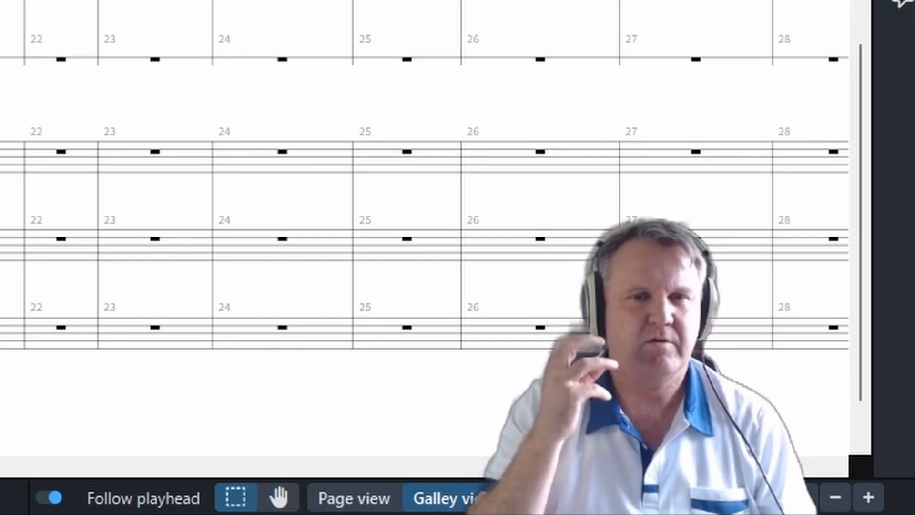
{"action": "scroll", "coordinate": [392, 334], "scroll_direction": "up", "scroll_amount": 15}
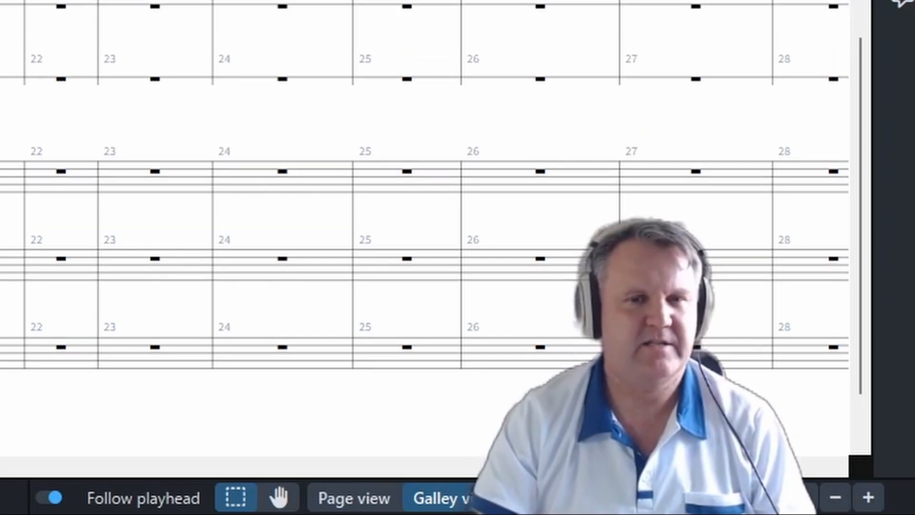
- Play the Flute 1 solo from bar 16 into bar 17 and audition the clarinet chord at bar 15
{"action": "scroll", "coordinate": [391, 336], "scroll_direction": "up", "scroll_amount": 3}
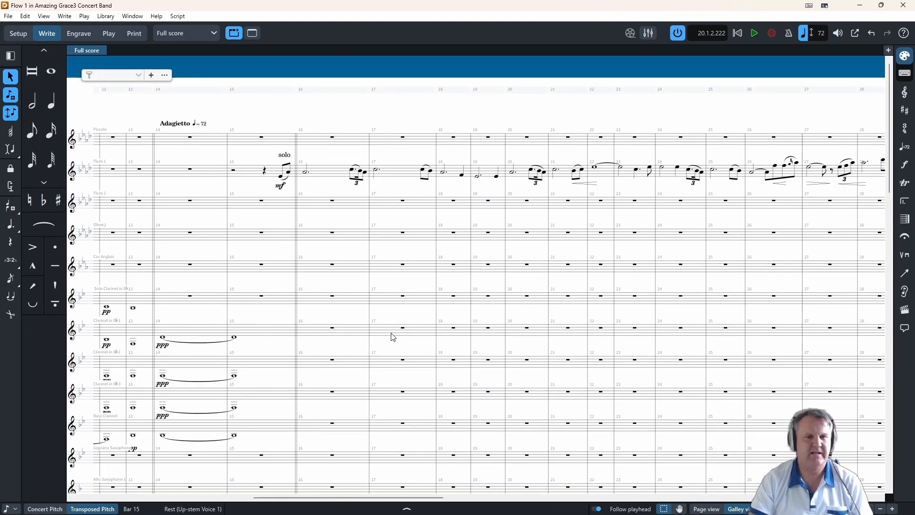
{"action": "scroll", "coordinate": [392, 336], "scroll_direction": "down", "scroll_amount": 3}
{"action": "scroll", "coordinate": [549, 410], "scroll_direction": "up", "scroll_amount": 3}
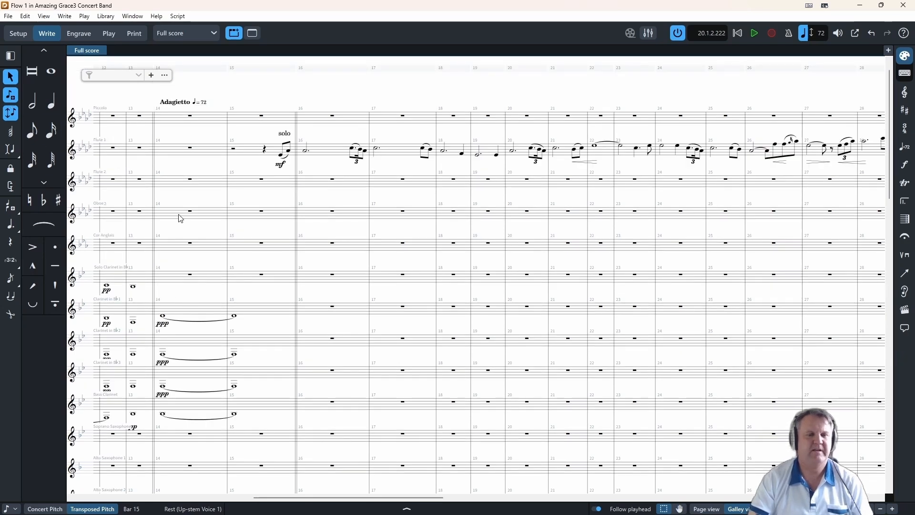
{"action": "left_click", "coordinate": [333, 311]}
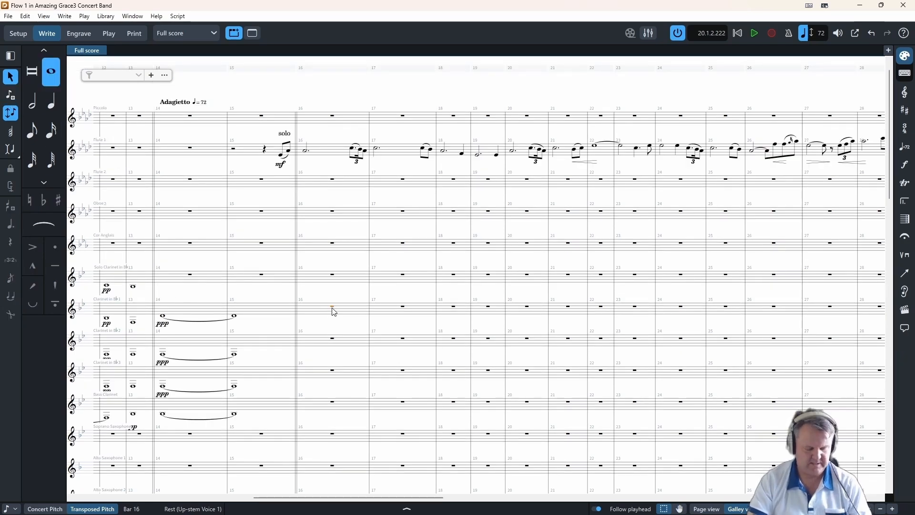
{"action": "key", "text": "p"}
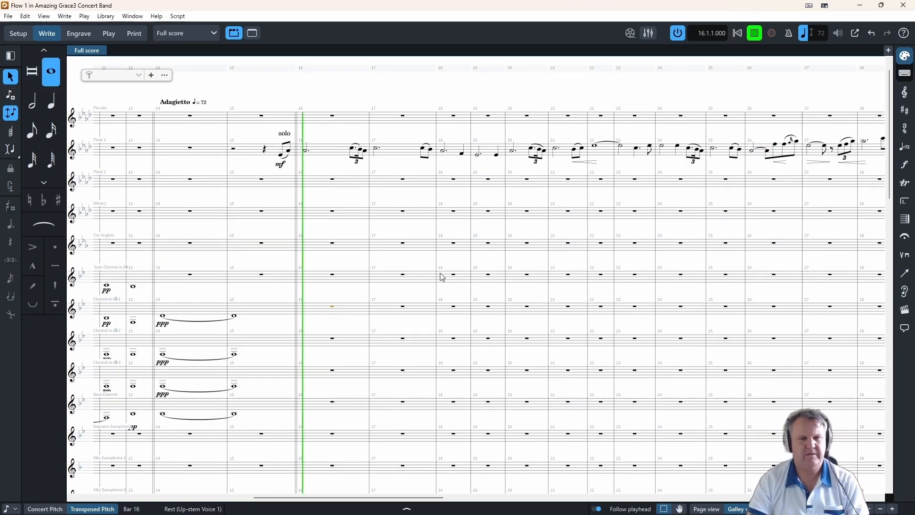
{"action": "left_click", "coordinate": [759, 34]}
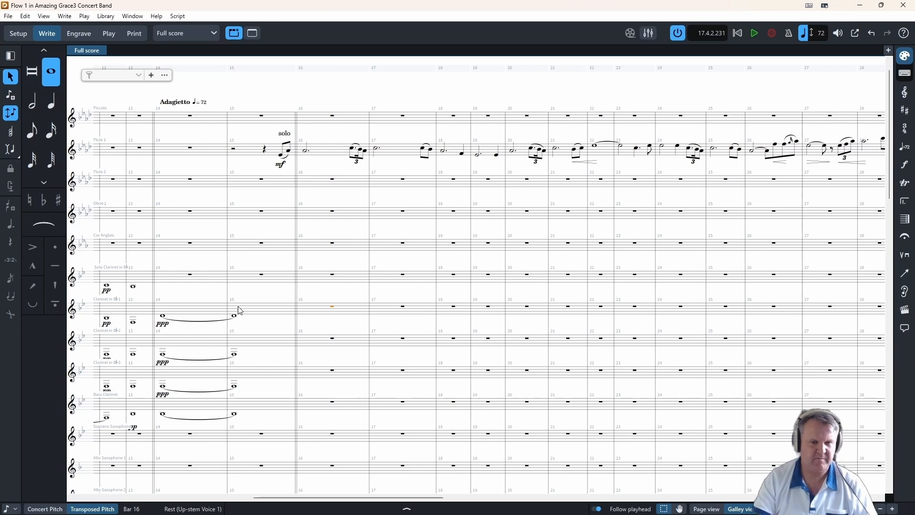
{"action": "key", "text": "ctrl+space"}
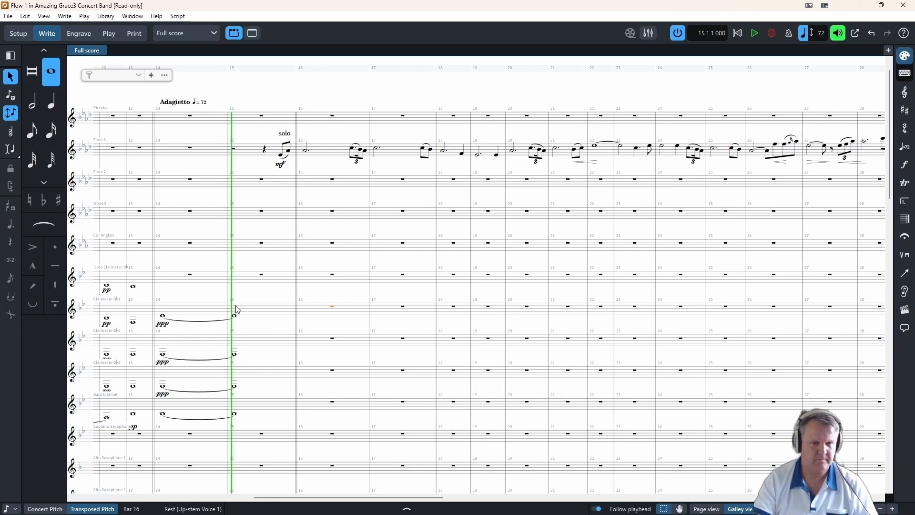
{"action": "key", "text": "space"}
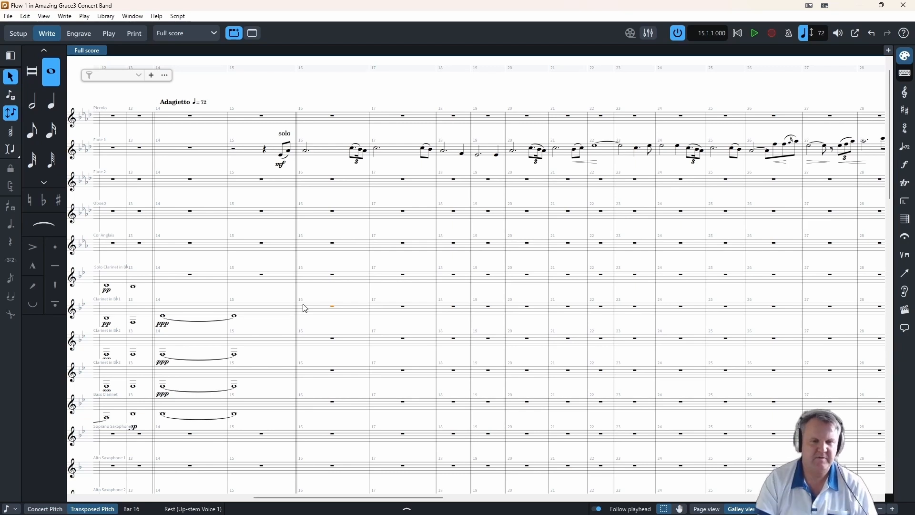
- Enter in Clarinet 1 a D tied across bars 16–17, whole notes E♭, D, D in bars 18–20, and half notes D and F in bar 21
{"action": "key", "text": "shift+n"}
{"action": "key", "text": "d"}
{"action": "key", "text": "8"}
{"action": "key", "text": "t"}
{"action": "key", "text": "8"}
{"action": "key", "text": "e"}
{"action": "key", "text": "8"}
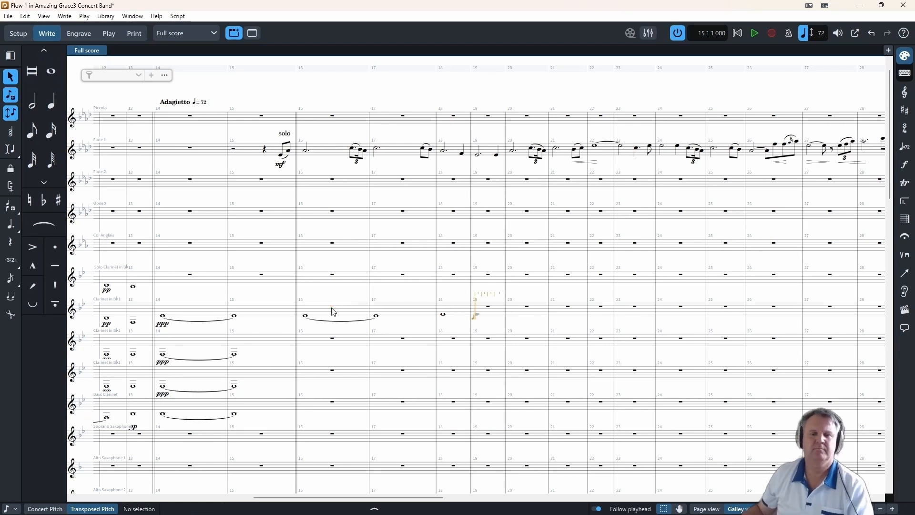
{"action": "key", "text": "7"}
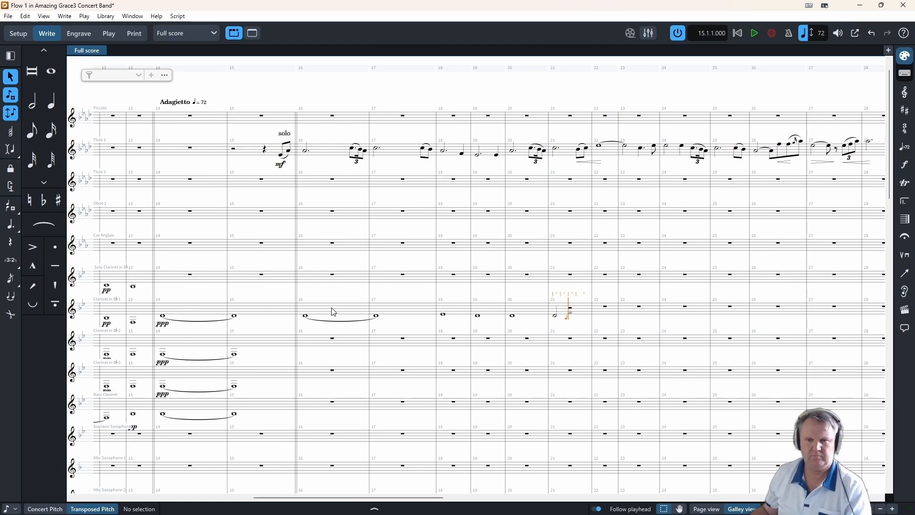
{"action": "key", "text": "f"}
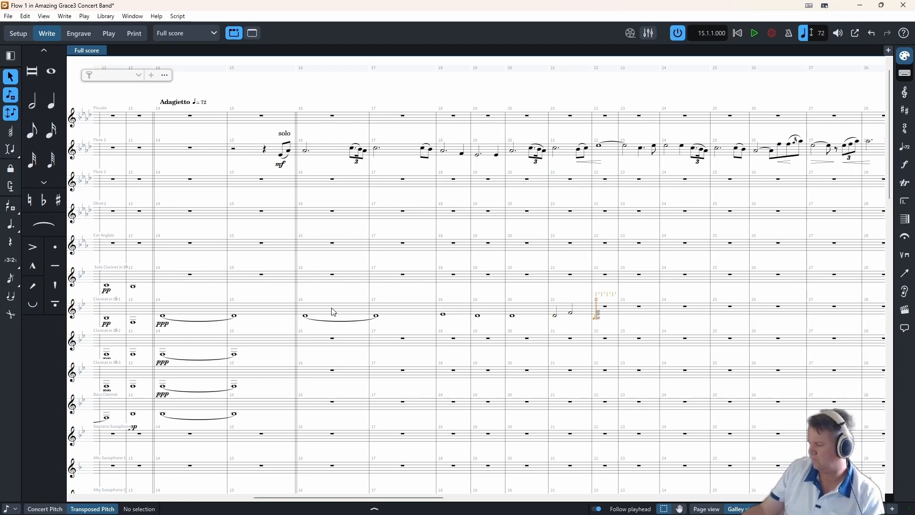
- Extend note input to Clarinets 2 and 3 and enter three-part half-note chords in bars 22 and 23, topped by G, A, G, F
{"action": "key", "text": "shift+Down"}
{"action": "key", "text": "shift+Down"}
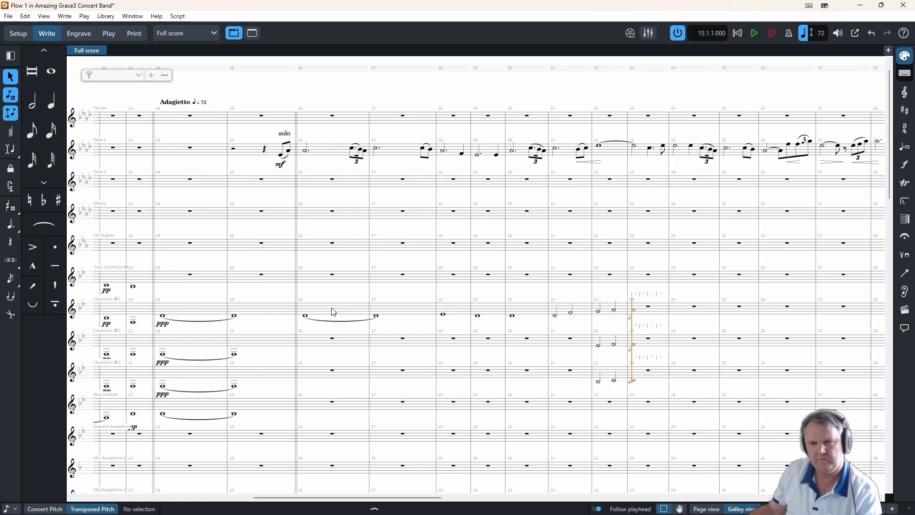
{"action": "key", "text": "Escape"}
- Enter in Clarinet 2 a B♭ tied across bars 16–19, a whole-note B♭ in bar 20, and half notes B♭ and D in bar 21
{"action": "left_click", "coordinate": [333, 339]}
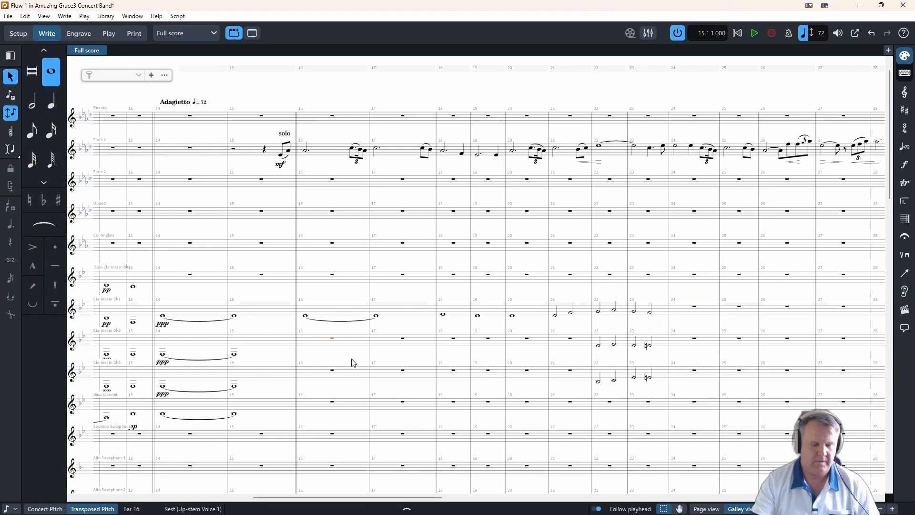
{"action": "key", "text": "shift+n"}
{"action": "key", "text": "8"}
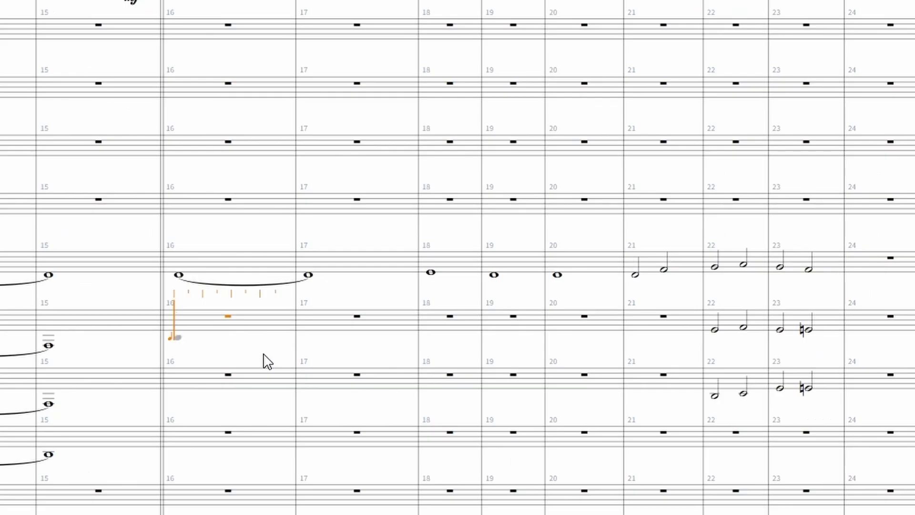
{"action": "key", "text": "b"}
{"action": "key", "text": "t"}
{"action": "key", "text": "t"}
{"action": "key", "text": "t"}
{"action": "key", "text": "b"}
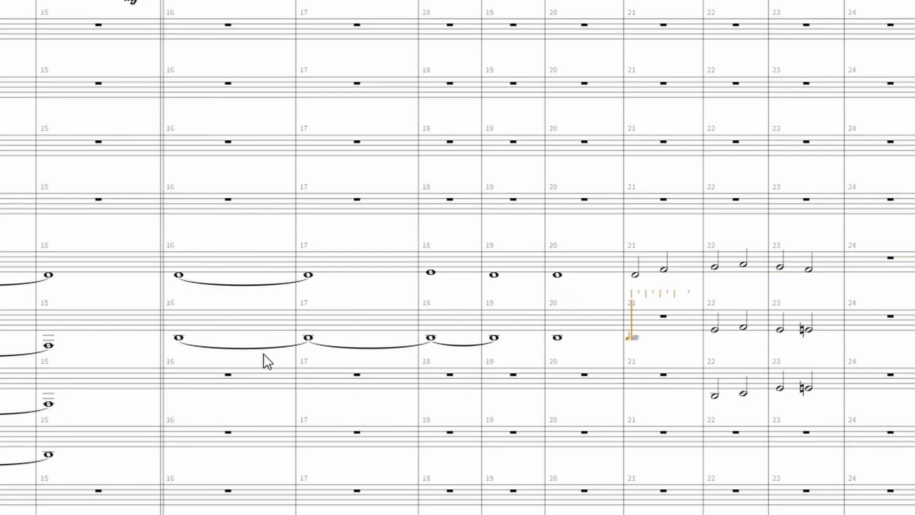
{"action": "key", "text": "7"}
{"action": "key", "text": "b"}
{"action": "key", "text": "c"}
{"action": "key", "text": "Escape"}
- Enter in Clarinet 3 a low F tied across bars 16–17, whole notes G, F, G in bars 18–20, and half notes G and B♭ in bar 21
{"action": "double_click", "coordinate": [182, 384]}
{"action": "key", "text": "8"}
{"action": "key", "text": "f"}
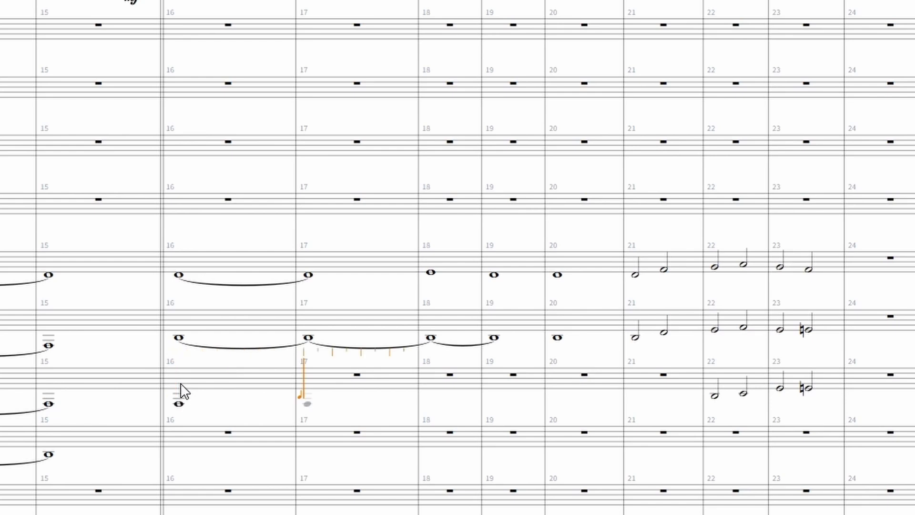
{"action": "key", "text": "t"}
{"action": "key", "text": "g"}
{"action": "key", "text": "f"}
{"action": "key", "text": "g"}
{"action": "key", "text": "7"}
{"action": "key", "text": "g"}
{"action": "key", "text": "b"}
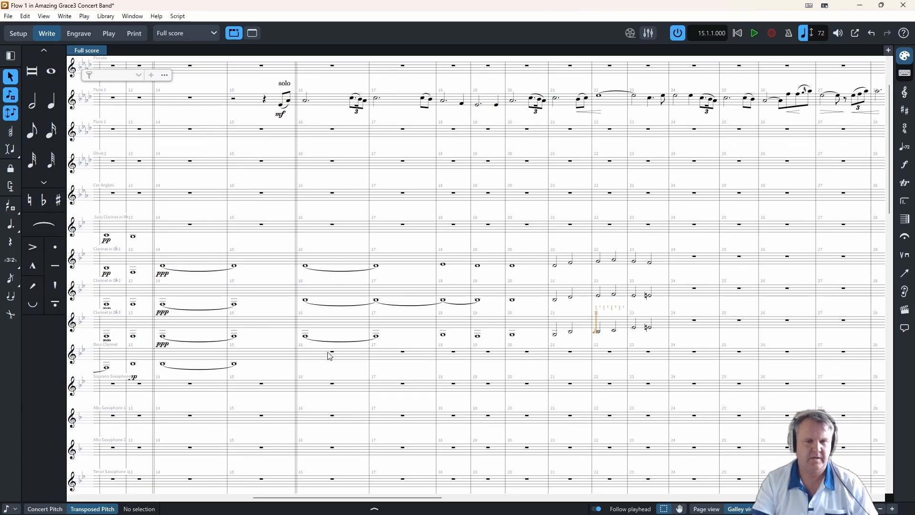
- Enter in Bass Clarinet B♭ tied across bars 16–17 and 18–19, a whole-note G in bar 20, and a half-note G in bar 21
{"action": "left_click", "coordinate": [332, 352]}
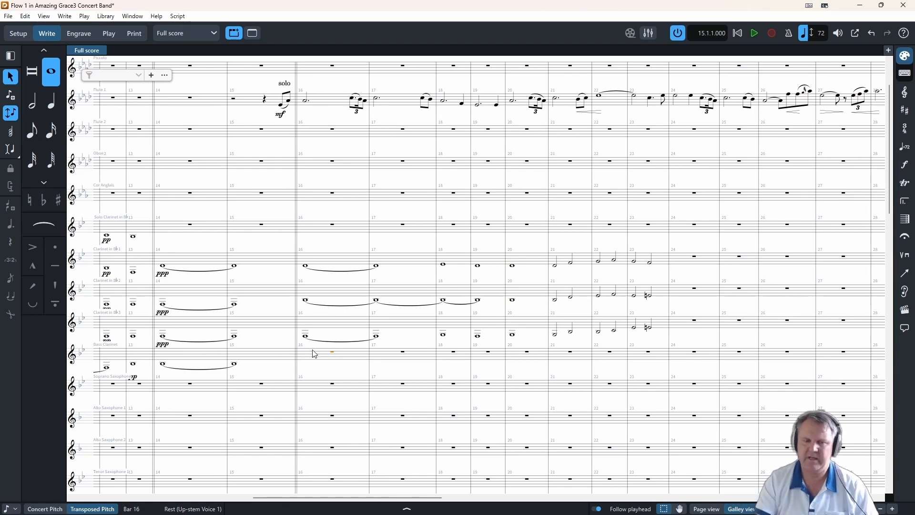
{"action": "scroll", "coordinate": [409, 346], "scroll_direction": "down", "scroll_amount": 12}
{"action": "scroll", "coordinate": [409, 346], "scroll_direction": "up", "scroll_amount": 10}
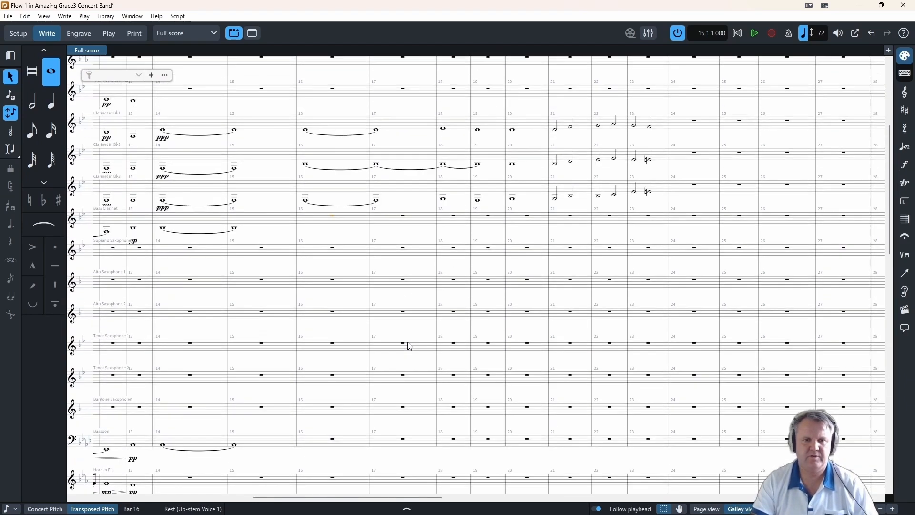
{"action": "double_click", "coordinate": [333, 216]}
{"action": "key", "text": "b"}
{"action": "key", "text": "t"}
{"action": "key", "text": "b"}
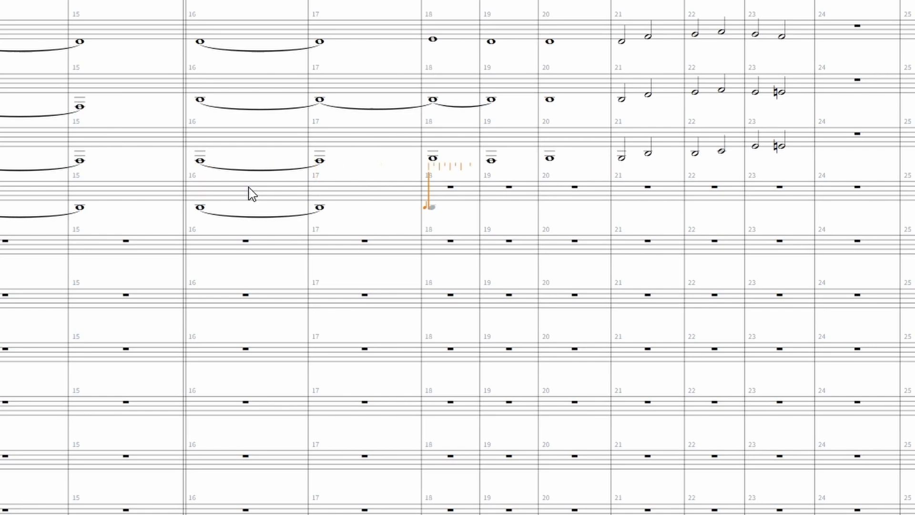
{"action": "key", "text": "b"}
{"action": "key", "text": "t"}
{"action": "key", "text": "8"}
{"action": "key", "text": "g"}
{"action": "key", "text": "8"}
{"action": "key", "text": "7"}
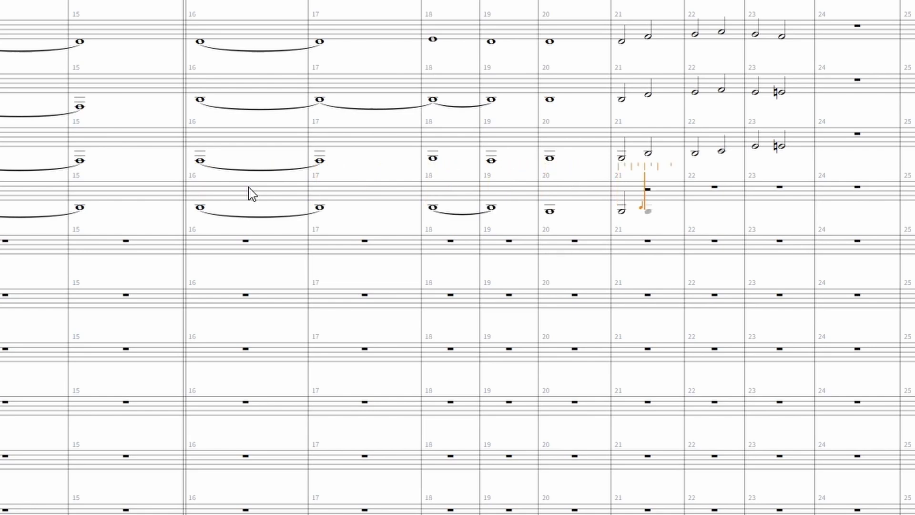
- Lengthen the Bass Clarinet's bar 21 G to a whole note and enter a low F tied across bars 22–23
{"action": "key", "text": "Left"}
{"action": "key", "text": "Left"}
{"action": "key", "text": "Left"}
{"action": "key", "text": "Left"}
{"action": "key", "text": "8"}
{"action": "key", "text": "f"}
{"action": "key", "text": "f"}
{"action": "key", "text": "Left"}
{"action": "key", "text": "Left"}
{"action": "key", "text": "Left"}
{"action": "key", "text": "Left"}
{"action": "key", "text": "Left"}
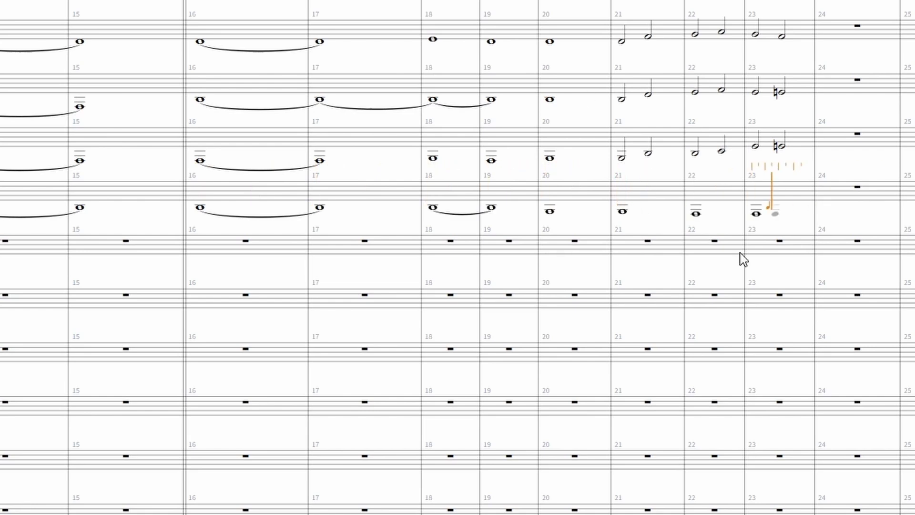
{"action": "key", "text": "Escape"}
{"action": "left_click", "coordinate": [695, 214]}
{"action": "key", "text": "t"}
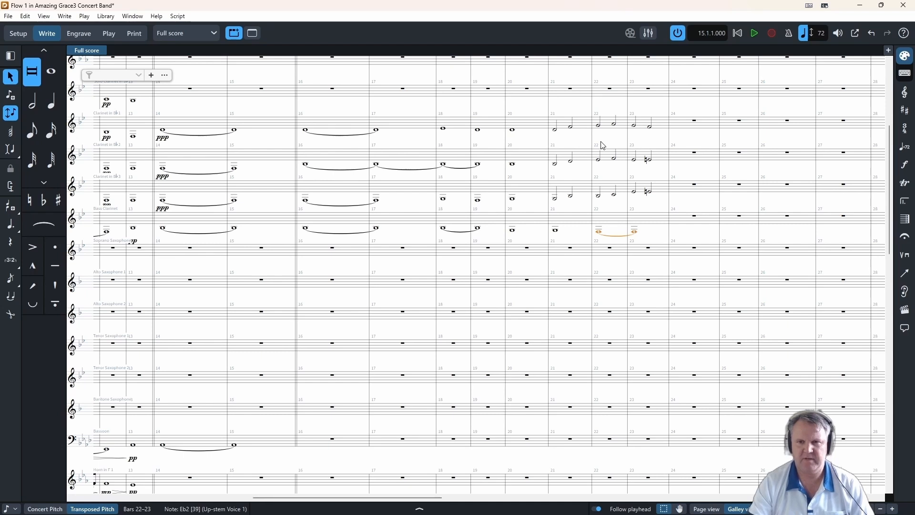
- Slur each half-note pair in bars 21, 22 and 23 of Clarinets 1, 2 and 3
{"action": "left_click", "coordinate": [555, 130]}
{"action": "left_click", "coordinate": [572, 200], "text": "shift"}
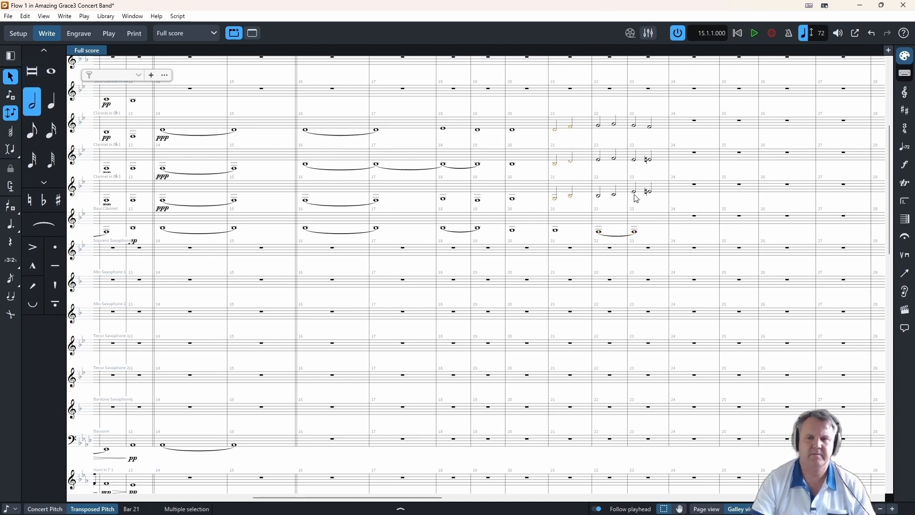
{"action": "key", "text": "s"}
{"action": "left_click", "coordinate": [598, 126]}
{"action": "left_click", "coordinate": [597, 195], "text": "shift"}
{"action": "key", "text": "s"}
{"action": "left_click", "coordinate": [634, 126]}
{"action": "left_click", "coordinate": [634, 192], "text": "shift"}
{"action": "key", "text": "s"}
- Add a crescendo hairpin in bar 22 and a diminuendo hairpin in bar 23 to Clarinets 1, 2 and 3
{"action": "left_click", "coordinate": [599, 126]}
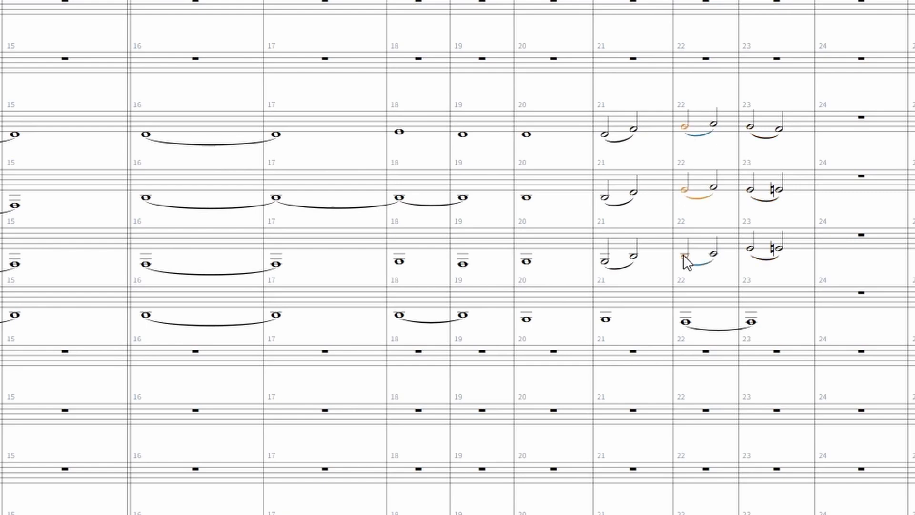
{"action": "key", "text": "shift+comma"}
{"action": "left_click", "coordinate": [751, 126]}
{"action": "left_click", "coordinate": [751, 249], "text": "shift"}
{"action": "key", "text": "shift+period"}
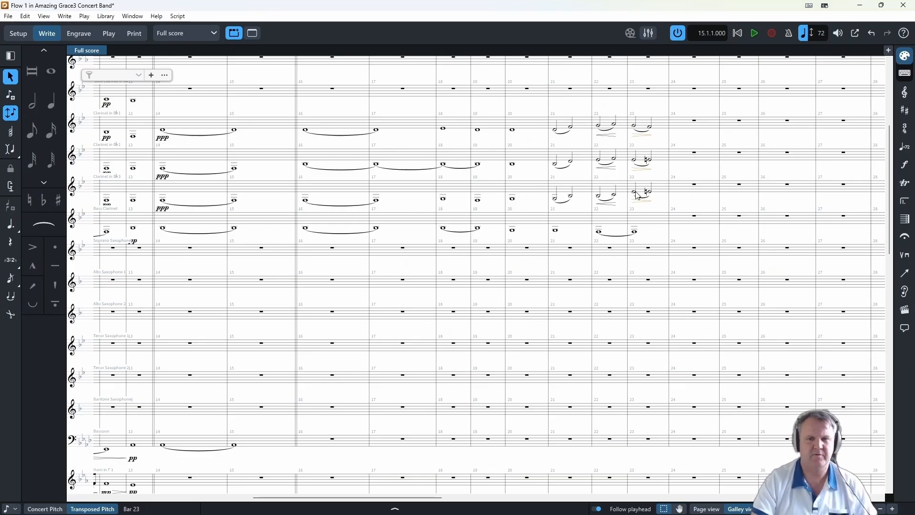
{"action": "key", "text": "Escape"}
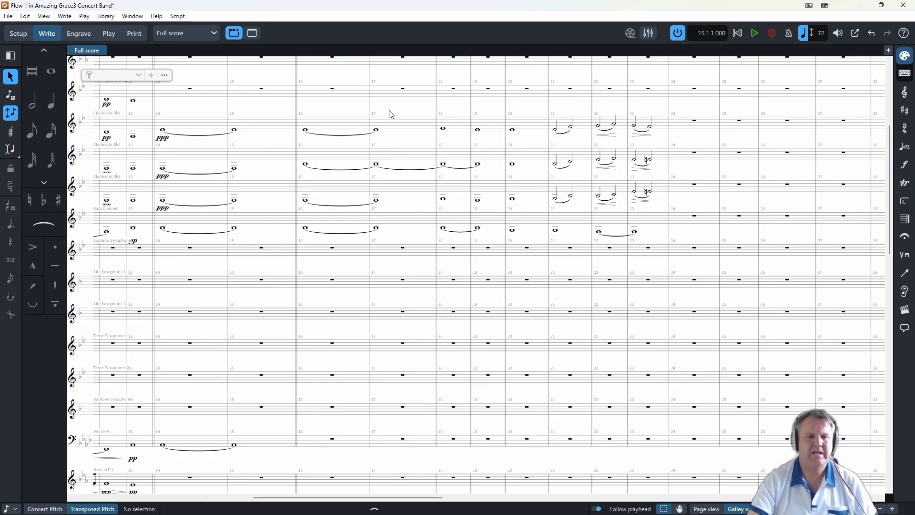
- Play the score from Clarinet 1's bar 16 through bar 23 to hear the new accompaniment
{"action": "left_click", "coordinate": [305, 132]}
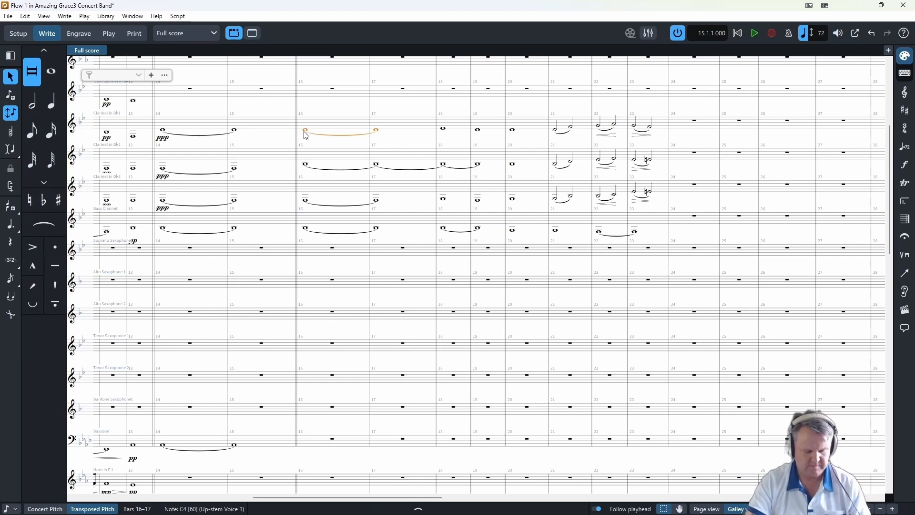
{"action": "key", "text": "space"}
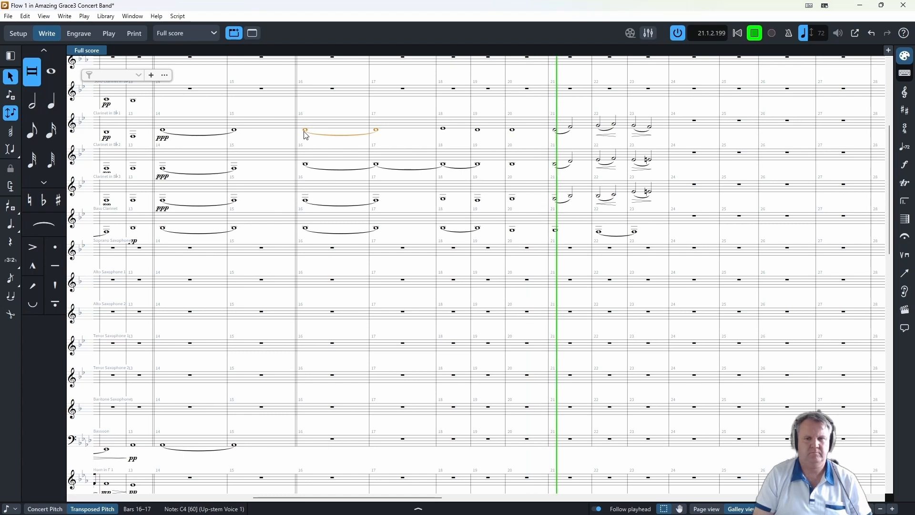
{"action": "left_click", "coordinate": [754, 37]}
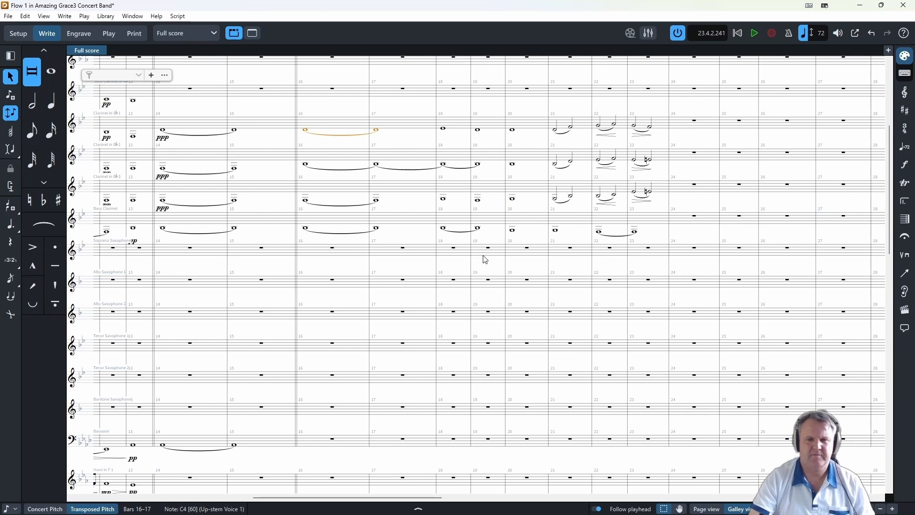
- Lower the second half note of bar 23 to C in Clarinet 2 and to A in Clarinet 3
{"action": "left_click", "coordinate": [651, 164]}
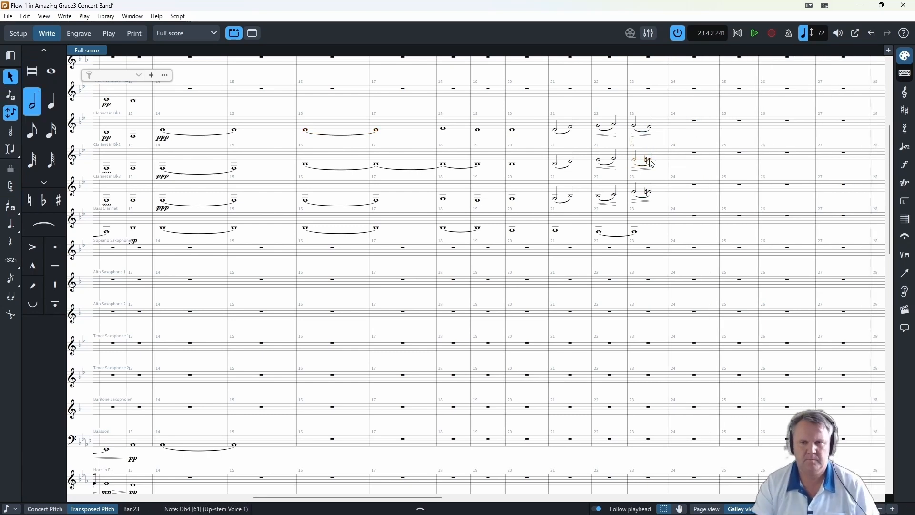
{"action": "left_click", "coordinate": [650, 161]}
{"action": "key", "text": "alt+Down"}
{"action": "key", "text": "alt+Down"}
{"action": "left_click", "coordinate": [649, 191]}
{"action": "key", "text": "alt+Down"}
{"action": "key", "text": "alt+Down"}
{"action": "key", "text": "alt+Down"}
{"action": "key", "text": "alt+Down"}
- Scrub playback over bars 22–23 and bars 18 to 20 to audition the clarinet harmonies
{"action": "key", "text": "space"}
{"action": "left_click", "coordinate": [600, 108]}
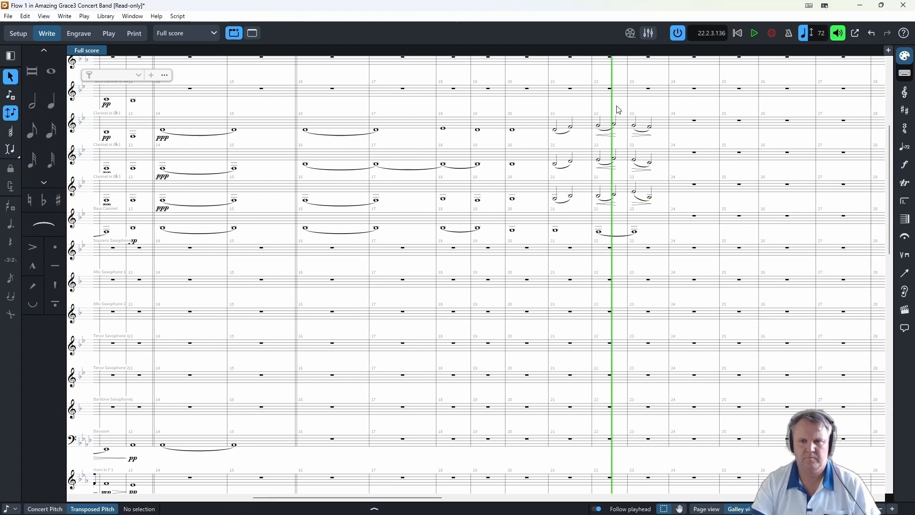
{"action": "left_click", "coordinate": [642, 110]}
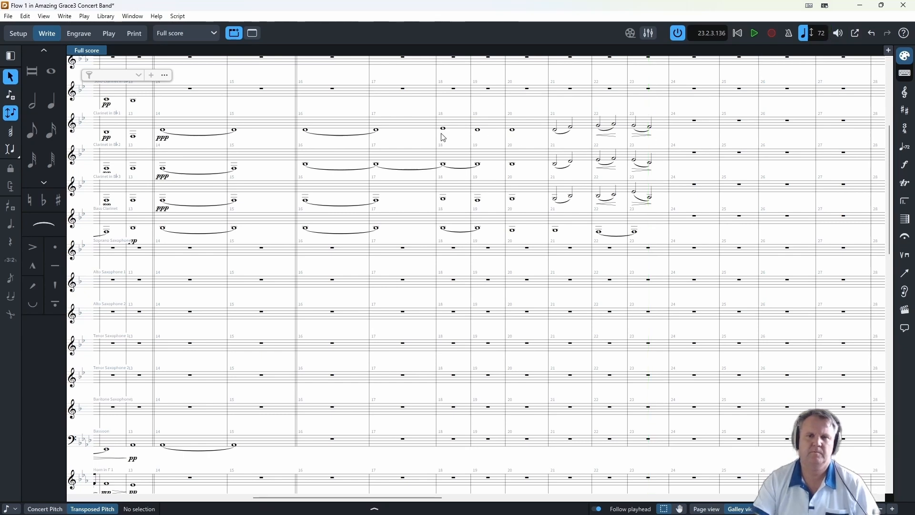
{"action": "left_click", "coordinate": [446, 115]}
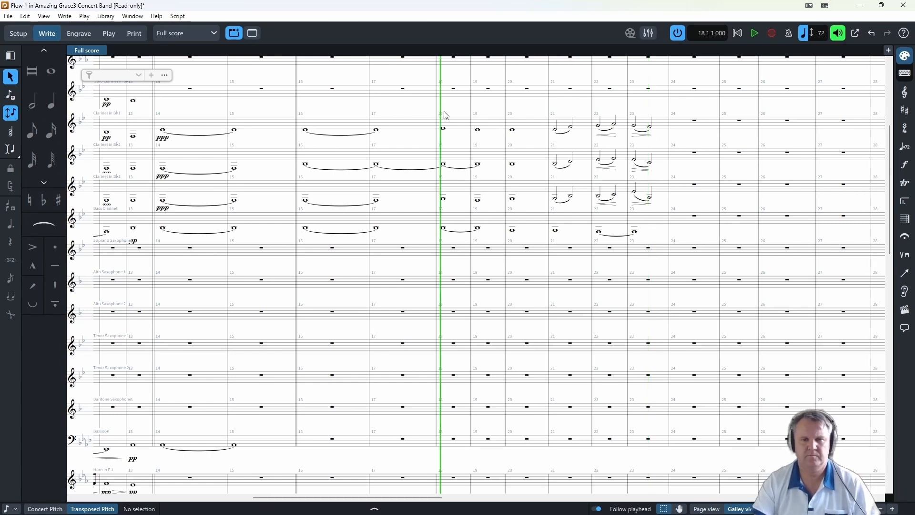
{"action": "left_click", "coordinate": [478, 116]}
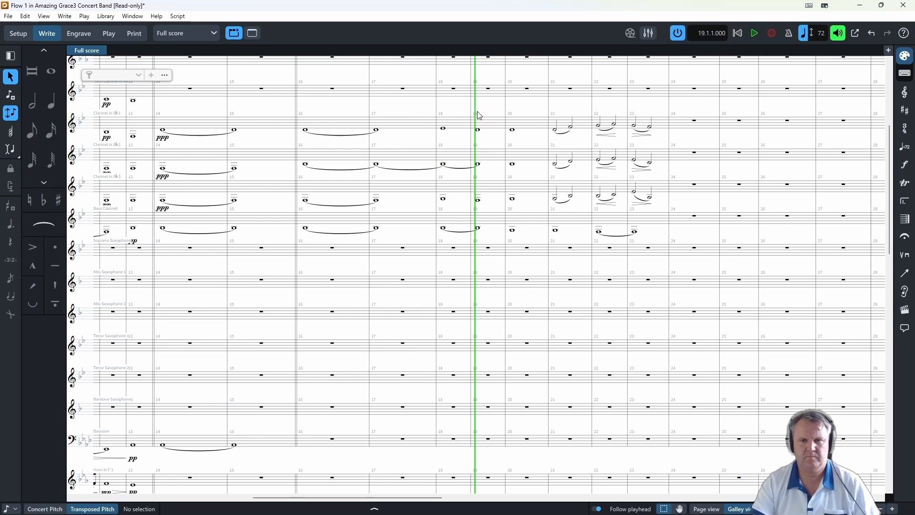
{"action": "left_click", "coordinate": [515, 114]}
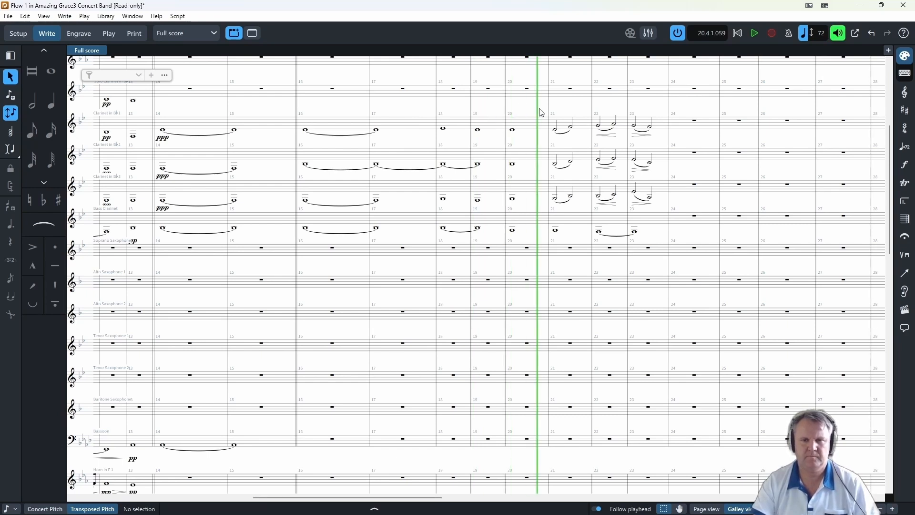
- Re-enter bar 21 of the Bass Clarinet as a two-note whole-note chord
{"action": "left_click", "coordinate": [558, 113]}
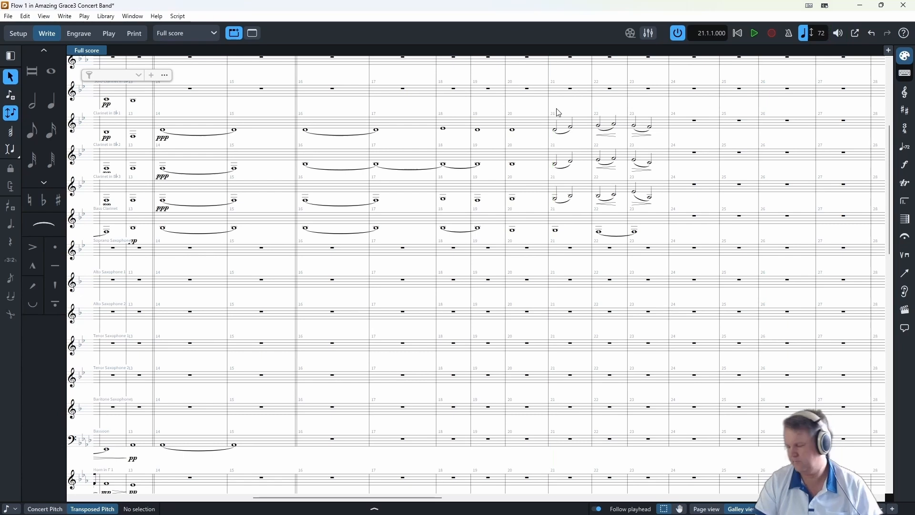
{"action": "left_click", "coordinate": [556, 232]}
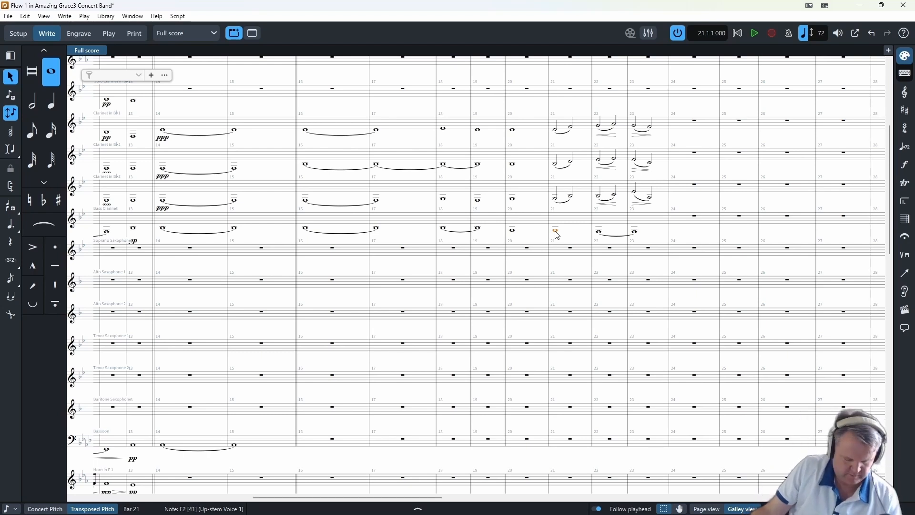
{"action": "key", "text": "shift+n"}
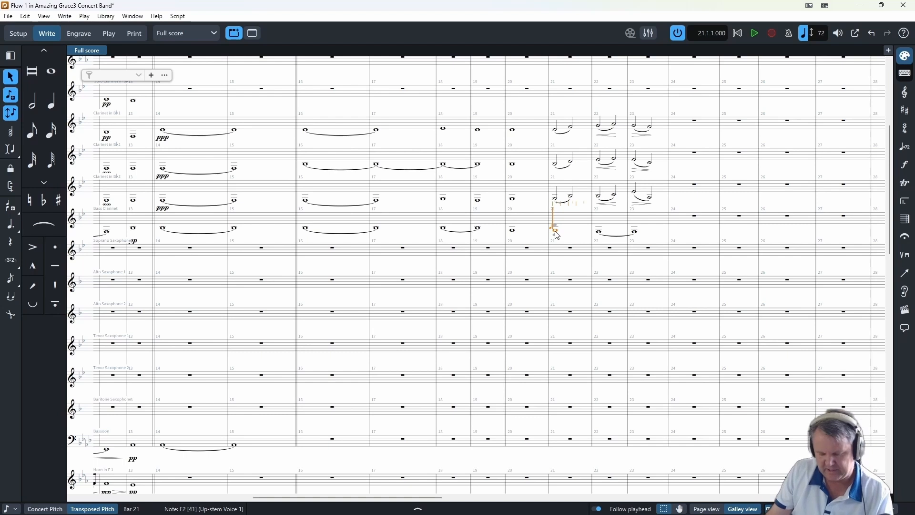
{"action": "key", "text": "8"}
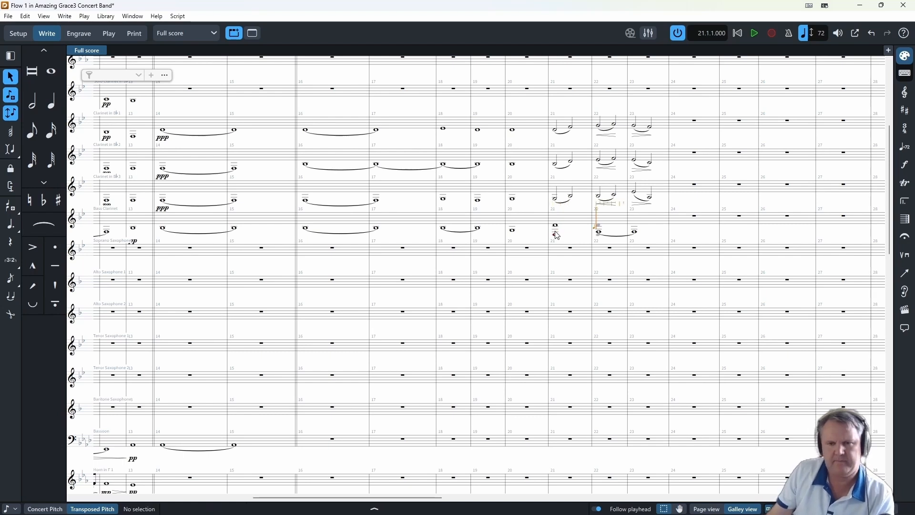
- Audition bars 20 and 21 of the clarinet parts with the new Bass Clarinet chord
{"action": "key", "text": "space"}
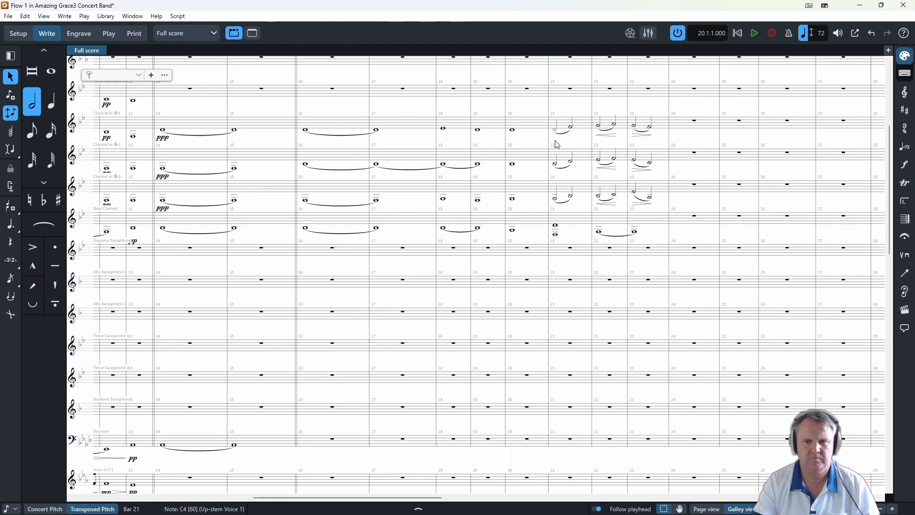
{"action": "key", "text": "space"}
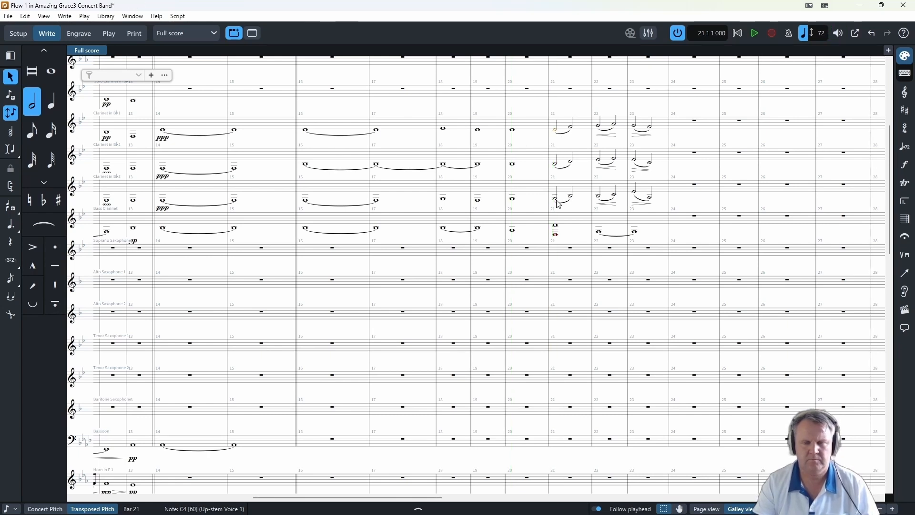
{"action": "key", "text": "space"}
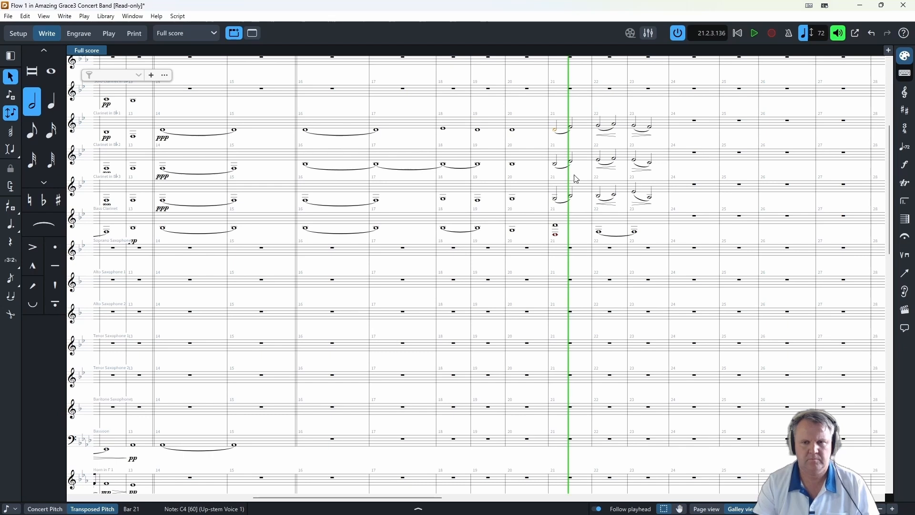
{"action": "key", "text": "space"}
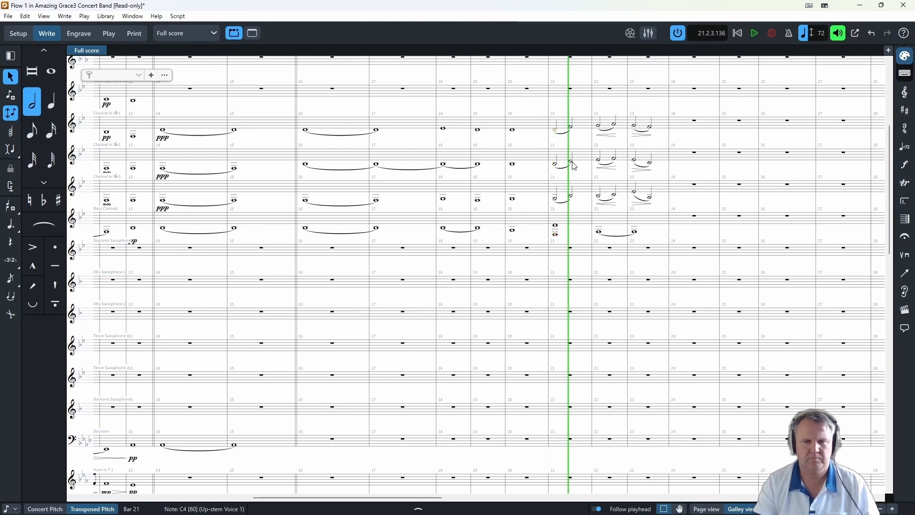
- Lower Clarinet 3's first half note in bar 21 to sounding Eb3 and audition the clarinets up to bar 23
{"action": "left_click", "coordinate": [556, 199]}
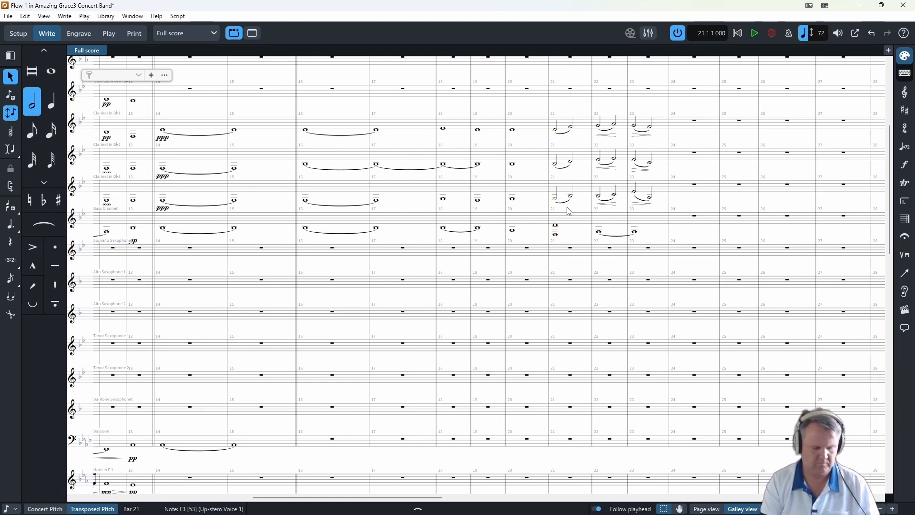
{"action": "key", "text": "alt+Down"}
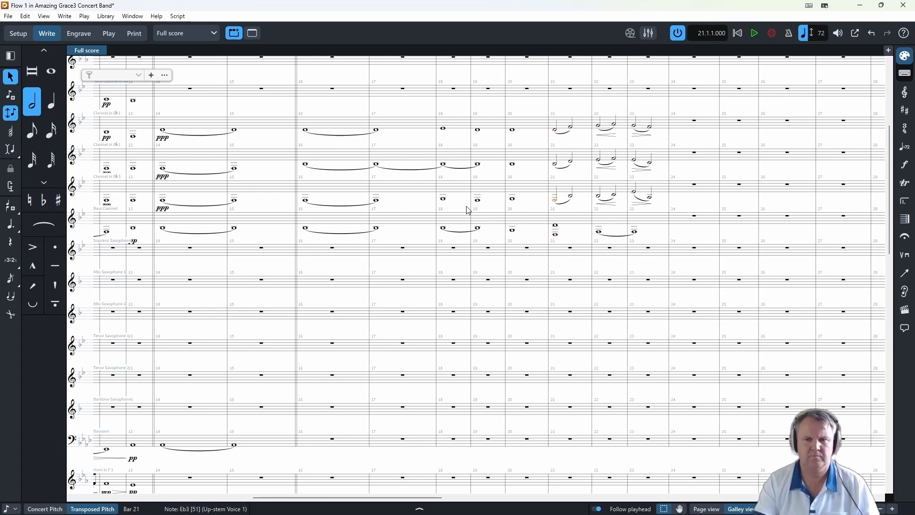
{"action": "key", "text": "space"}
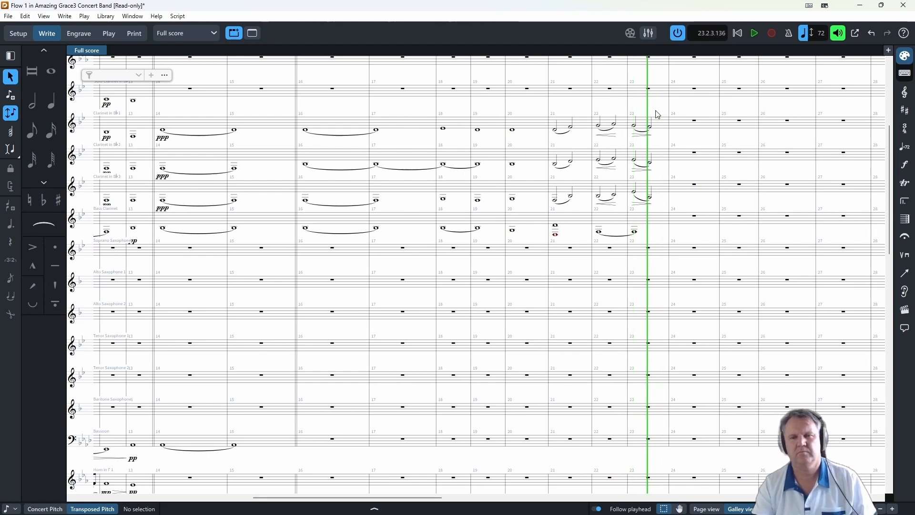
{"action": "key", "text": "space"}
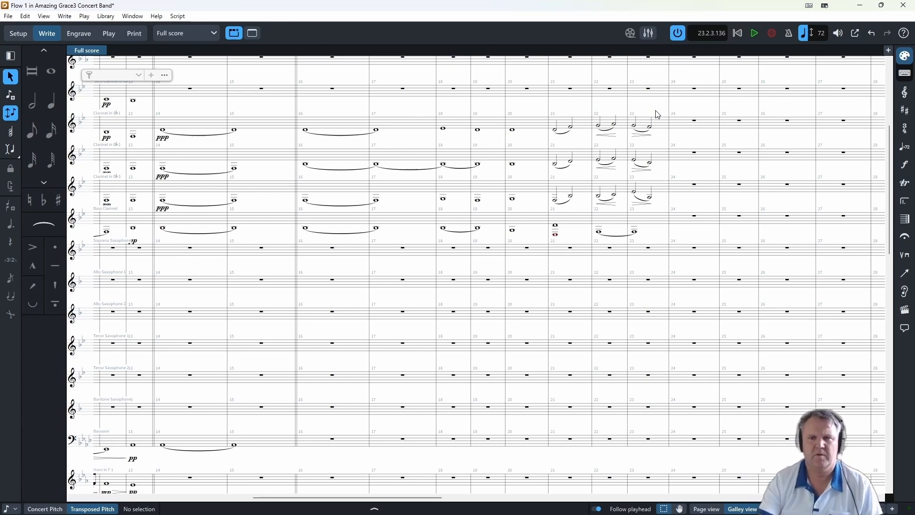
- Replace both half-note chords of bar 23 across Clarinets 1, 2 and 3 with new pitches
{"action": "left_click", "coordinate": [635, 132]}
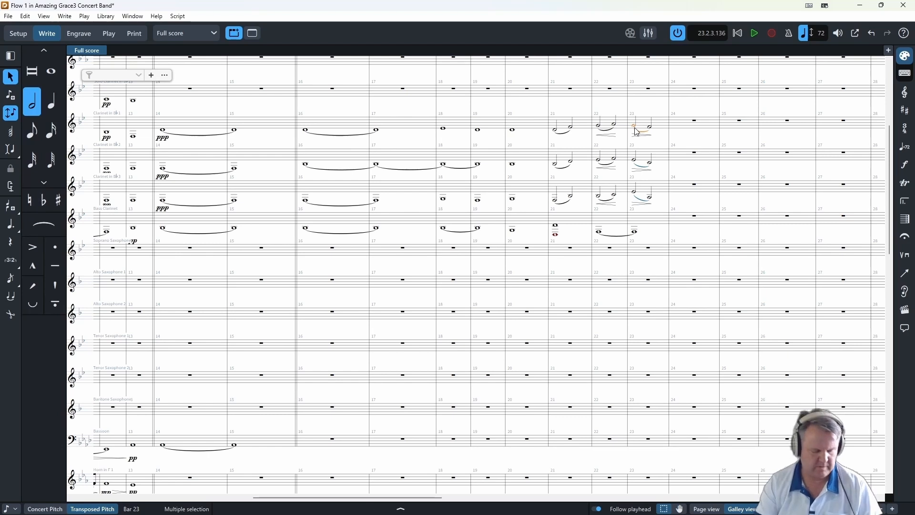
{"action": "key", "text": "shift+n"}
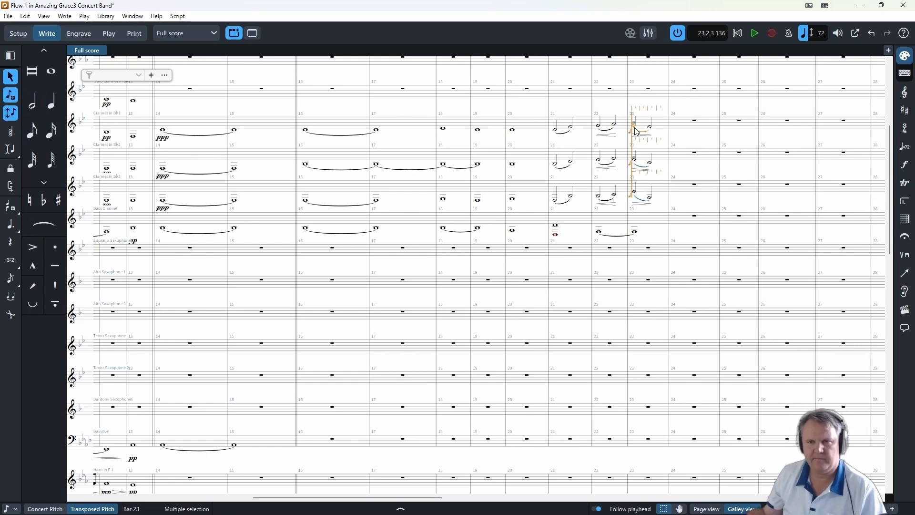
{"action": "key", "text": "7"}
{"action": "left_click", "coordinate": [652, 129]}
{"action": "key", "text": "shift+n"}
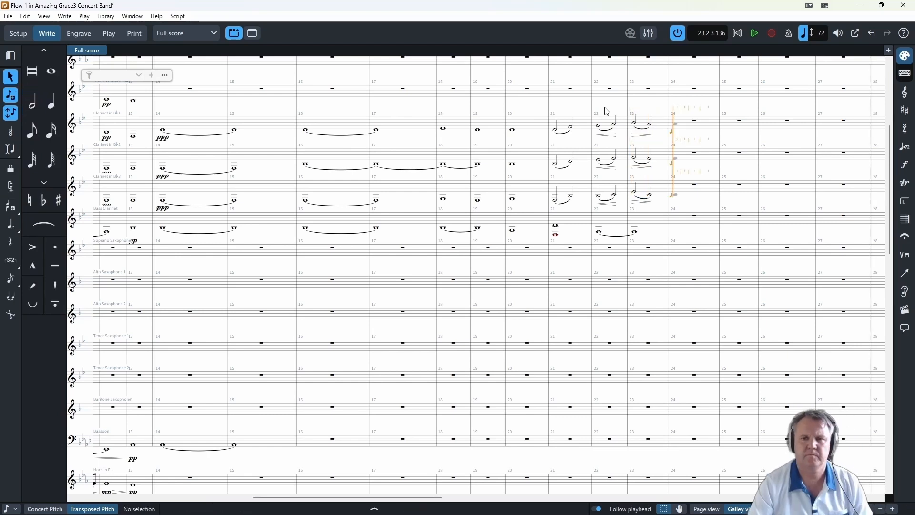
- Play the score from Clarinet 1's bar 14 to bar 18 and stop playback
{"action": "key", "text": "ctrl+space"}
{"action": "left_click", "coordinate": [162, 130]}
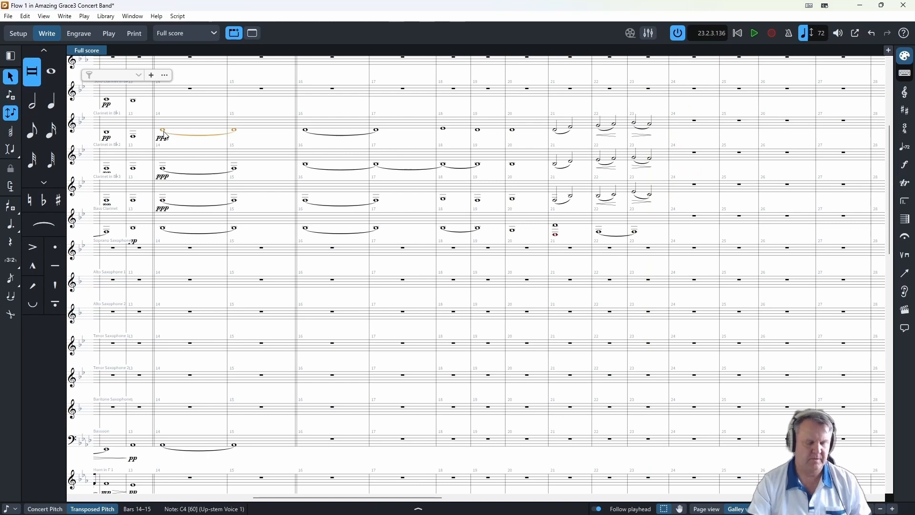
{"action": "key", "text": "p"}
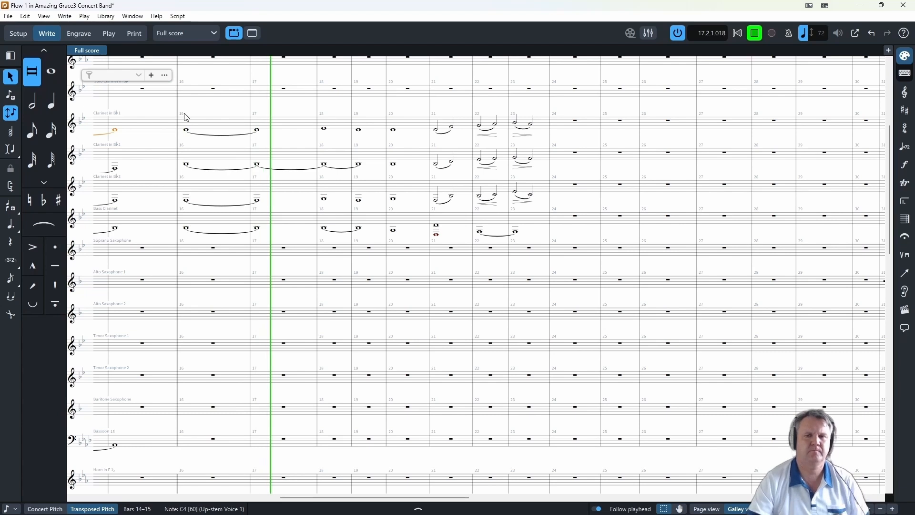
{"action": "left_click", "coordinate": [756, 34]}
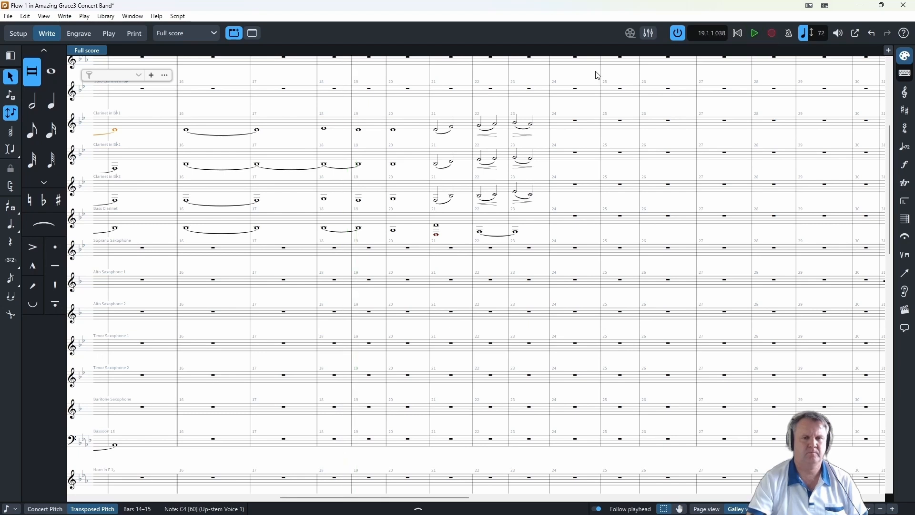
- Add a slur starting on Clarinet 1's whole note in bar 18
{"action": "left_click", "coordinate": [325, 129]}
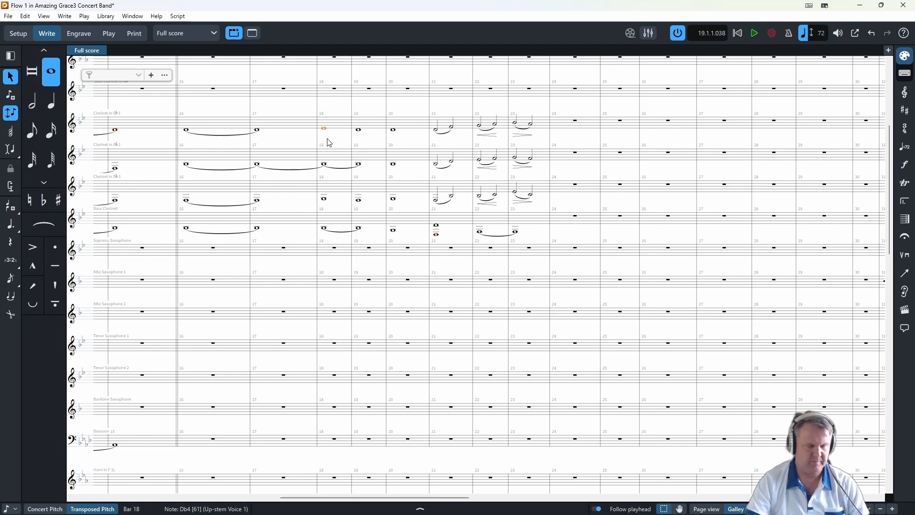
{"action": "key", "text": "Escape"}
- Continue the Vibraphone's running eighth-note pattern through bars 18 and 19, playing it back to check
{"action": "scroll", "coordinate": [370, 206], "scroll_direction": "down", "scroll_amount": 15}
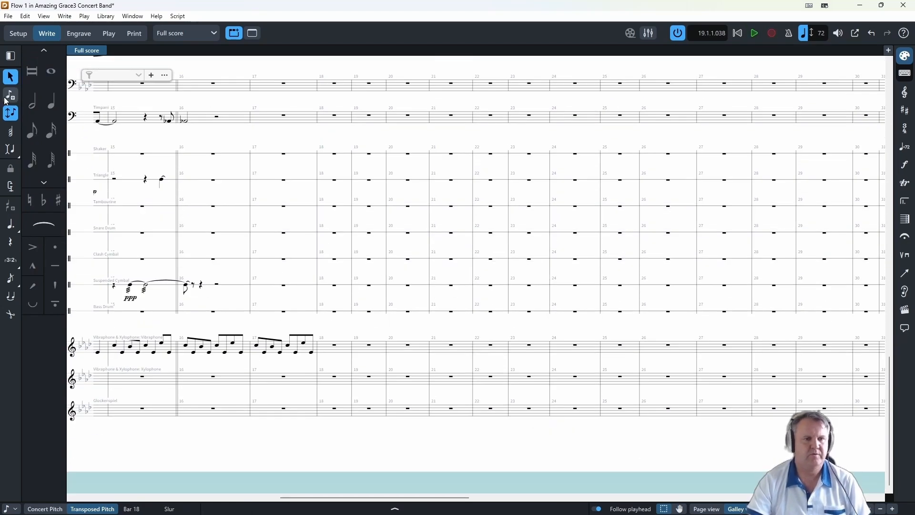
{"action": "left_click", "coordinate": [334, 345]}
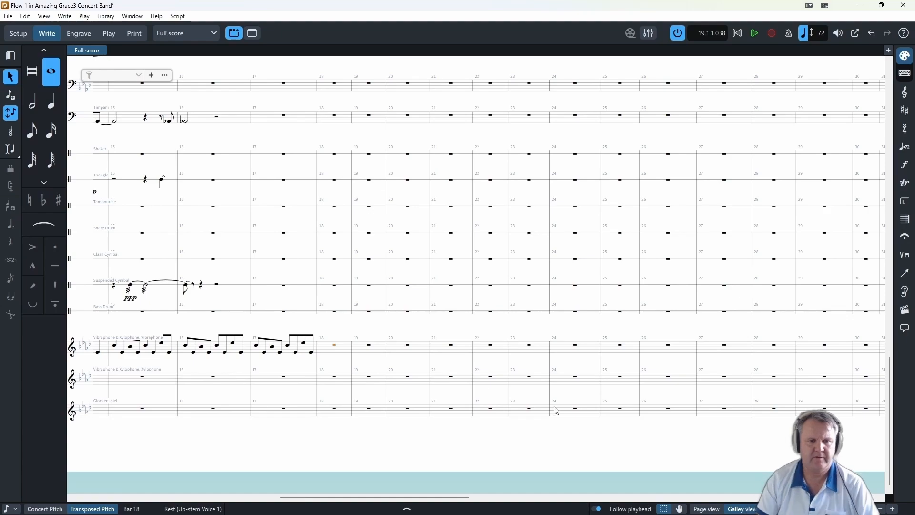
{"action": "key", "text": "shift+n"}
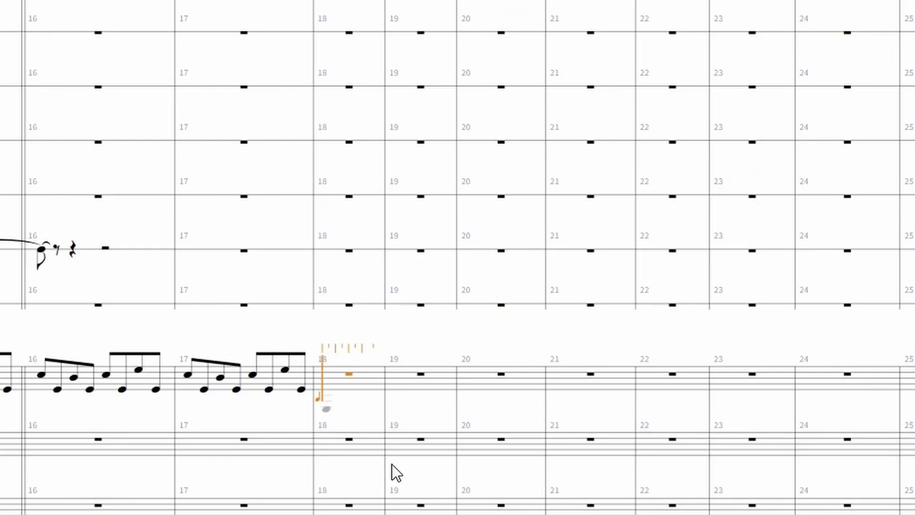
{"action": "key", "text": "5"}
{"action": "key", "text": "5"}
{"action": "key", "text": "5"}
{"action": "key", "text": "5"}
{"action": "key", "text": "5"}
{"action": "key", "text": "5"}
{"action": "key", "text": "5"}
{"action": "key", "text": "5"}
{"action": "key", "text": "5"}
{"action": "key", "text": "5"}
{"action": "key", "text": "5"}
{"action": "key", "text": "5"}
{"action": "key", "text": "5"}
{"action": "key", "text": "5"}
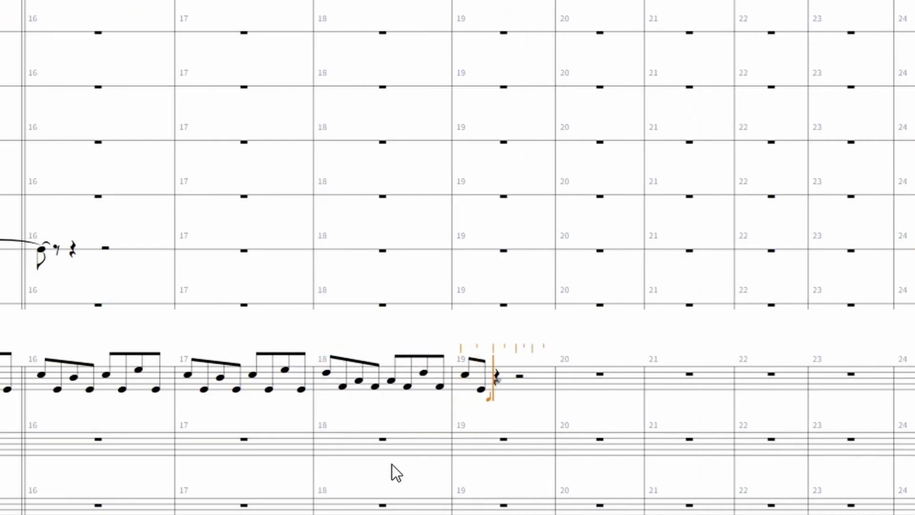
{"action": "key", "text": "5"}
{"action": "key", "text": "5"}
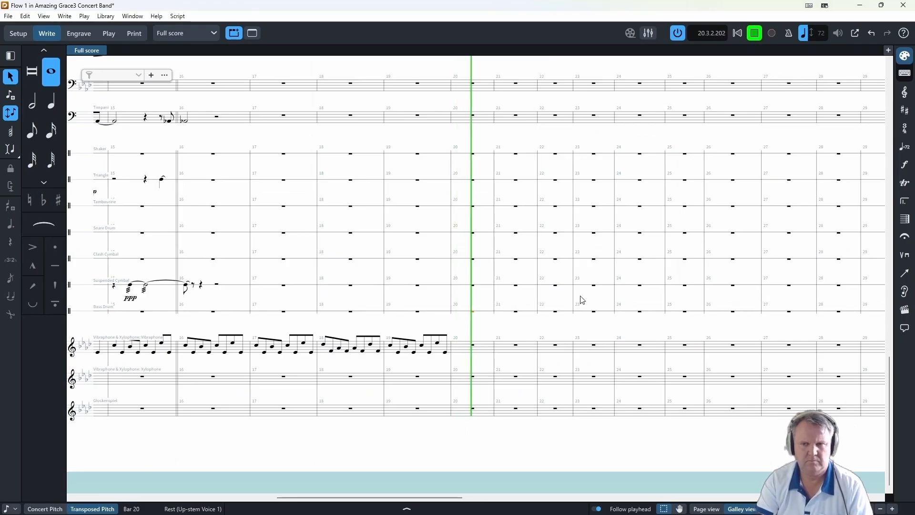
{"action": "left_click", "coordinate": [753, 38]}
- Enter the Vibraphone's eighth-note pattern in bars 20, 21 and the first half of bar 22
{"action": "double_click", "coordinate": [471, 347]}
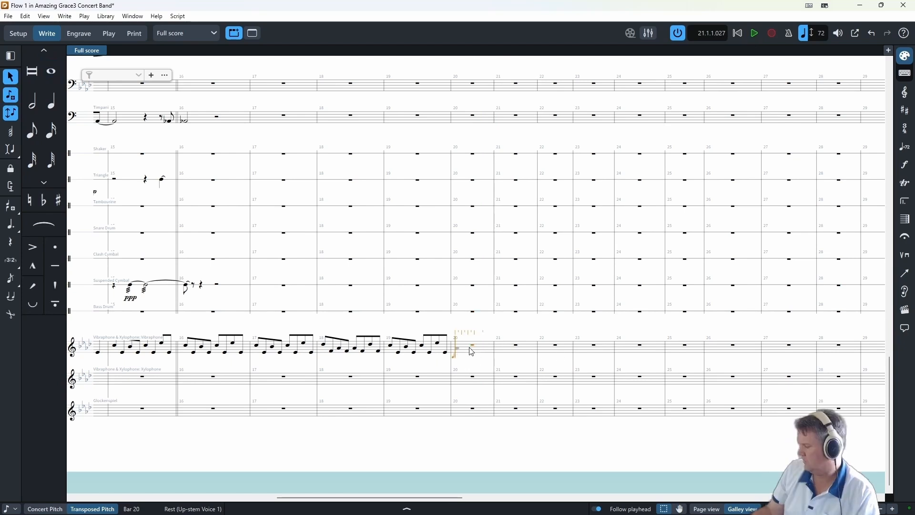
{"action": "key", "text": "5"}
{"action": "key", "text": "5"}
{"action": "key", "text": "5"}
{"action": "key", "text": "5"}
{"action": "key", "text": "5"}
{"action": "key", "text": "5"}
{"action": "key", "text": "5"}
{"action": "key", "text": "5"}
{"action": "key", "text": "c"}
{"action": "key", "text": "e"}
{"action": "key", "text": "b"}
{"action": "key", "text": "e"}
{"action": "key", "text": "c"}
{"action": "key", "text": "e"}
{"action": "key", "text": "c"}
{"action": "key", "text": "e"}
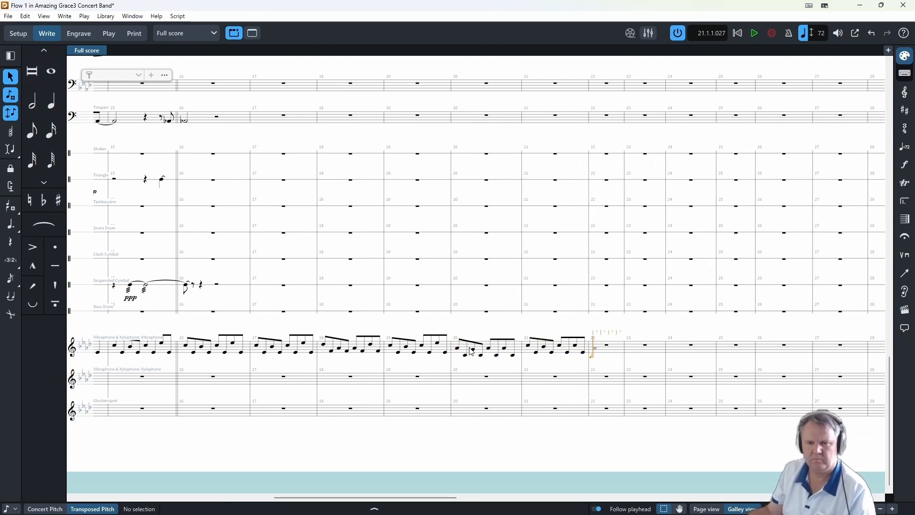
{"action": "key", "text": "c"}
{"action": "key", "text": "e"}
{"action": "key", "text": "b"}
{"action": "key", "text": "e"}
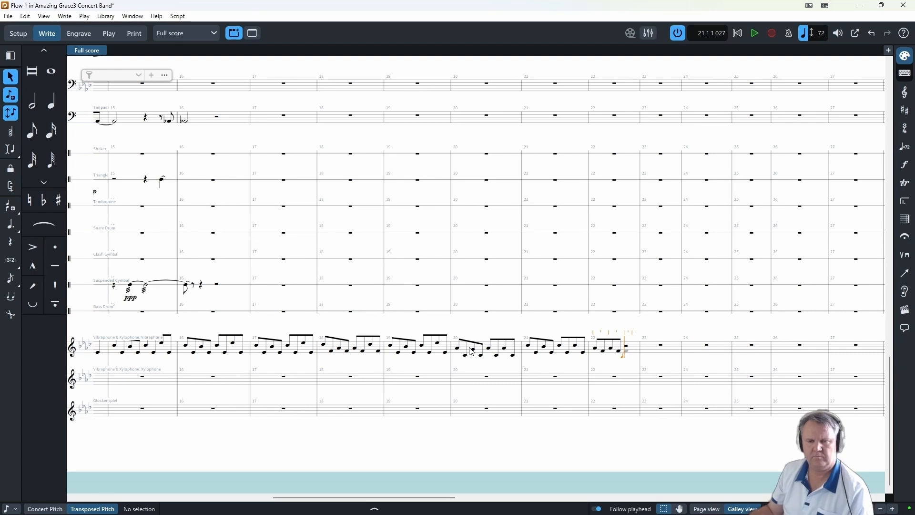
- Complete the Vibraphone's bar 22 and fill bar 23 with running eighth notes
{"action": "left_click", "coordinate": [614, 286]}
{"action": "double_click", "coordinate": [626, 348]}
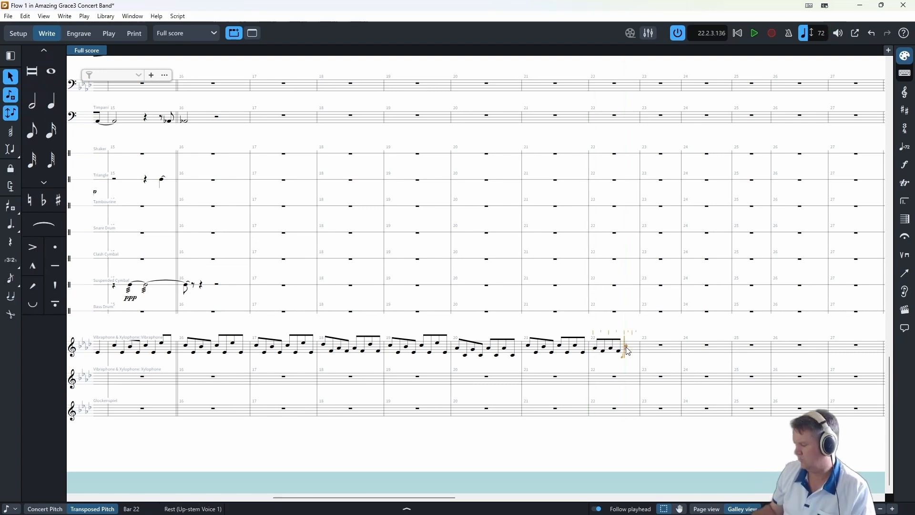
{"action": "key", "text": "g"}
{"action": "key", "text": "g"}
{"action": "key", "text": "b"}
{"action": "key", "text": "g"}
{"action": "key", "text": "a"}
{"action": "key", "text": "f"}
{"action": "key", "text": "a"}
{"action": "key", "text": "f"}
{"action": "key", "text": "b"}
{"action": "key", "text": "g"}
{"action": "key", "text": "b"}
{"action": "key", "text": "e"}
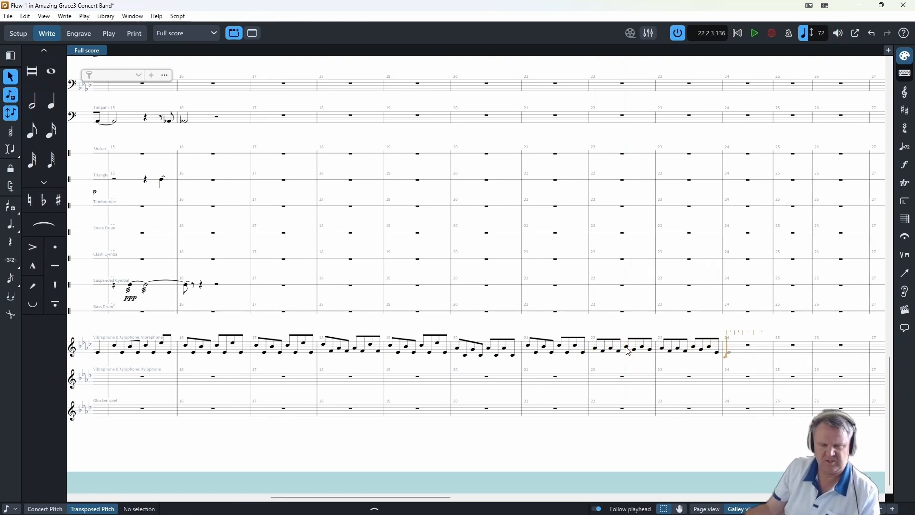
- Enter a grace note before the first note of the Vibraphone's bar 24 and continue the eighth-note pattern through that bar
{"action": "left_click", "coordinate": [11, 278]}
{"action": "key", "text": "e"}
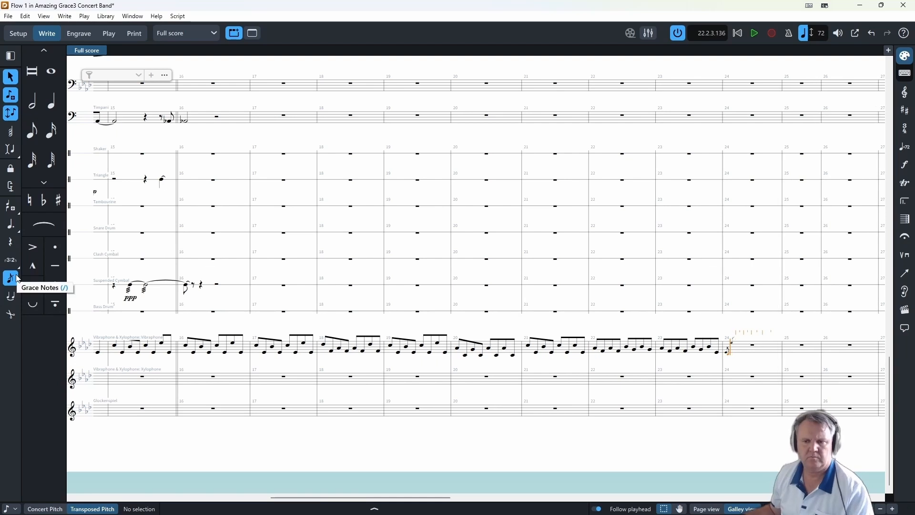
{"action": "key", "text": "5"}
{"action": "key", "text": "5"}
{"action": "key", "text": "5"}
{"action": "key", "text": "5"}
{"action": "key", "text": "5"}
{"action": "key", "text": "5"}
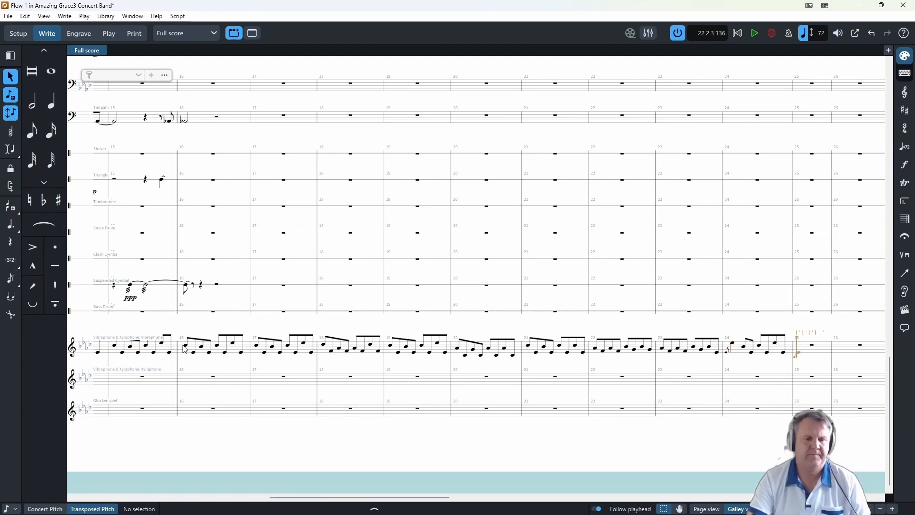
- Play the score from the Vibraphone's first note in bar 16
{"action": "left_click", "coordinate": [184, 346]}
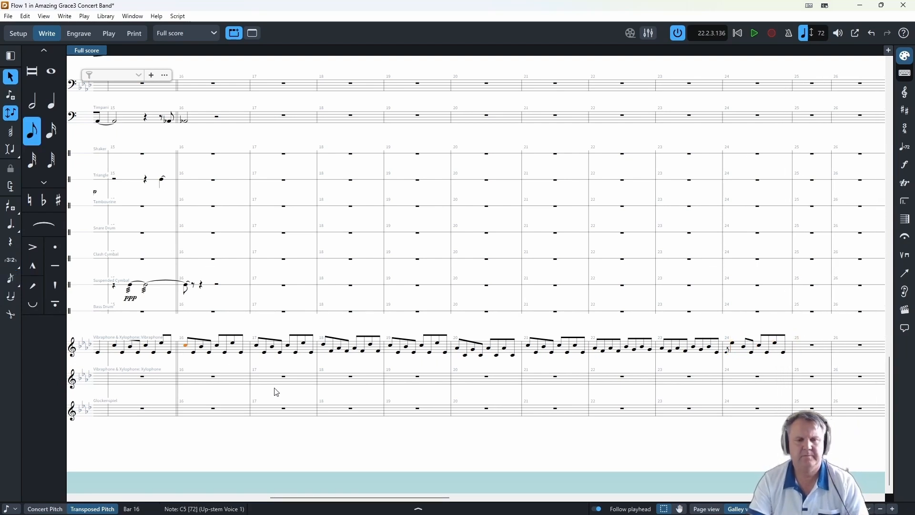
{"action": "key", "text": "p"}
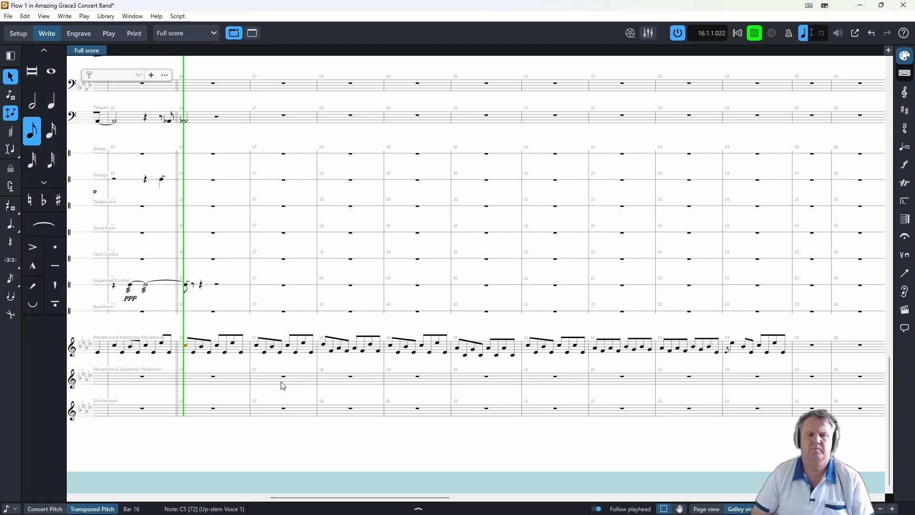
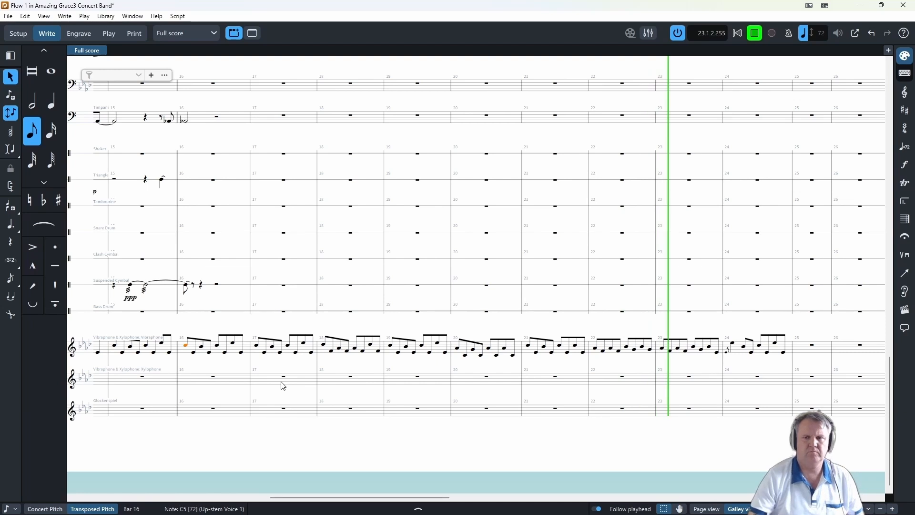
- Stop the playback, clear the selection and save the project
{"action": "left_click", "coordinate": [755, 33]}
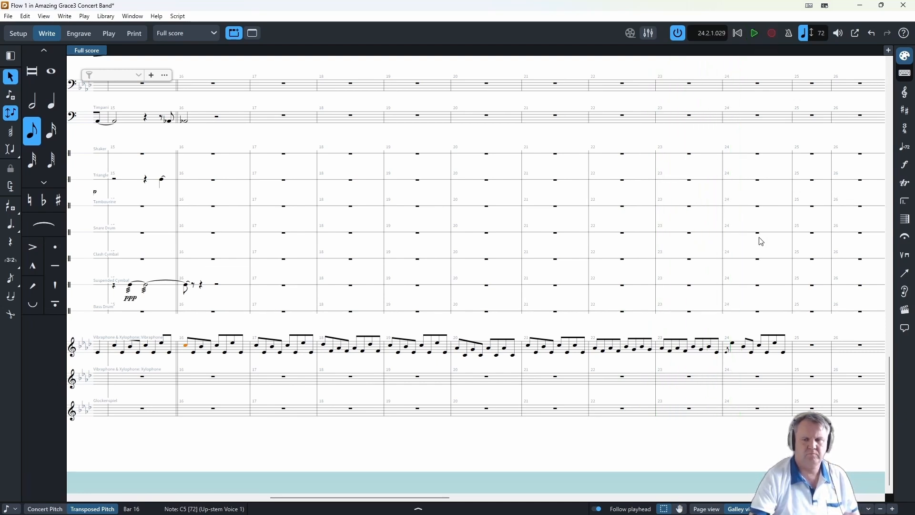
{"action": "key", "text": "Escape"}
{"action": "key", "text": "ctrl+s"}
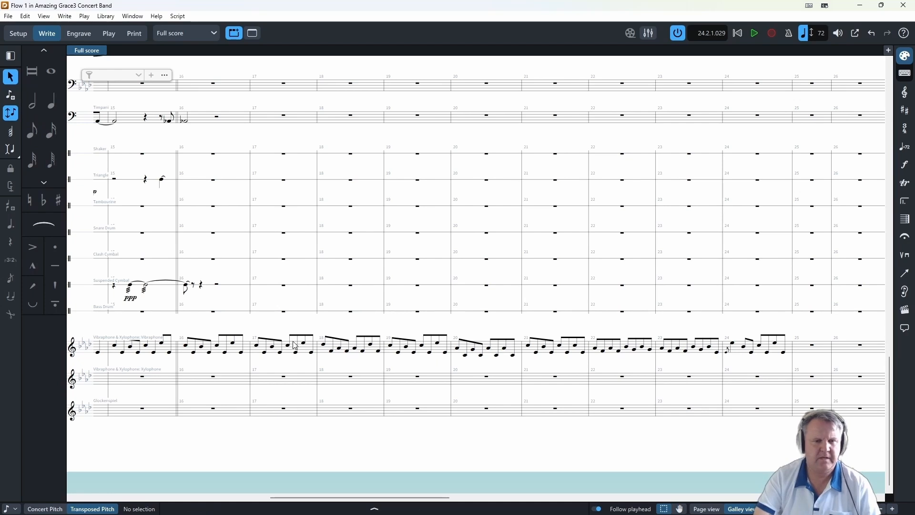
- Enter an A-flat eighth note followed by a dotted quarter note at the start of the Timpani's bar 18
{"action": "left_click", "coordinate": [3, 93]}
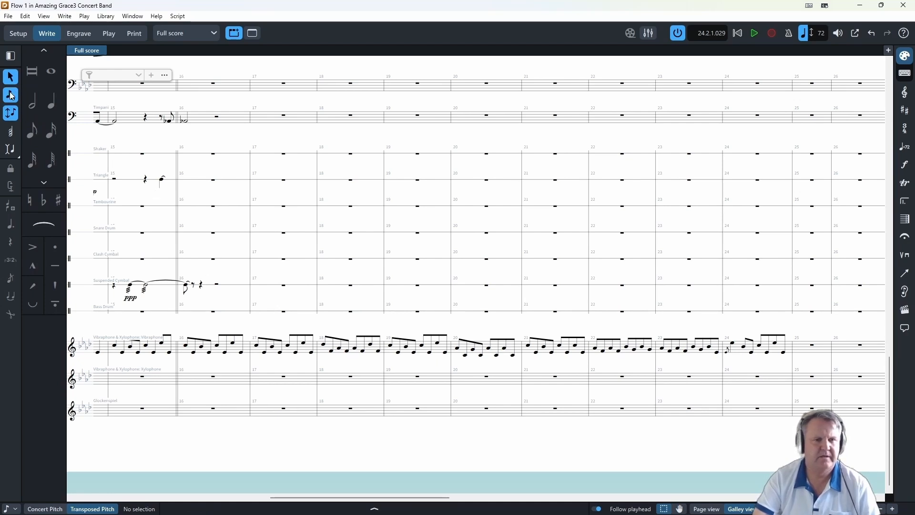
{"action": "scroll", "coordinate": [177, 226], "scroll_direction": "up", "scroll_amount": 3}
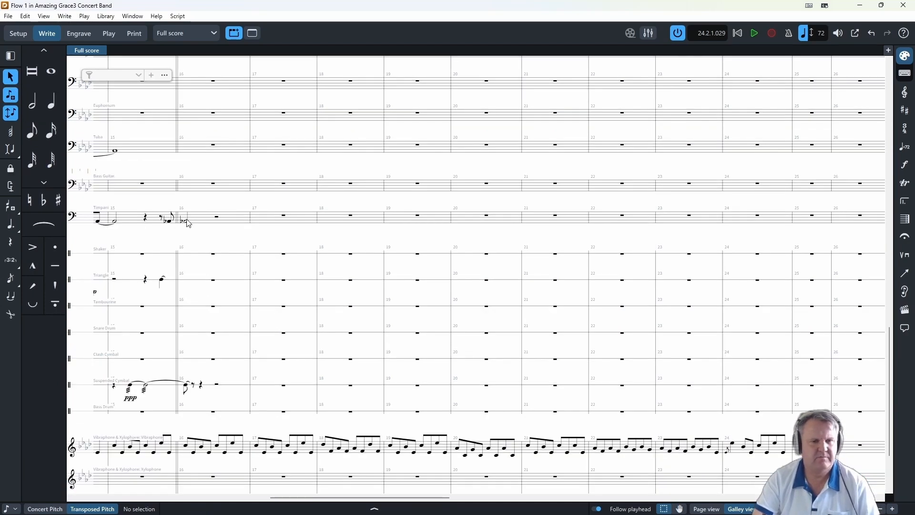
{"action": "left_click", "coordinate": [333, 223]}
{"action": "key", "text": "Return"}
{"action": "key", "text": "a"}
{"action": "key", "text": "Right"}
{"action": "key", "text": "Right"}
{"action": "key", "text": "Right"}
{"action": "key", "text": "Right"}
{"action": "key", "text": "Right"}
{"action": "key", "text": "Right"}
{"action": "key", "text": "Right"}
{"action": "key", "text": "Right"}
{"action": "key", "text": "Right"}
{"action": "key", "text": "Right"}
{"action": "key", "text": "Right"}
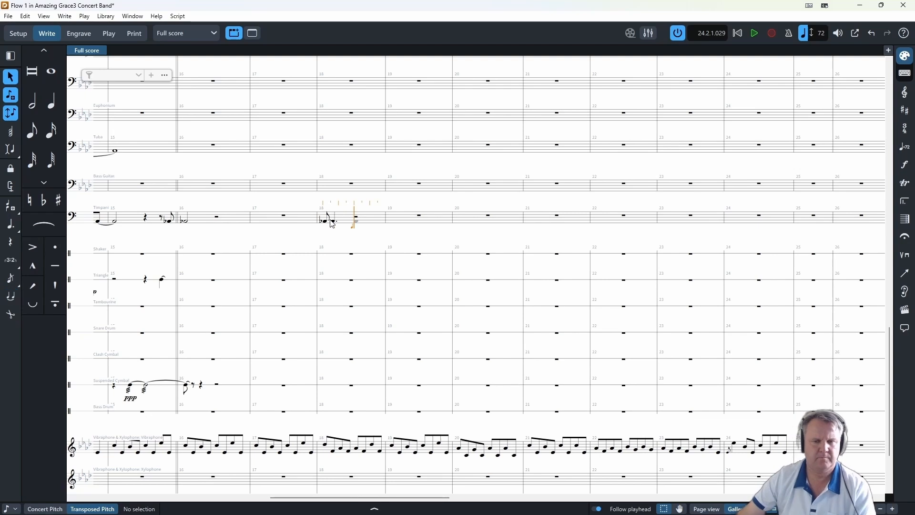
- Enter two A-flat eighths on the Timpani's last beat of bar 19, tying the second into bar 20, and play from bar 18
{"action": "key", "text": "Right"}
{"action": "key", "text": "Right"}
{"action": "key", "text": "5"}
{"action": "key", "text": "5"}
{"action": "key", "text": "t"}
{"action": "key", "text": "6"}
{"action": "left_click", "coordinate": [326, 222]}
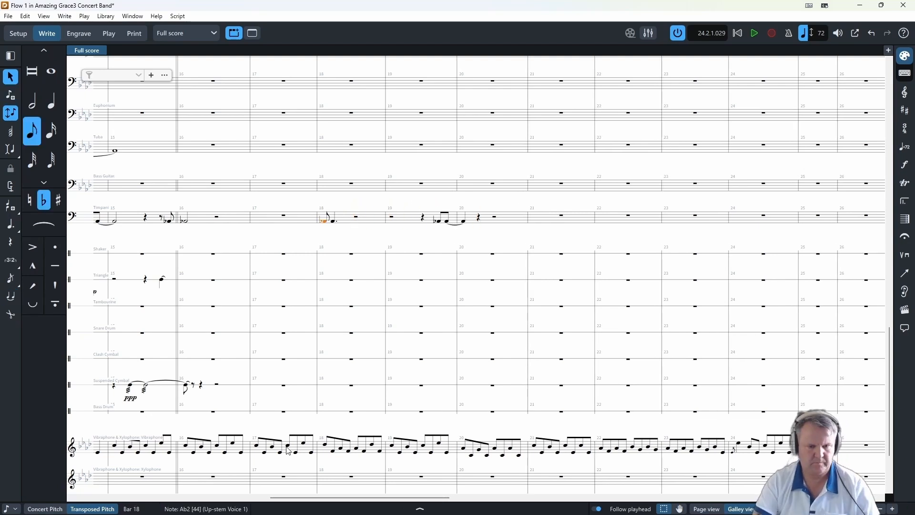
{"action": "key", "text": "space"}
{"action": "key", "text": "space"}
- Enter an E-flat eighth note and a dotted quarter tied to another note in the Timpani's bar 22
{"action": "left_click", "coordinate": [632, 219]}
{"action": "key", "text": "Return"}
{"action": "key", "text": "5"}
{"action": "key", "text": "5"}
{"action": "key", "text": "t"}
{"action": "key", "text": "7"}
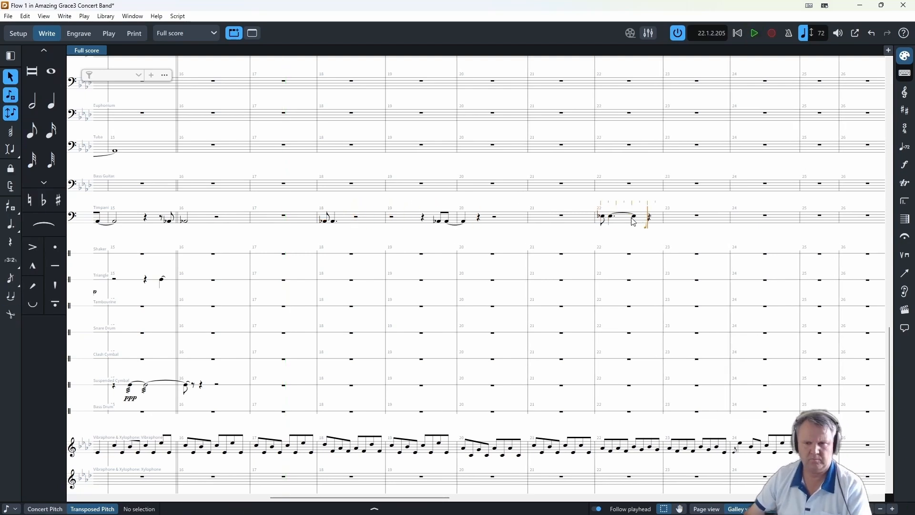
- Enter an A-flat eighth note and a longer tied A-flat in the Timpani's bar 24
{"action": "key", "text": "Right"}
{"action": "key", "text": "Right"}
{"action": "key", "text": "Right"}
{"action": "key", "text": "Right"}
{"action": "key", "text": "Right"}
{"action": "key", "text": "Right"}
{"action": "key", "text": "Right"}
{"action": "key", "text": "Right"}
{"action": "key", "text": "Right"}
{"action": "key", "text": "Right"}
{"action": "key", "text": "5"}
{"action": "key", "text": "5"}
{"action": "key", "text": "t"}
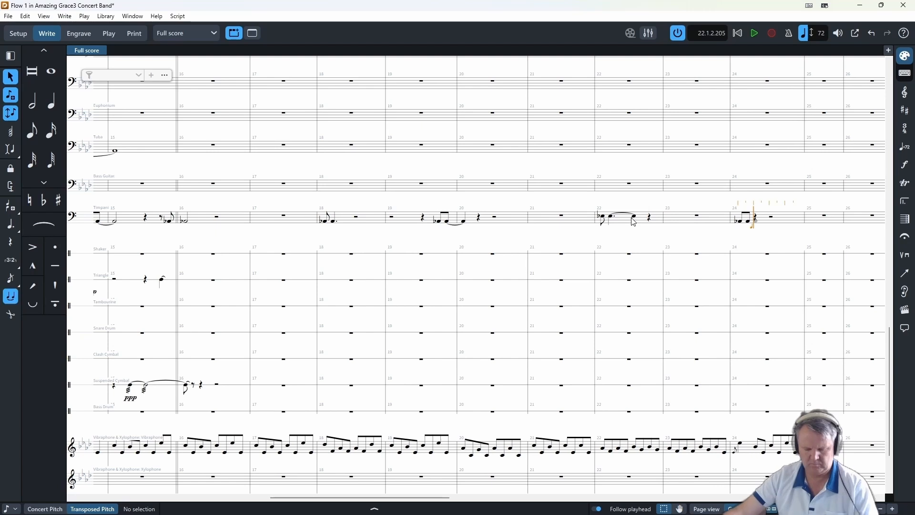
{"action": "key", "text": "7"}
{"action": "key", "text": "Escape"}
- Add a crescendo hairpin under the Vibraphone's bar 22 and a diminuendo hairpin under bar 23
{"action": "left_click", "coordinate": [603, 448]}
{"action": "left_click", "coordinate": [658, 449], "text": "shift"}
{"action": "key", "text": "shift+d"}
{"action": "type", "text": "<"}
{"action": "key", "text": "Return"}
{"action": "left_click", "coordinate": [669, 448]}
{"action": "left_click", "coordinate": [725, 453], "text": "shift"}
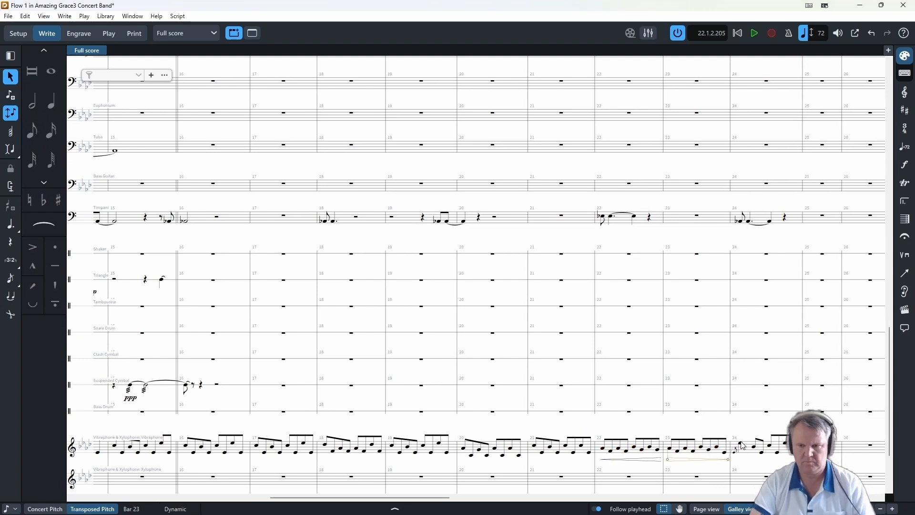
{"action": "key", "text": "Escape"}
- Copy the Bass Clarinet's notes from bars 16 to 23 into the Bassoon, starting at bar 16
{"action": "scroll", "coordinate": [619, 419], "scroll_direction": "up", "scroll_amount": 10}
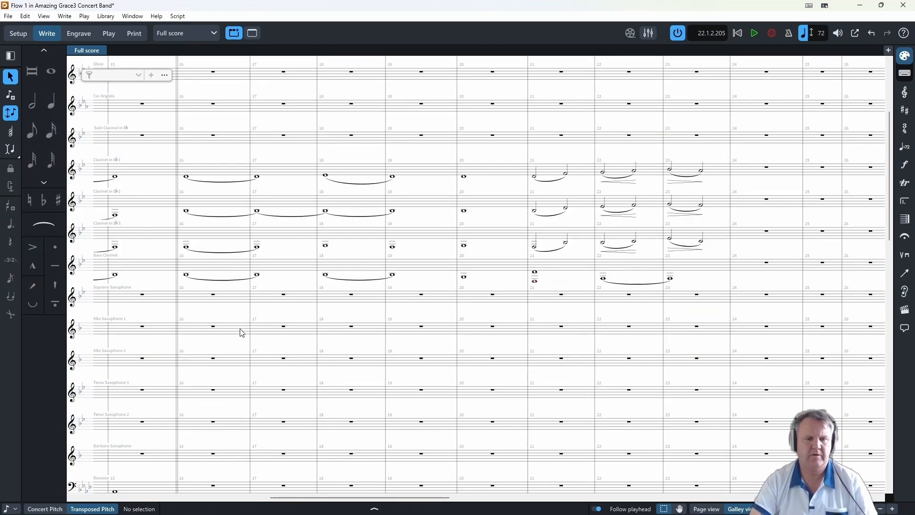
{"action": "scroll", "coordinate": [197, 286], "scroll_direction": "down", "scroll_amount": 1}
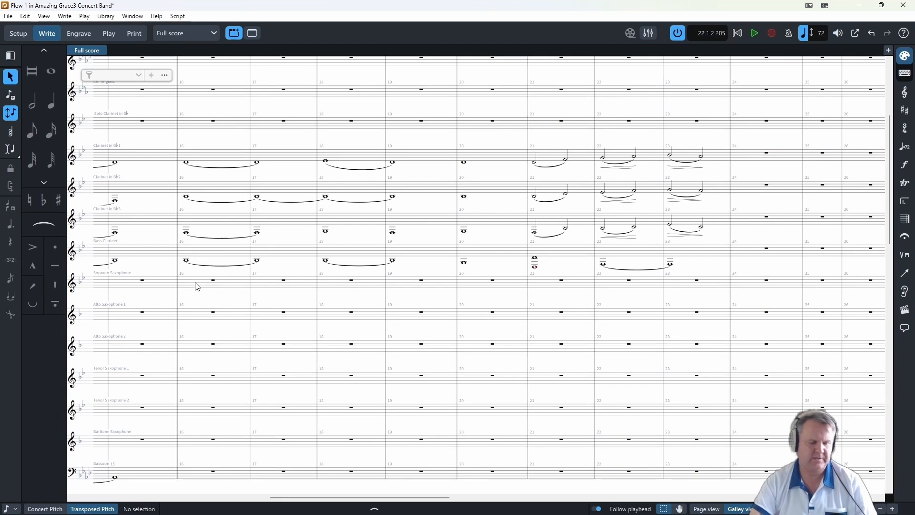
{"action": "left_click", "coordinate": [186, 262]}
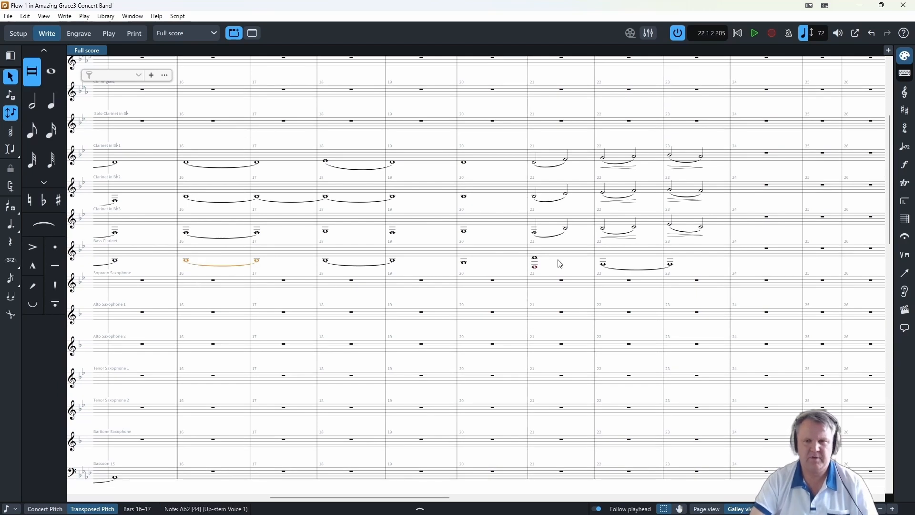
{"action": "left_click", "coordinate": [669, 265], "text": "shift"}
{"action": "scroll", "coordinate": [501, 347], "scroll_direction": "down", "scroll_amount": 10}
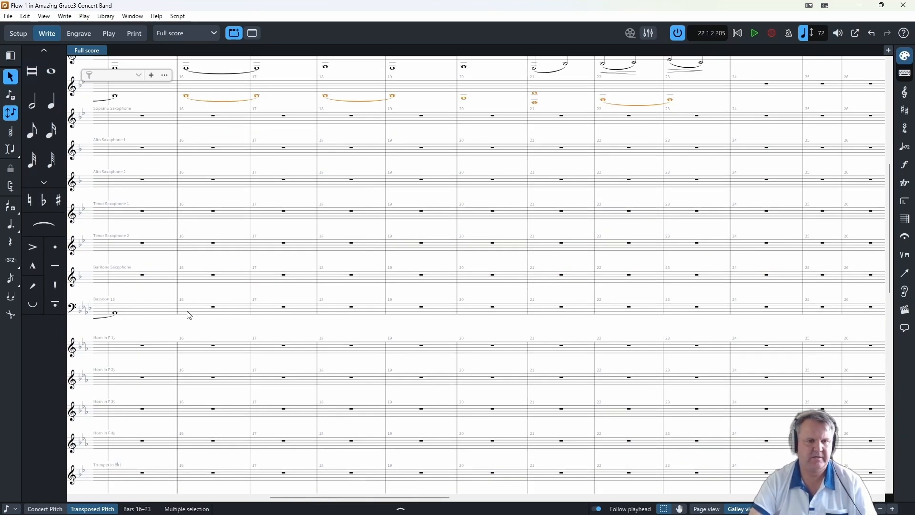
{"action": "left_click", "coordinate": [189, 315], "text": "alt"}
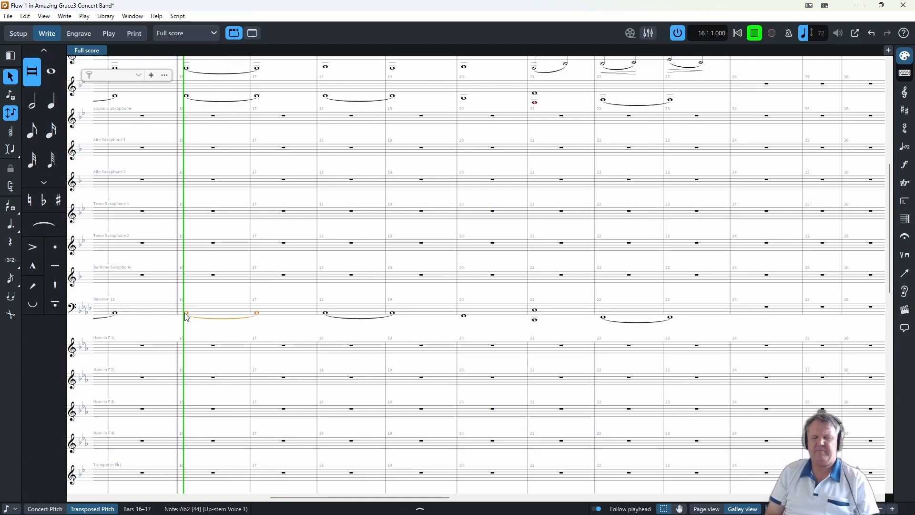
- Enter half-note chords across Trombone 1, Trombone 2 and Bass Trombone in bars 22 and 23
{"action": "scroll", "coordinate": [628, 325], "scroll_direction": "down", "scroll_amount": 5}
{"action": "double_click", "coordinate": [627, 325]}
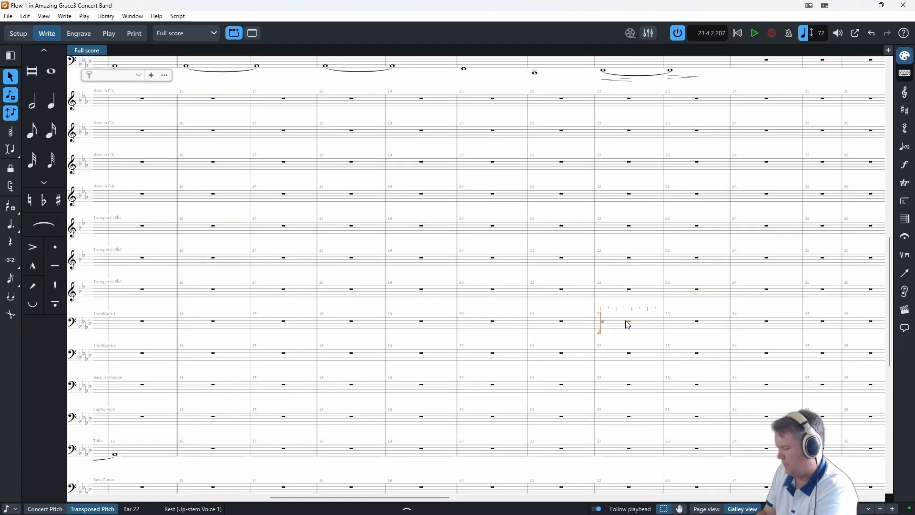
{"action": "key", "text": "shift+Down"}
{"action": "key", "text": "shift+Down"}
{"action": "key", "text": "7"}
{"action": "key", "text": "7"}
{"action": "key", "text": "7"}
{"action": "key", "text": "7"}
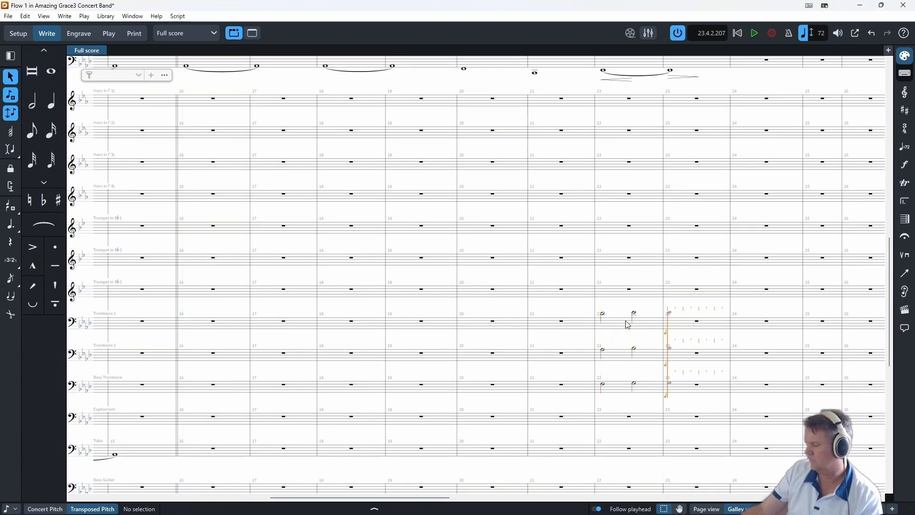
{"action": "key", "text": "Escape"}
- Duplicate the Bass Trombone's half notes in bars 22 and 23 to the Euphonium and delete the Bass Trombone's originals
{"action": "left_click", "coordinate": [601, 323]}
{"action": "left_click", "coordinate": [602, 387], "text": "shift"}
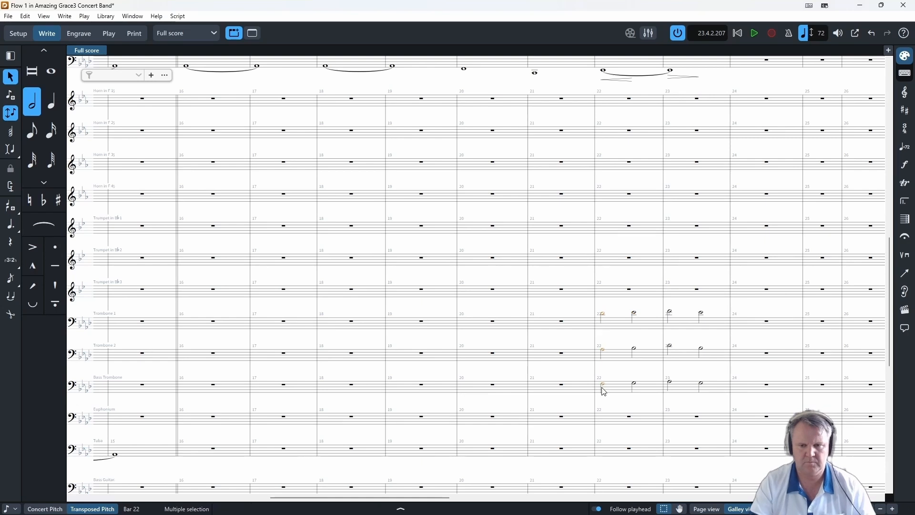
{"action": "left_click", "coordinate": [607, 407]}
{"action": "left_click", "coordinate": [602, 384]}
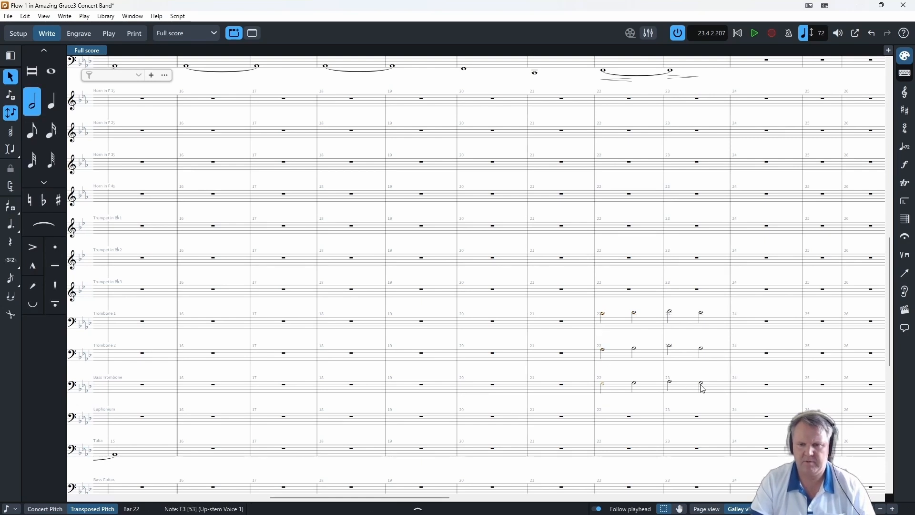
{"action": "left_click", "coordinate": [700, 384], "text": "shift"}
{"action": "key", "text": "alt+shift+m"}
{"action": "left_click", "coordinate": [602, 388]}
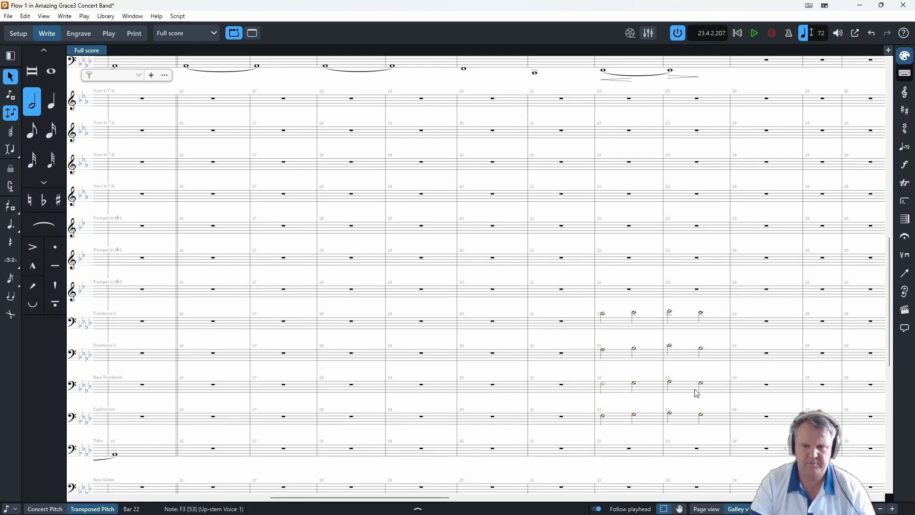
{"action": "key", "text": "Delete"}
- Add a pp dynamic with a crescendo hairpin to Trombone 1, Trombone 2 and Euphonium in bar 22
{"action": "left_click", "coordinate": [606, 325]}
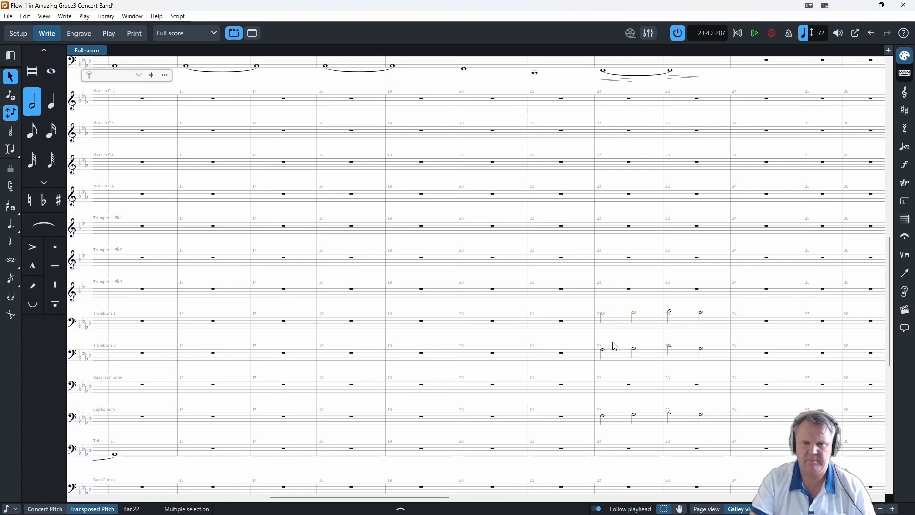
{"action": "left_click", "coordinate": [602, 389]}
{"action": "left_click", "coordinate": [603, 422]}
{"action": "left_click", "coordinate": [602, 356], "text": "ctrl"}
{"action": "left_click", "coordinate": [599, 325], "text": "ctrl"}
{"action": "key", "text": "shift+d"}
{"action": "type", "text": "pp<"}
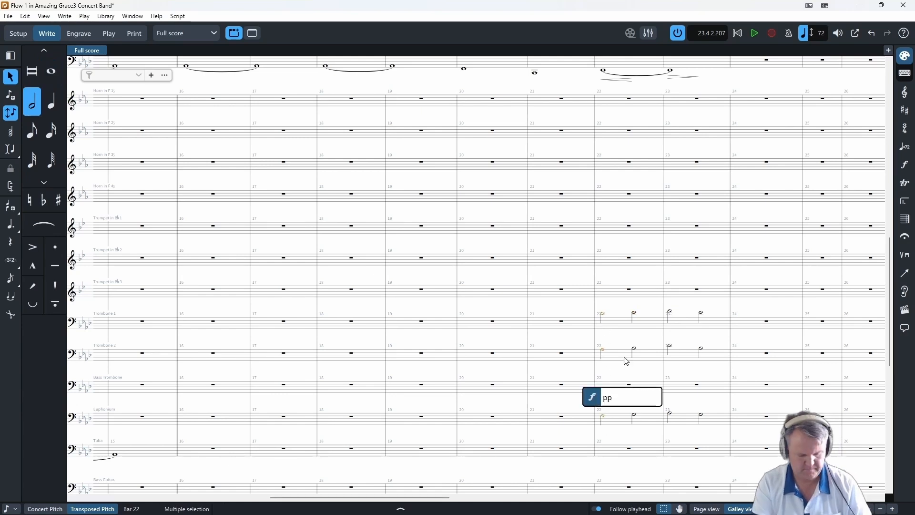
{"action": "key", "text": "Return"}
- Add a diminuendo hairpin to Trombone 1, Trombone 2 and Euphonium in bar 23
{"action": "left_click", "coordinate": [668, 316]}
{"action": "left_click", "coordinate": [668, 348], "text": "ctrl"}
{"action": "left_click", "coordinate": [669, 418], "text": "ctrl"}
{"action": "key", "text": "shift+d"}
{"action": "type", "text": ">"}
{"action": "key", "text": "Return"}
{"action": "key", "text": "Escape"}
- Play the score from bar 21 into bar 24 to hear the trombone and Euphonium chords
{"action": "left_click", "coordinate": [563, 228]}
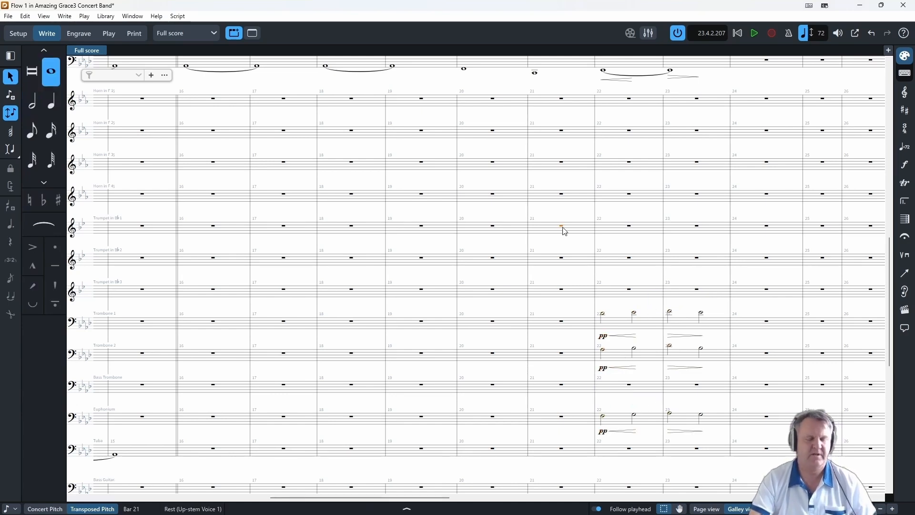
{"action": "key", "text": "p"}
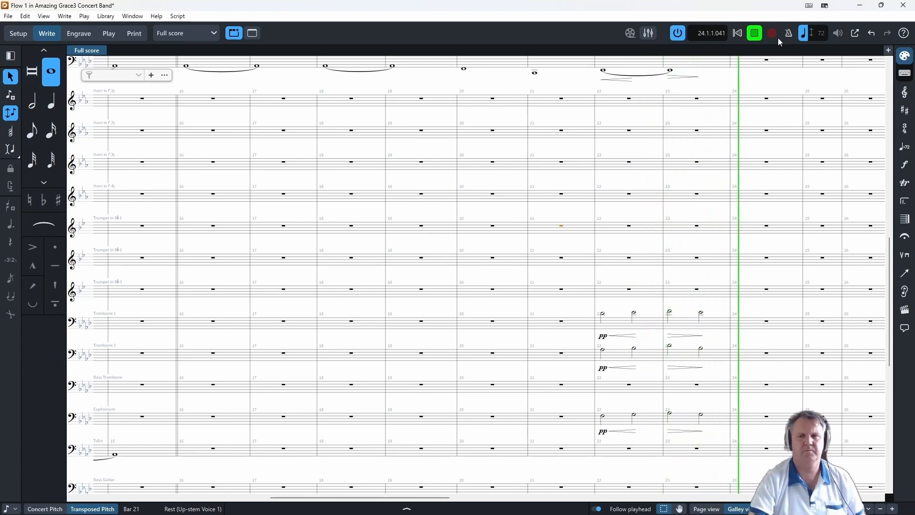
{"action": "left_click", "coordinate": [755, 33]}
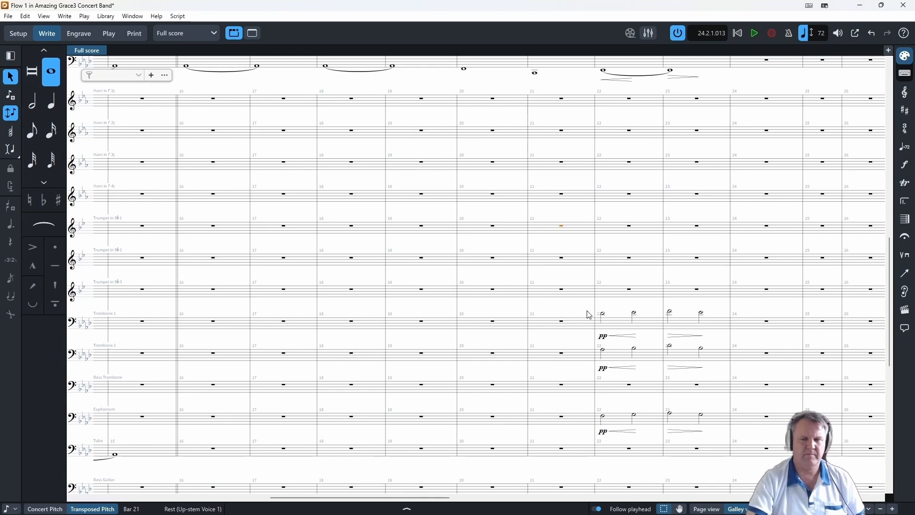
- Enter E-flat, E-flat and A-flat eighths at the end of the Timpani's bar 23, leading to an A-flat half note in bar 24
{"action": "double_click", "coordinate": [725, 421]}
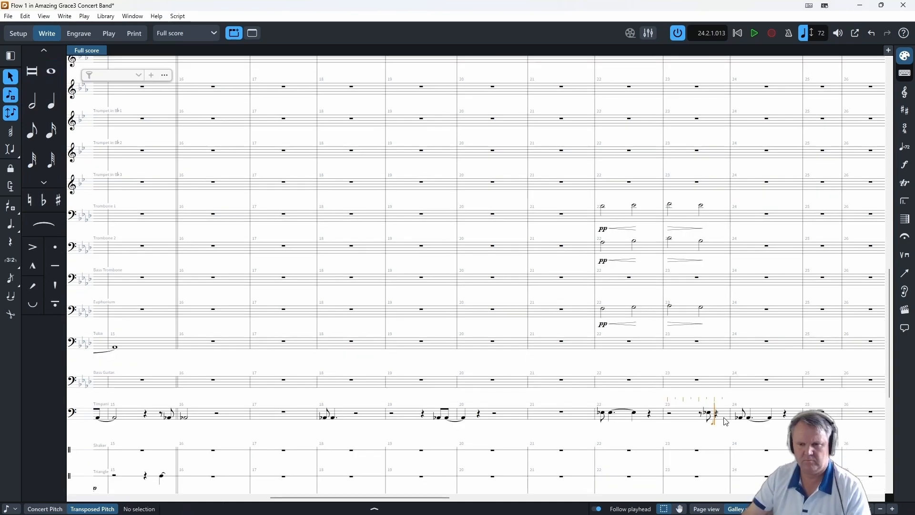
{"action": "key", "text": "5"}
{"action": "key", "text": "5"}
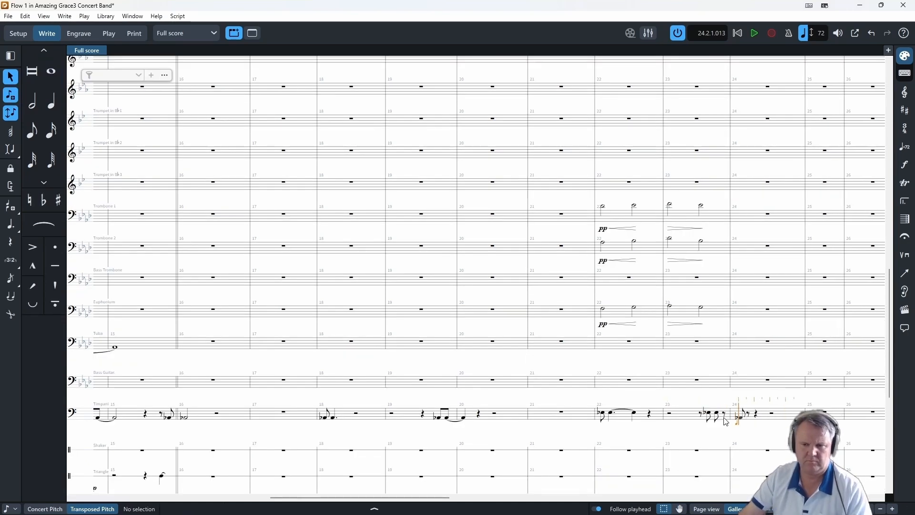
{"action": "key", "text": "5"}
{"action": "key", "text": "7"}
{"action": "key", "text": "Escape"}
- Play the score from the Timpani's first note in bar 22 into bar 24
{"action": "left_click", "coordinate": [602, 414]}
{"action": "key", "text": "p"}
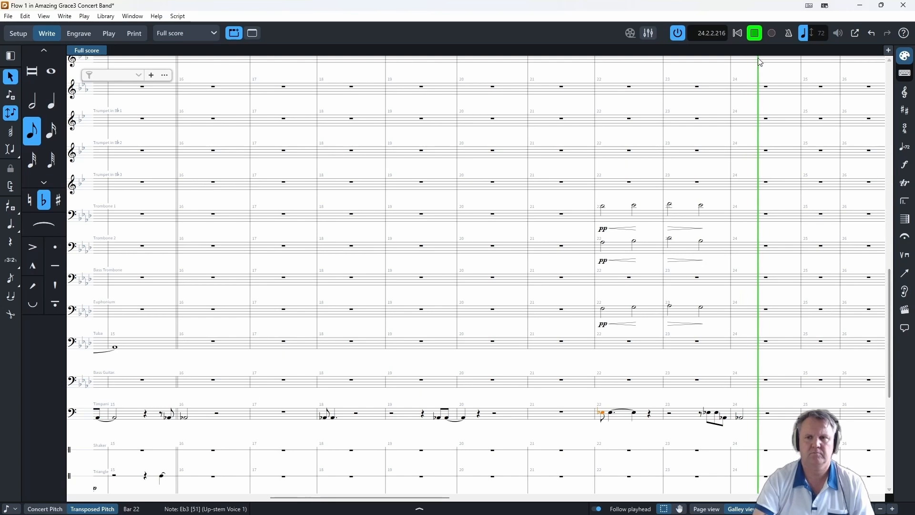
{"action": "key", "text": "space"}
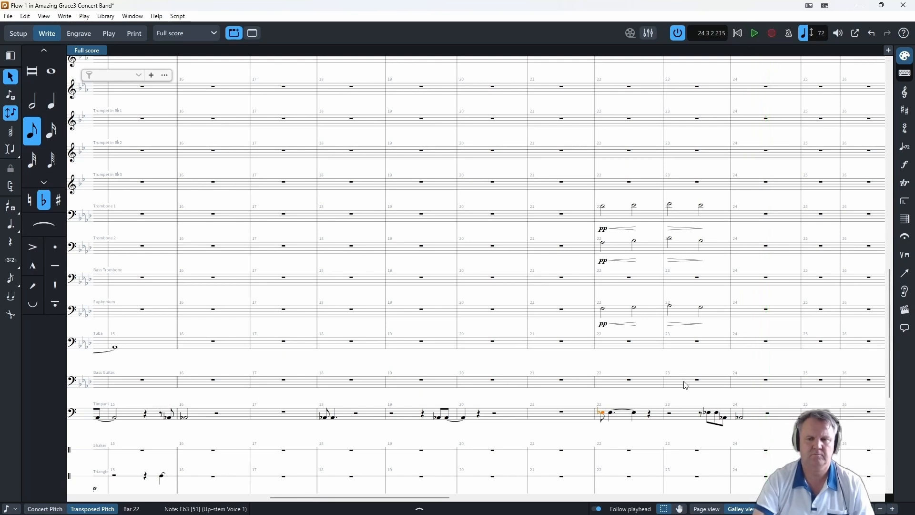
- Slur the four half notes of bars 22 and 23 in Trombone 1, Trombone 2 and Euphonium
{"action": "left_click", "coordinate": [603, 207]}
{"action": "left_click", "coordinate": [701, 206], "text": "shift"}
{"action": "key", "text": "s"}
{"action": "left_click", "coordinate": [604, 244]}
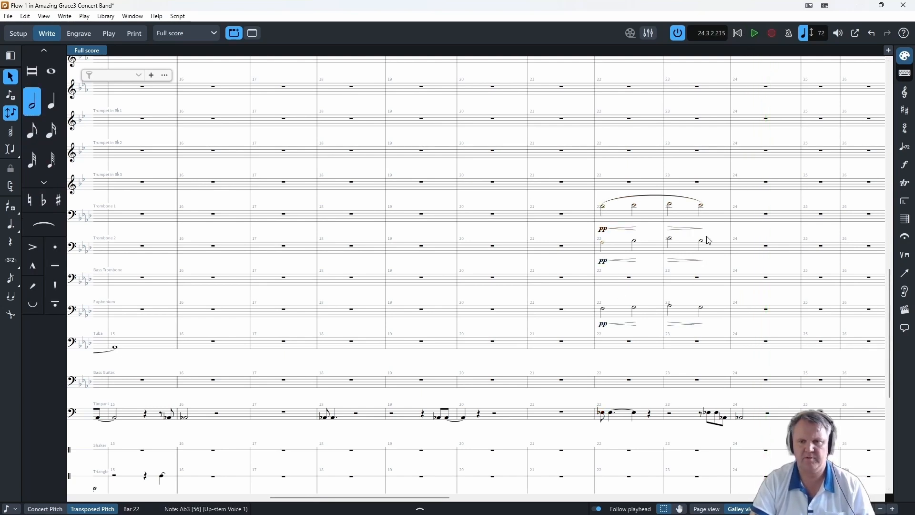
{"action": "left_click", "coordinate": [703, 246], "text": "shift"}
{"action": "key", "text": "s"}
{"action": "left_click", "coordinate": [604, 310]}
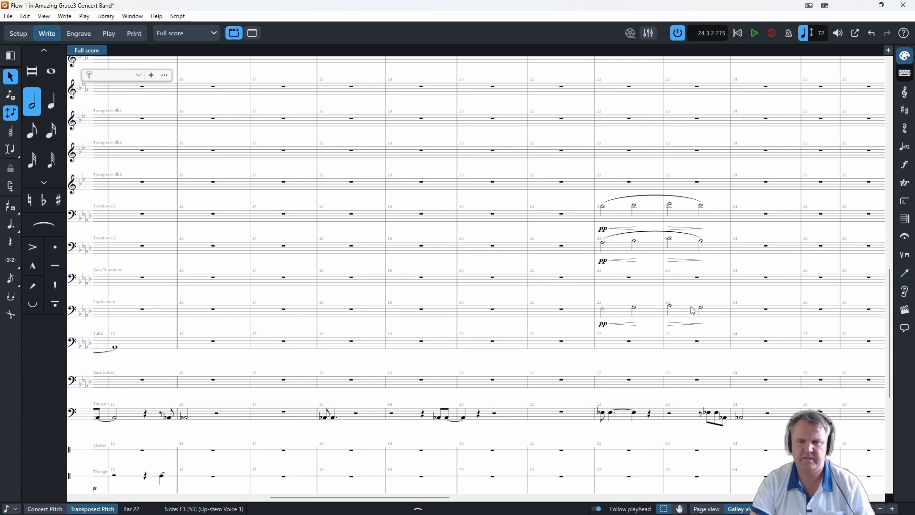
{"action": "left_click", "coordinate": [704, 308], "text": "shift"}
{"action": "key", "text": "s"}
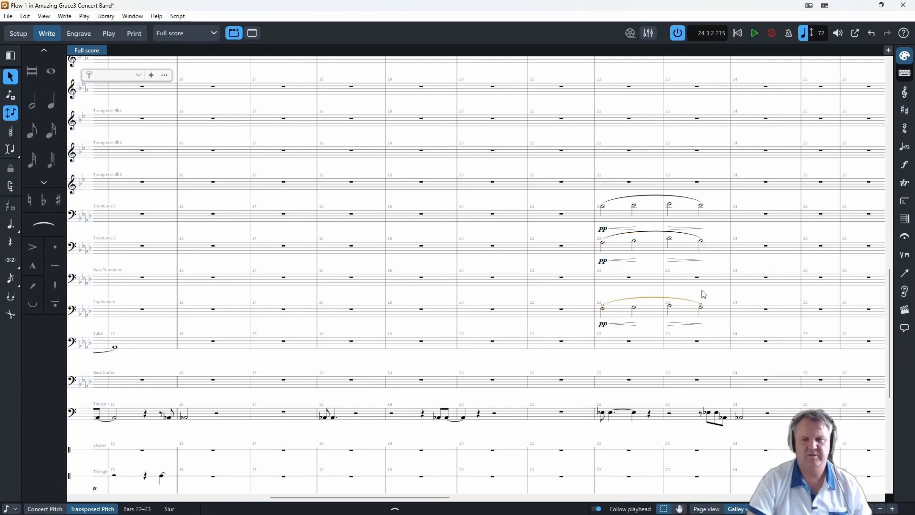
- Slur the half notes of bars 22 and 23 in Clarinets 1, 2 and 3
{"action": "key", "text": "Escape"}
{"action": "key", "text": "s"}
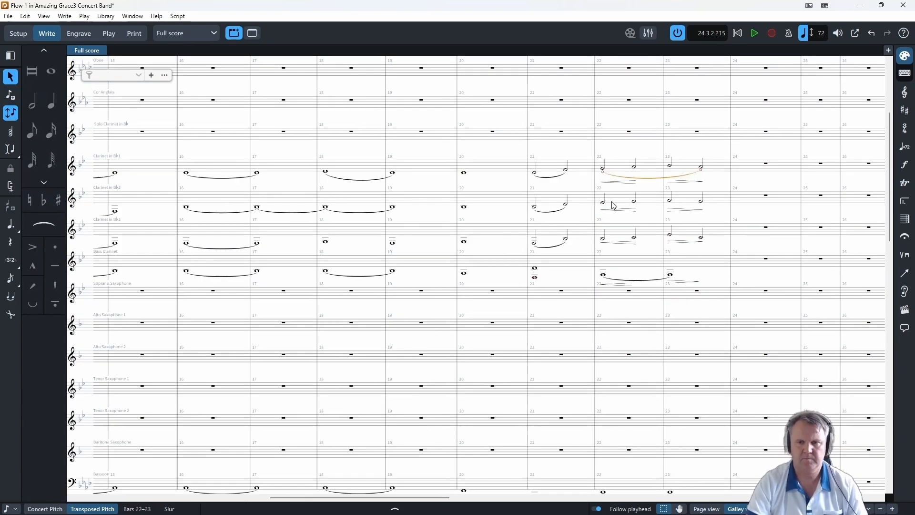
{"action": "left_click", "coordinate": [605, 202]}
{"action": "left_click", "coordinate": [703, 238], "text": "shift"}
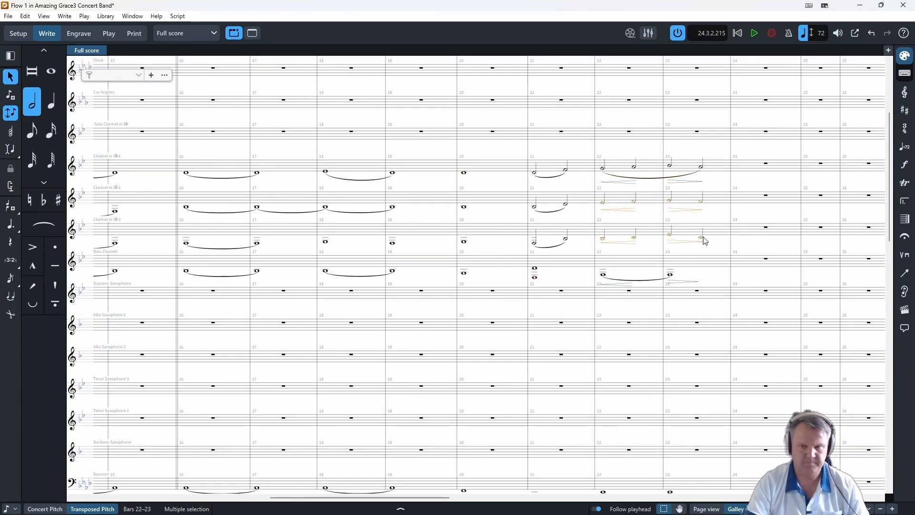
{"action": "key", "text": "s"}
{"action": "key", "text": "Escape"}
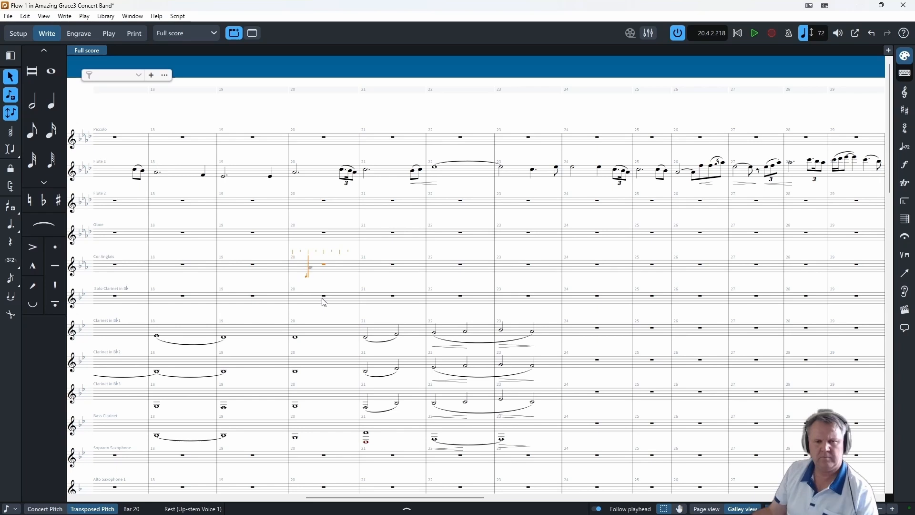
- Enter two eighth notes and two quarter notes from beat 2 of the Cor Anglais's bar 20 and slur them
{"action": "key", "text": "b"}
{"action": "key", "text": "e"}
{"action": "key", "text": "d"}
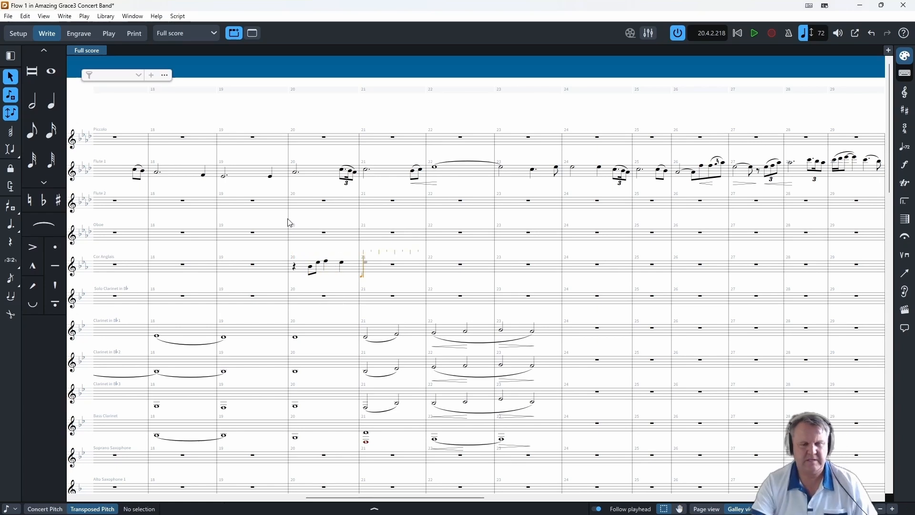
{"action": "key", "text": "Escape"}
{"action": "left_click", "coordinate": [310, 268], "text": "shift"}
{"action": "key", "text": "s"}
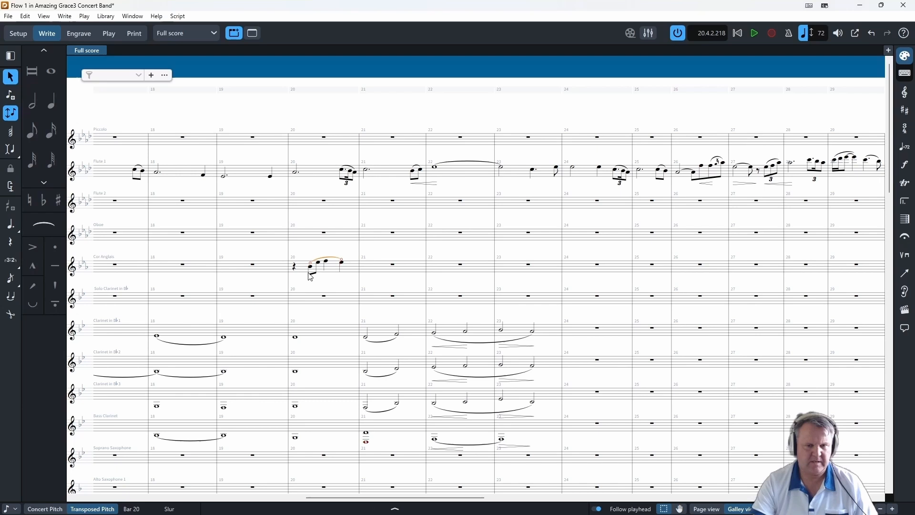
- Add a p dynamic to the Cor Anglais's first note in bar 20 and play the score from bar 19
{"action": "left_click", "coordinate": [310, 274]}
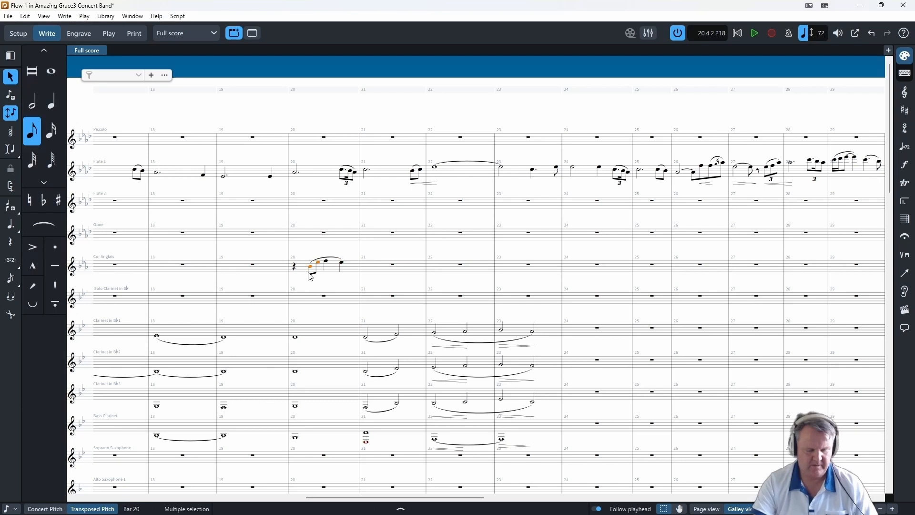
{"action": "key", "text": "shift+d"}
{"action": "type", "text": "p"}
{"action": "key", "text": "Return"}
{"action": "left_click", "coordinate": [252, 265]}
{"action": "key", "text": "space"}
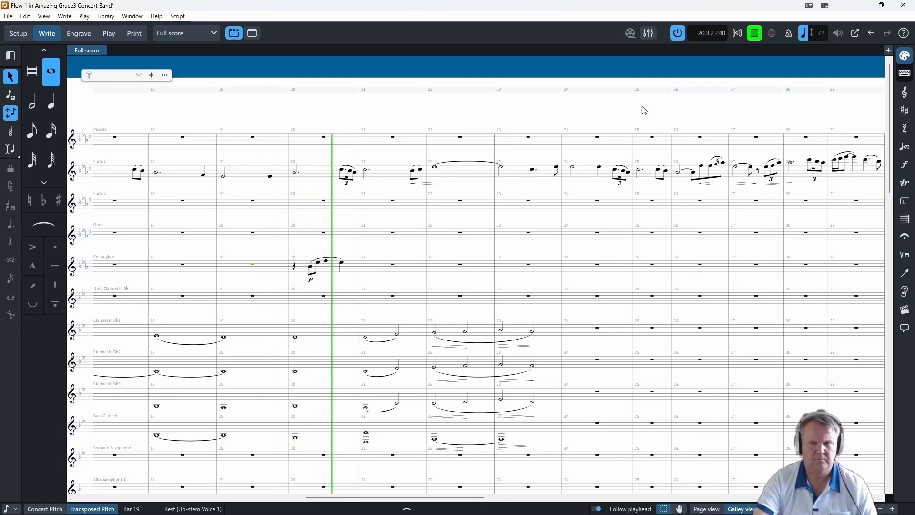
- Rewrite the Cor Anglais's bar 20 fill as a descending figure of two eighths and two quarters, and enter two slurred half notes in bar 21
{"action": "left_click", "coordinate": [758, 37]}
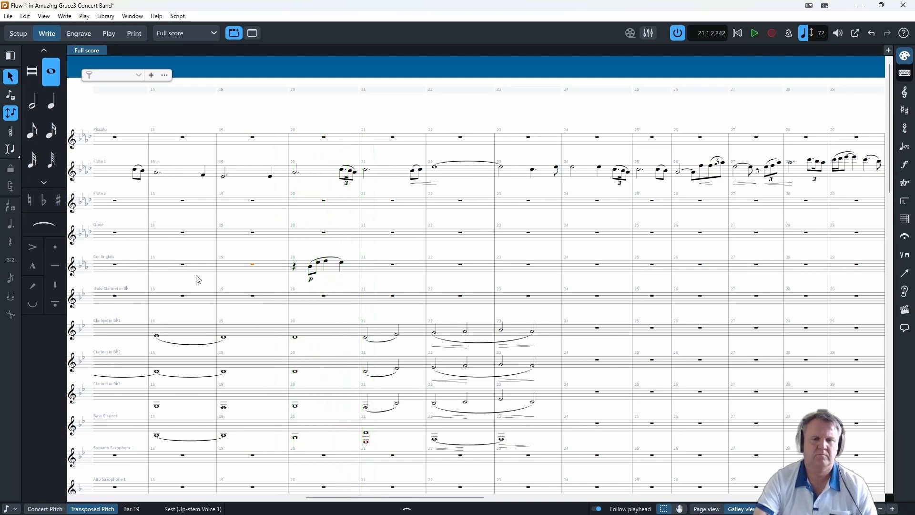
{"action": "double_click", "coordinate": [311, 272]}
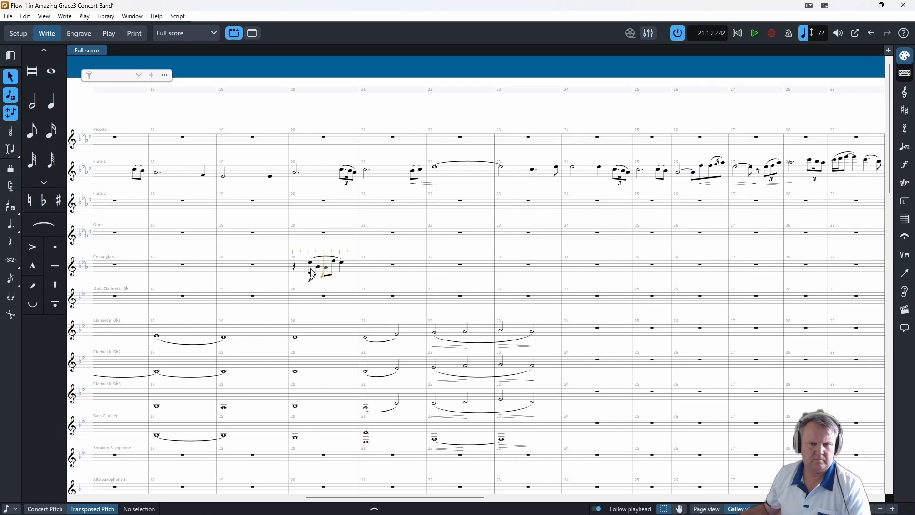
{"action": "key", "text": "a"}
{"action": "key", "text": "g"}
{"action": "key", "text": "g"}
{"action": "key", "text": "Escape"}
{"action": "key", "text": "shift+Left"}
{"action": "key", "text": "s"}
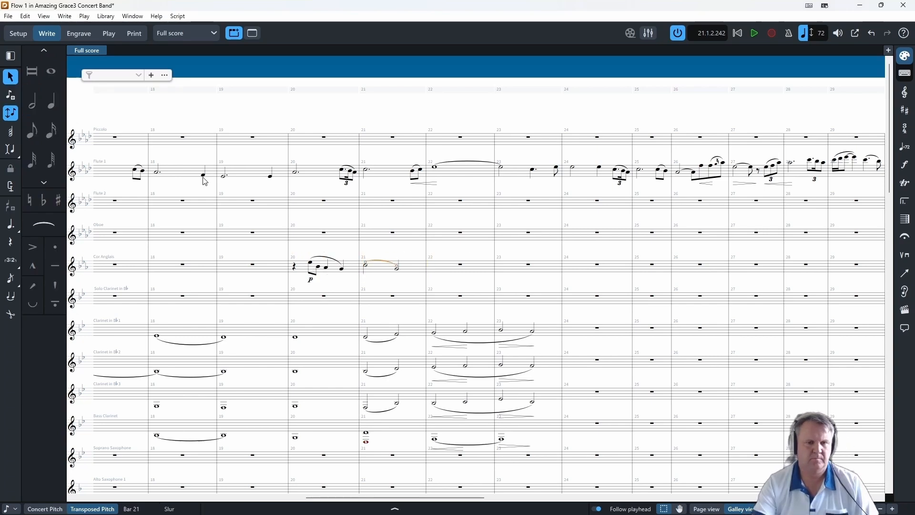
- Play the score from Flute 1's last note in bar 18 to hear the revised Cor Anglais fill
{"action": "left_click", "coordinate": [204, 175]}
{"action": "key", "text": "space"}
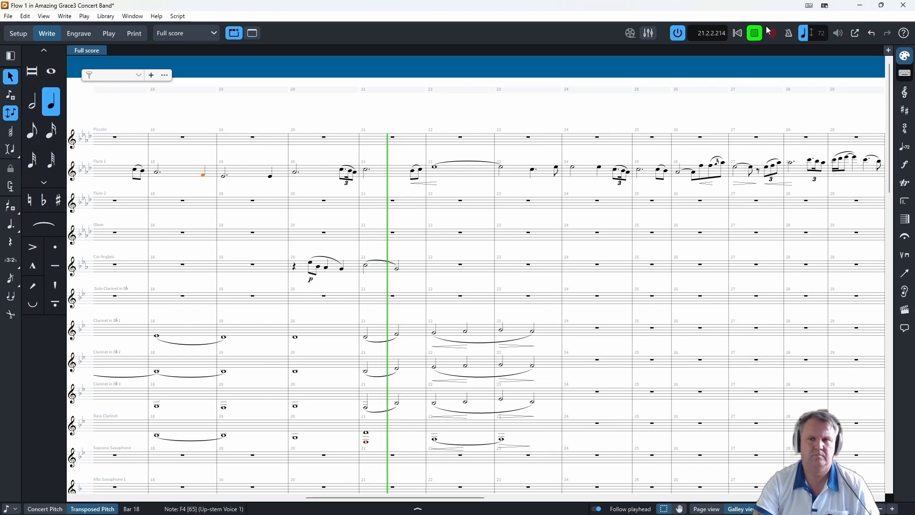
{"action": "key", "text": "space"}
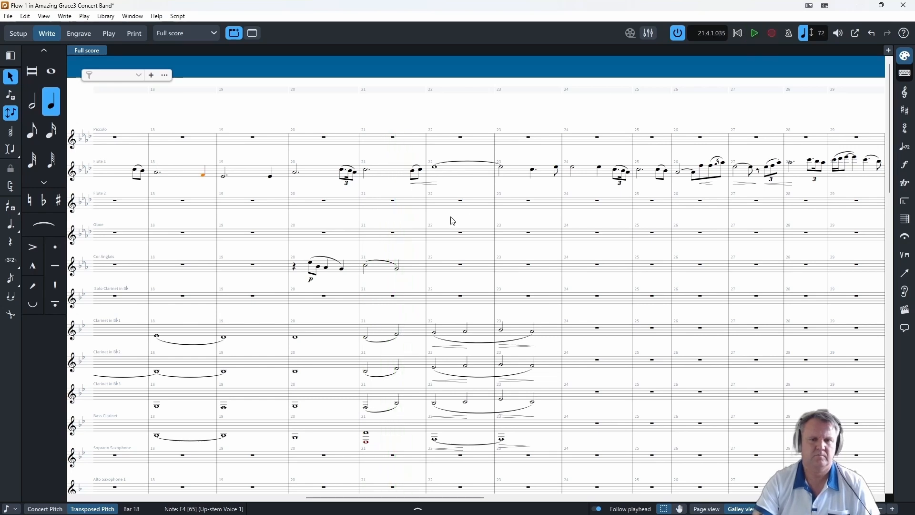
- Flip the Cor Anglais's bar 21 slur below the notes and give its bar 20 fill a p dynamic with a crescendo
{"action": "left_click", "coordinate": [369, 269]}
{"action": "left_click", "coordinate": [311, 278]}
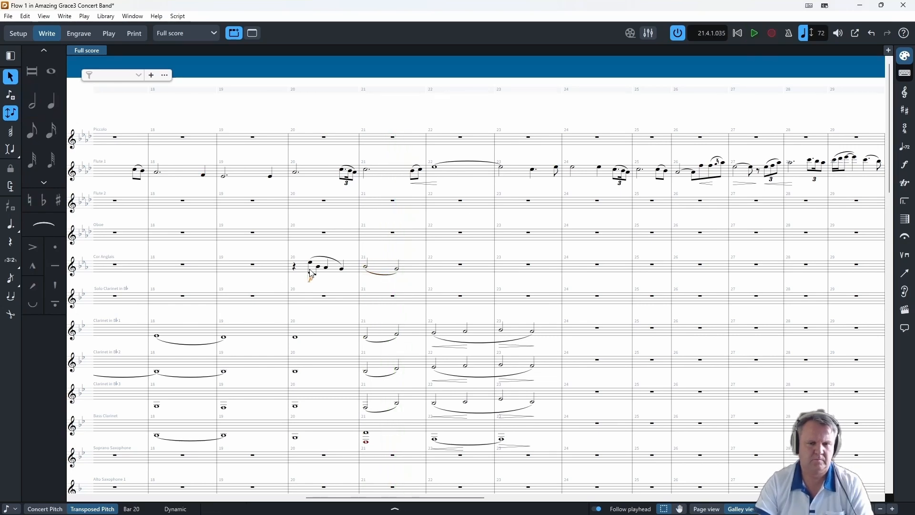
{"action": "left_click", "coordinate": [310, 264]}
{"action": "key", "text": "shift+d"}
{"action": "type", "text": "p<"}
{"action": "key", "text": "Return"}
- Add a diminuendo under the Cor Anglais's half notes in bar 21 and play the score from the end of bar 18
{"action": "left_click", "coordinate": [366, 269]}
{"action": "key", "text": "shift+d"}
{"action": "type", "text": ">"}
{"action": "key", "text": "Return"}
{"action": "left_click", "coordinate": [203, 175]}
{"action": "key", "text": "space"}
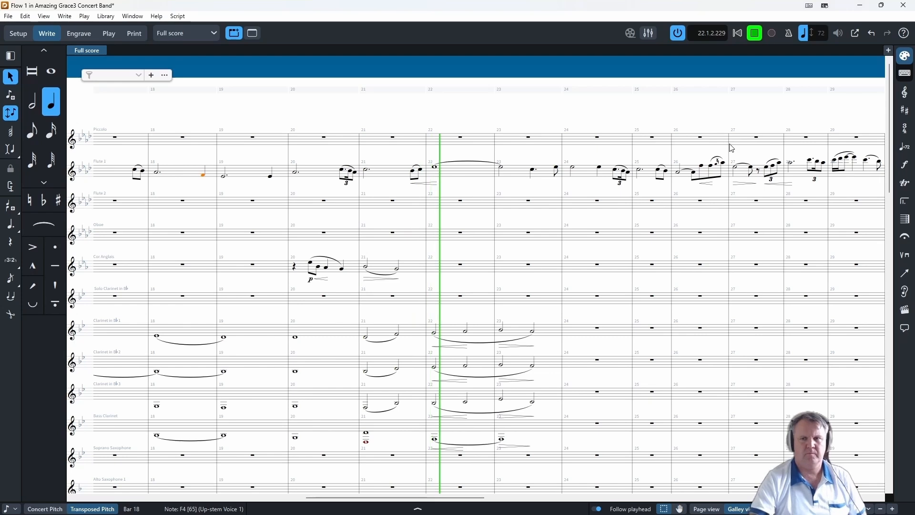
{"action": "left_click", "coordinate": [760, 36]}
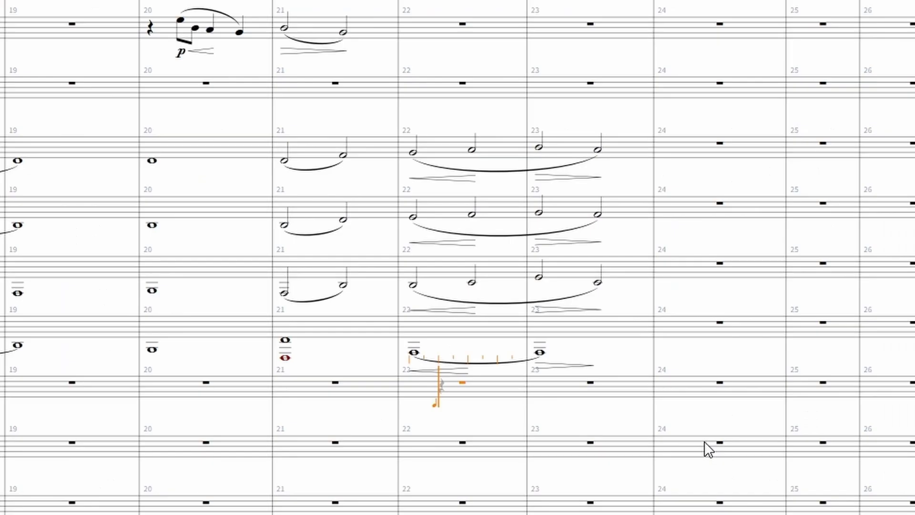
- Enter eighth notes G, B, B, G and a quarter note A from beat 2 of the Soprano Saxophone's bar 22
{"action": "key", "text": "g"}
{"action": "key", "text": "b"}
{"action": "key", "text": "b"}
{"action": "key", "text": "g"}
{"action": "key", "text": "6"}
{"action": "key", "text": "a"}
- Fill the Soprano Saxophone's bar 23 with eighth notes G, B, B, G, A, C, C, F
{"action": "key", "text": "5"}
{"action": "key", "text": "g"}
{"action": "key", "text": "b"}
{"action": "key", "text": "b"}
{"action": "key", "text": "g"}
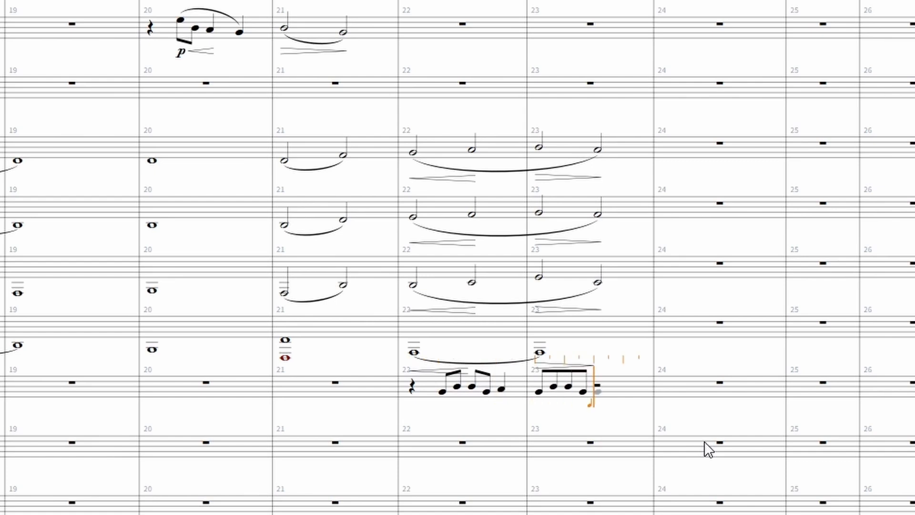
{"action": "key", "text": "a"}
{"action": "key", "text": "c"}
{"action": "key", "text": "7"}
{"action": "key", "text": "c"}
{"action": "key", "text": "f"}
{"action": "key", "text": "Escape"}
- Slur the Soprano Saxophone's bar 22 notes as a pair and a group of three, and slur the eighth notes of bar 23
{"action": "left_click", "coordinate": [442, 392]}
{"action": "left_click", "coordinate": [457, 387], "text": "shift"}
{"action": "key", "text": "s"}
{"action": "left_click", "coordinate": [472, 387]}
{"action": "left_click", "coordinate": [502, 390], "text": "shift"}
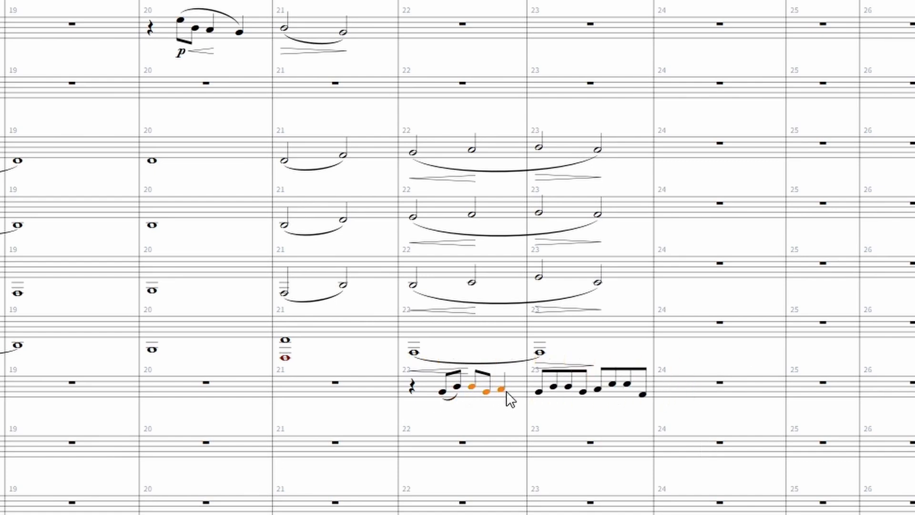
{"action": "key", "text": "s"}
- Add mp with a crescendo under the Soprano Saxophone's bar 22 notes and a diminuendo under bar 23
{"action": "left_click", "coordinate": [443, 392]}
{"action": "key", "text": "shift+d"}
{"action": "type", "text": "mp<"}
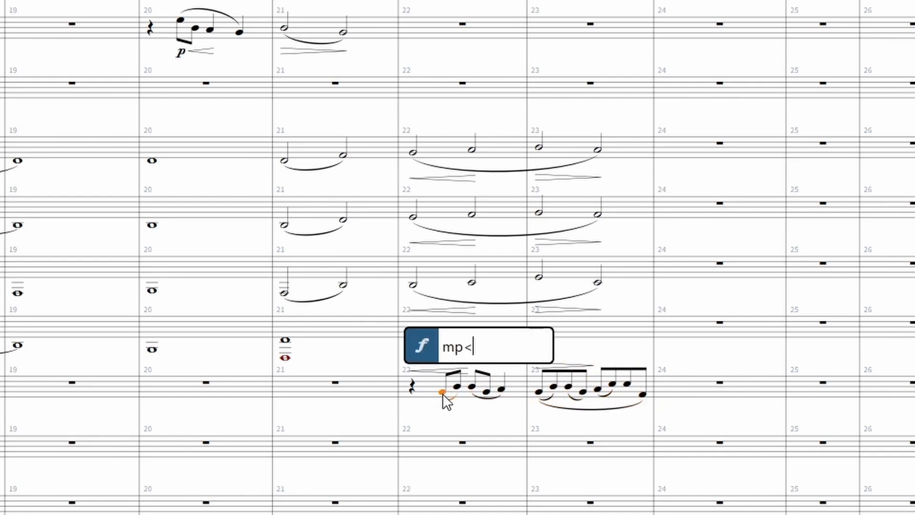
{"action": "key", "text": "Return"}
{"action": "left_click_drag", "start_coordinate": [485, 413], "coordinate": [515, 414]}
{"action": "left_click", "coordinate": [539, 392]}
{"action": "left_click", "coordinate": [628, 385], "text": "shift"}
{"action": "key", "text": ">"}
- Play the score from bar 21 to hear the Soprano Saxophone fill
{"action": "left_click", "coordinate": [287, 298]}
{"action": "key", "text": "space"}
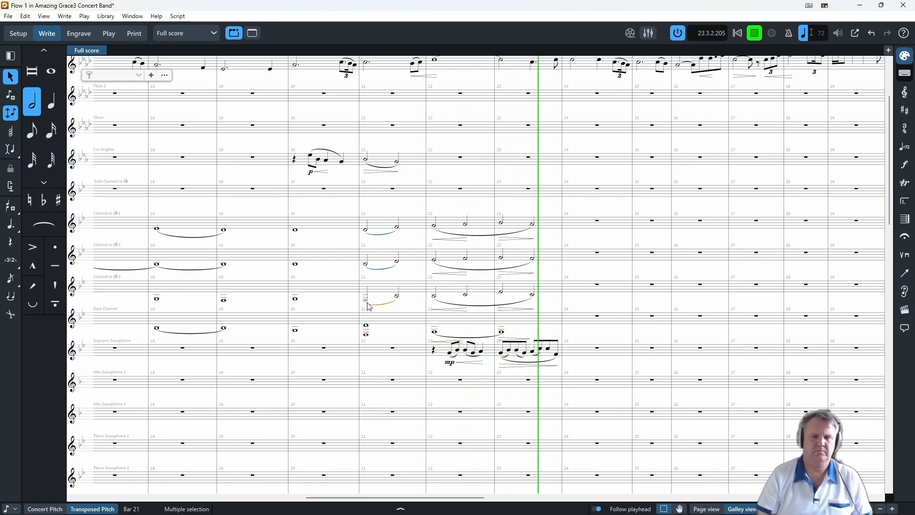
{"action": "left_click", "coordinate": [756, 33]}
- Play the score again from Trombone 1's bar 21 to check the low brass in bars 22 and 23
{"action": "left_click", "coordinate": [478, 399]}
{"action": "scroll", "coordinate": [492, 413], "scroll_direction": "down", "scroll_amount": 6}
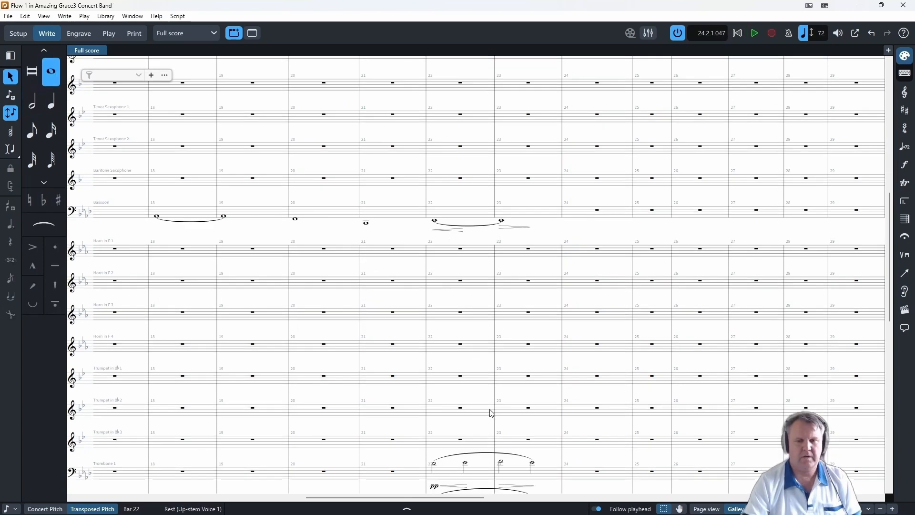
{"action": "scroll", "coordinate": [495, 409], "scroll_direction": "down", "scroll_amount": 3}
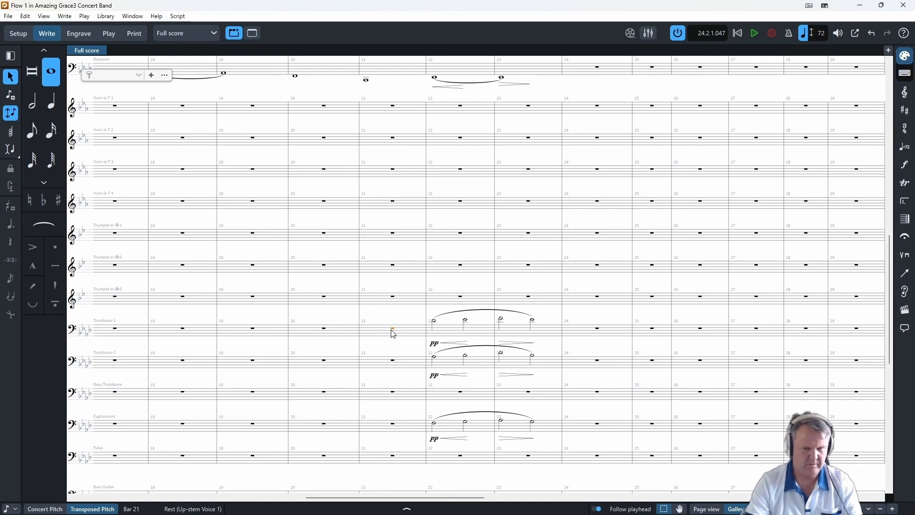
{"action": "key", "text": "space"}
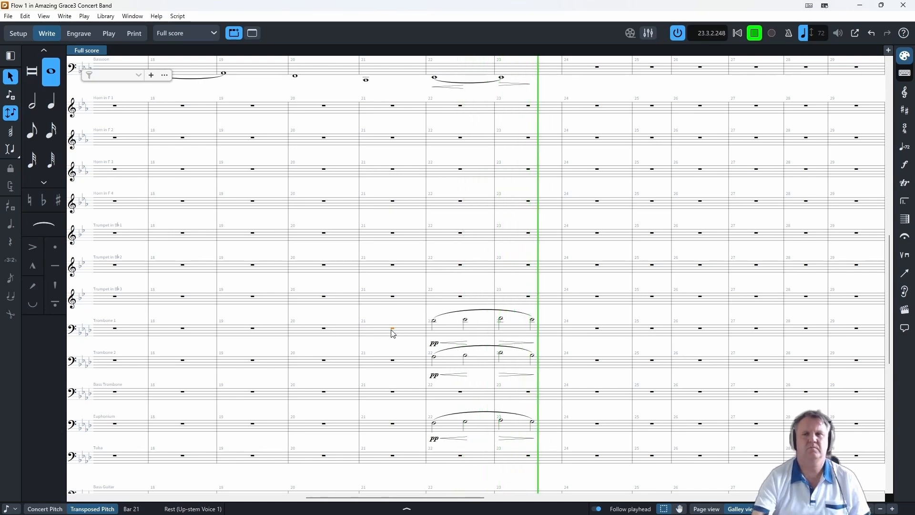
{"action": "key", "text": "space"}
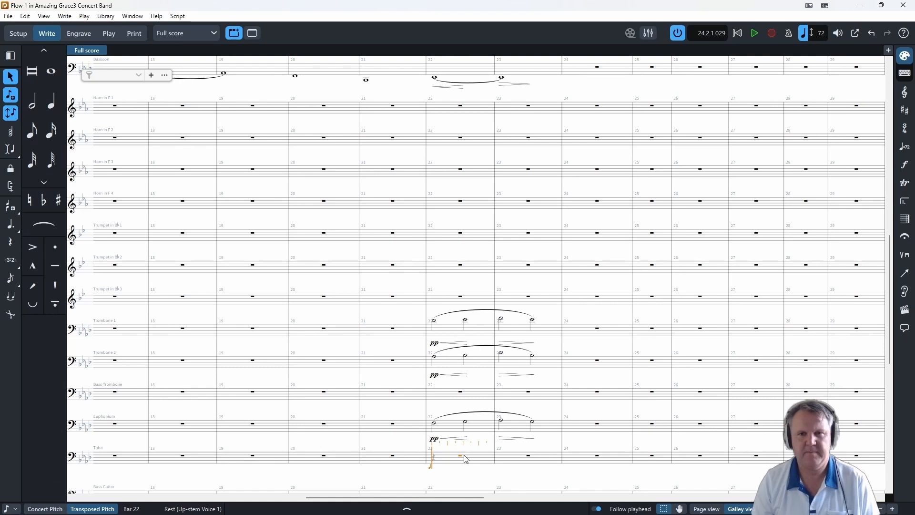
- Enter a half note E-flat on beat 3 of the Tuba's bar 23, and in bar 24 a half A-flat tied to a dotted quarter plus an eighth B-flat
{"action": "left_click", "coordinate": [435, 78]}
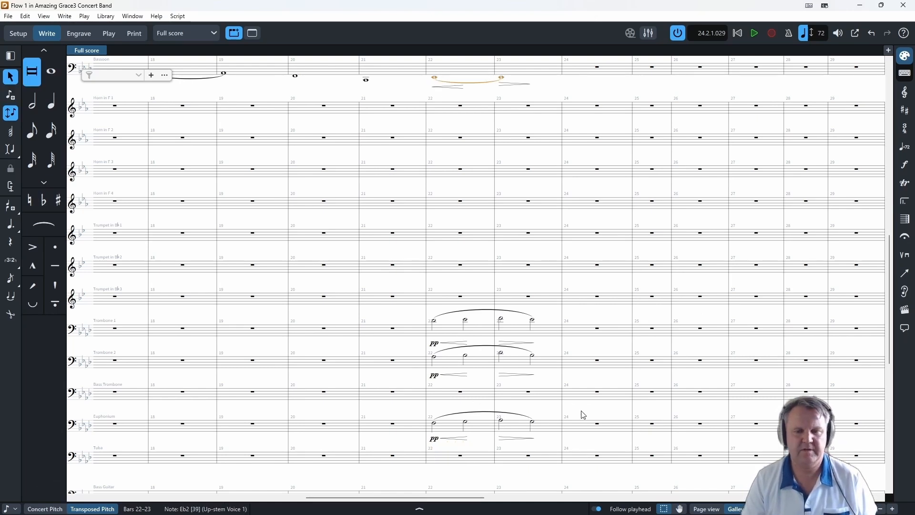
{"action": "double_click", "coordinate": [531, 457]}
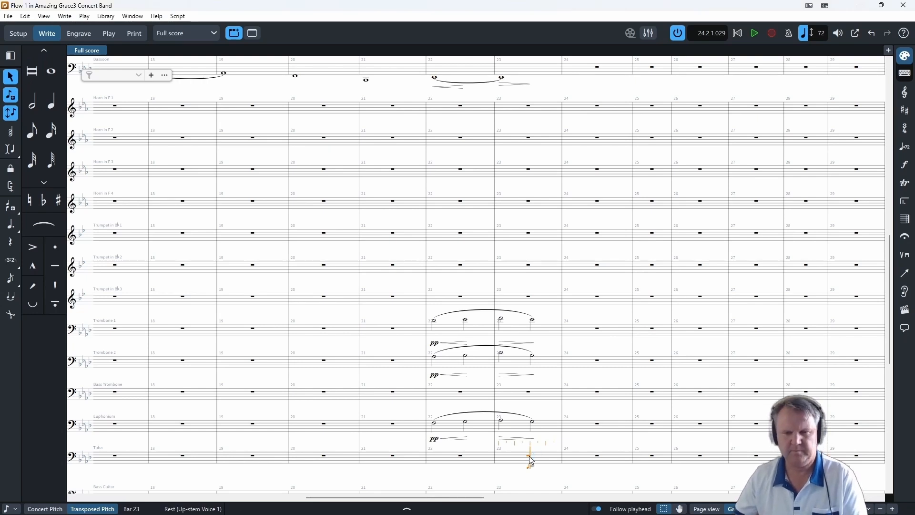
{"action": "left_click", "coordinate": [531, 458]}
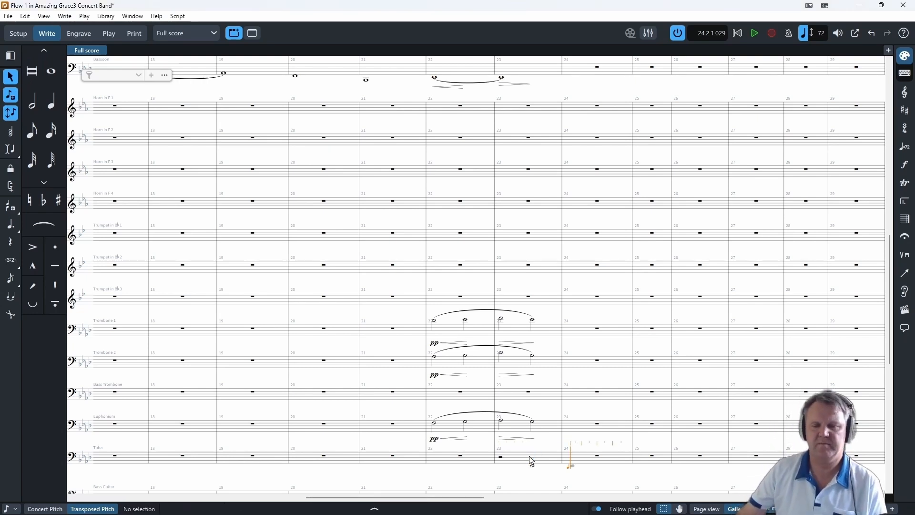
{"action": "key", "text": "a"}
{"action": "key", "text": "7"}
{"action": "key", "text": "t"}
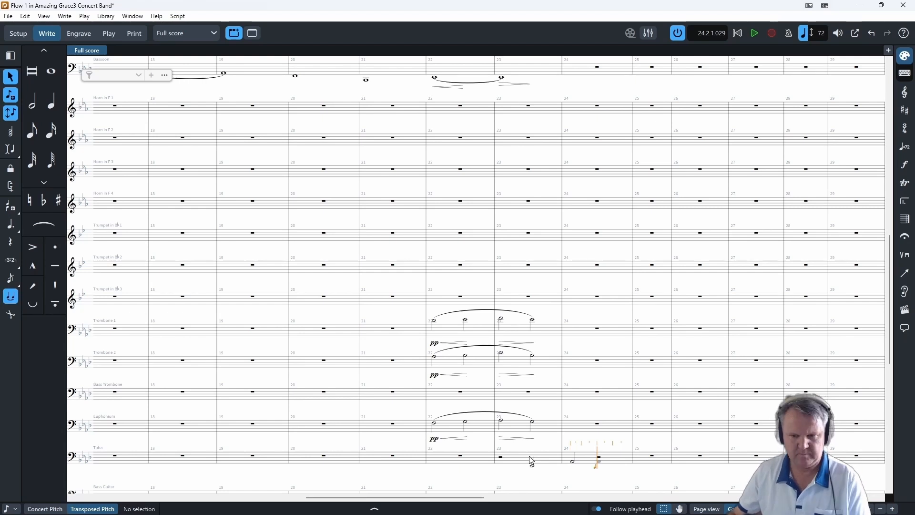
{"action": "key", "text": "period"}
{"action": "key", "text": "6"}
{"action": "key", "text": "b"}
{"action": "key", "text": "5"}
- Continue the Tuba with a half C tied to a dotted quarter and a low eighth C in bar 25, and whole notes D-flat and A-flat in bars 26–27
{"action": "key", "text": "c"}
{"action": "key", "text": "7"}
{"action": "key", "text": "t"}
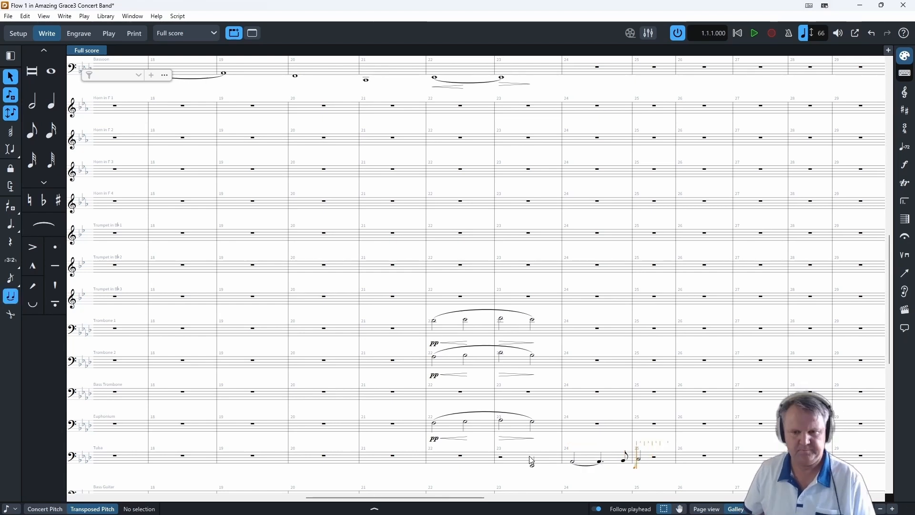
{"action": "key", "text": "t"}
{"action": "key", "text": "6"}
{"action": "key", "text": "period"}
{"action": "key", "text": "c"}
{"action": "key", "text": "5"}
{"action": "key", "text": "ctrl+alt+c"}
{"action": "key", "text": "8"}
{"action": "key", "text": "d"}
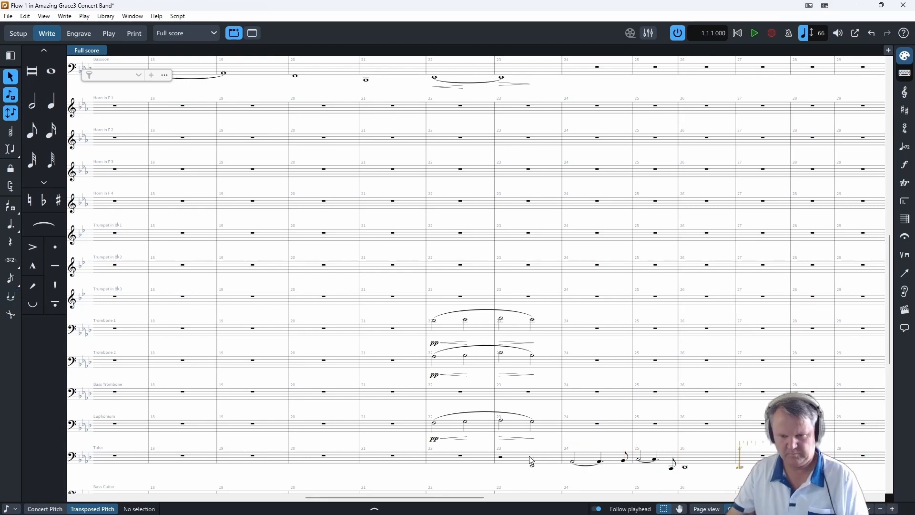
{"action": "key", "text": "g"}
- Add pp to the Tuba's first note in bar 24 and p with a diminuendo to its half note in bar 23
{"action": "left_click", "coordinate": [573, 466]}
{"action": "key", "text": "shift+d"}
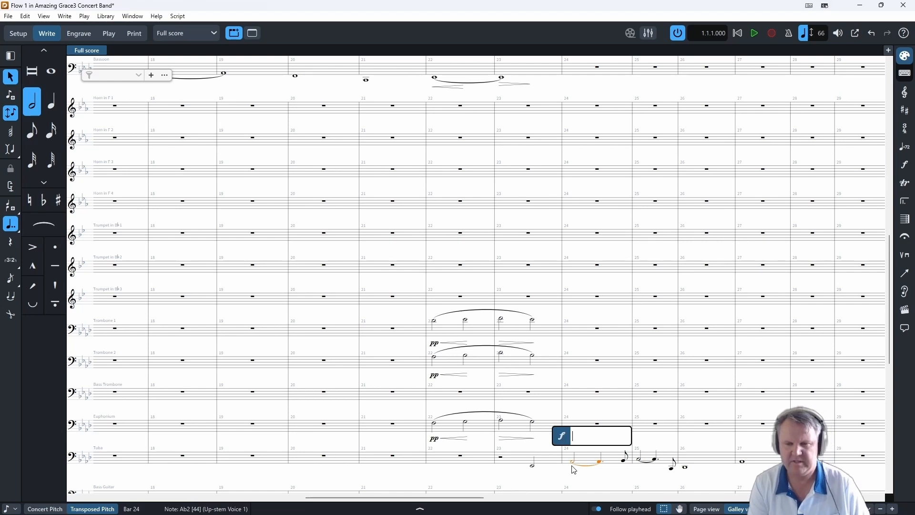
{"action": "type", "text": "pp"}
{"action": "key", "text": "Return"}
{"action": "left_click", "coordinate": [532, 468]}
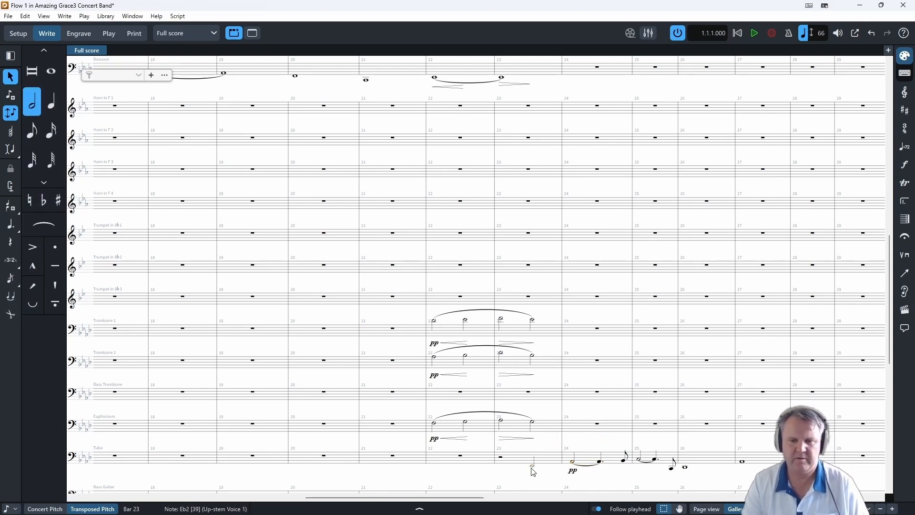
{"action": "key", "text": "shift+d"}
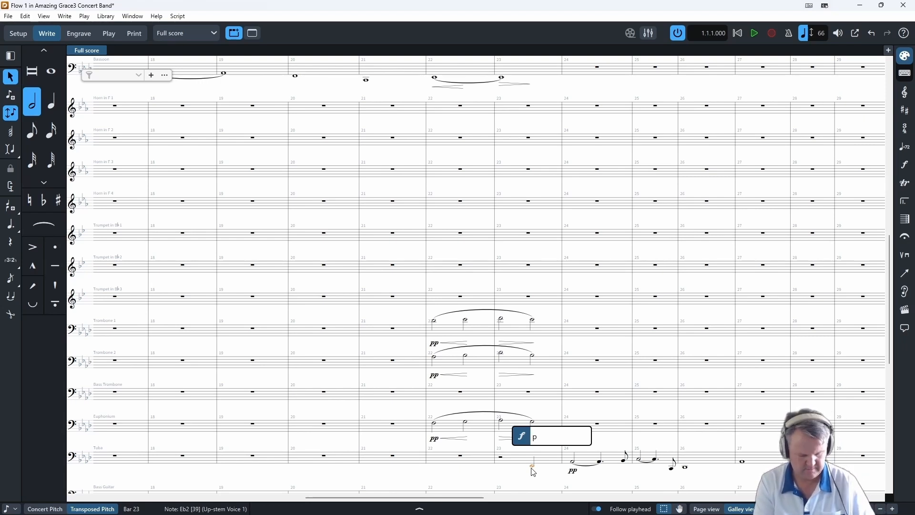
{"action": "key", "text": "Return"}
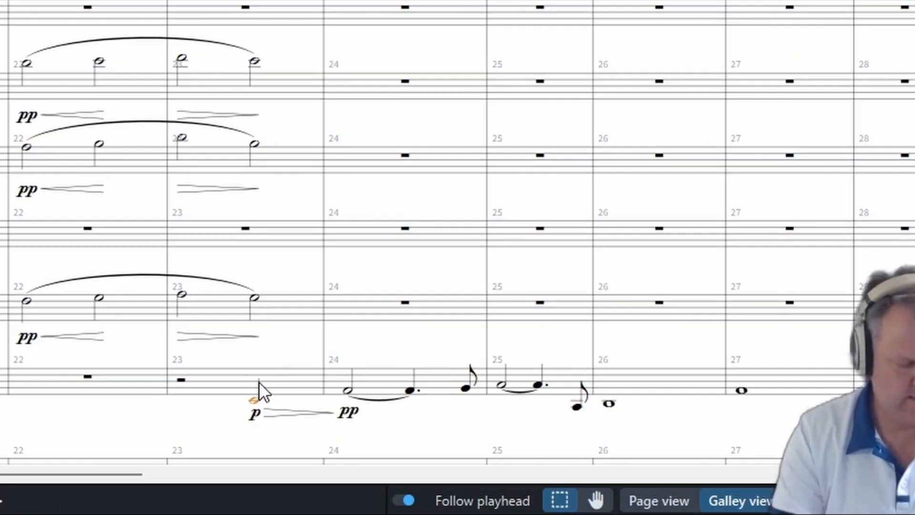
- Add the text "one only" above the Tuba's half note in bar 23
{"action": "key", "text": "shift+x"}
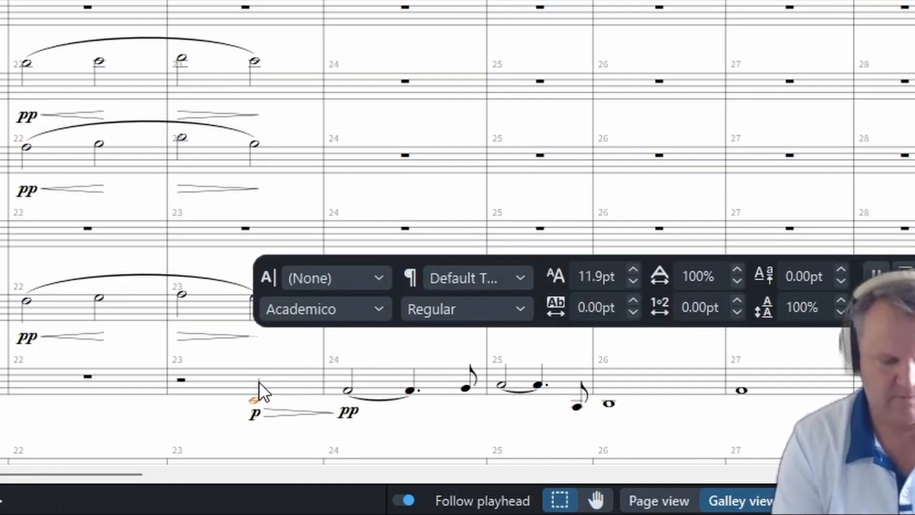
{"action": "type", "text": "one only"}
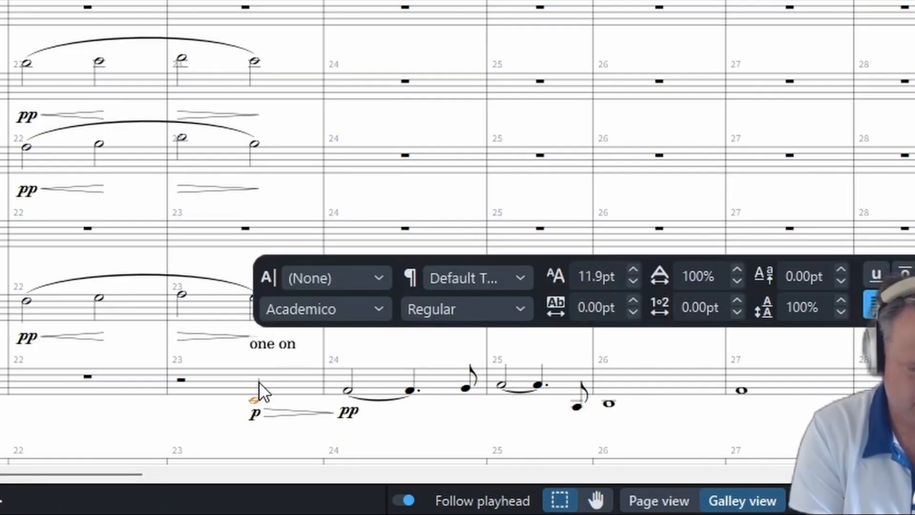
{"action": "left_click", "coordinate": [216, 354]}
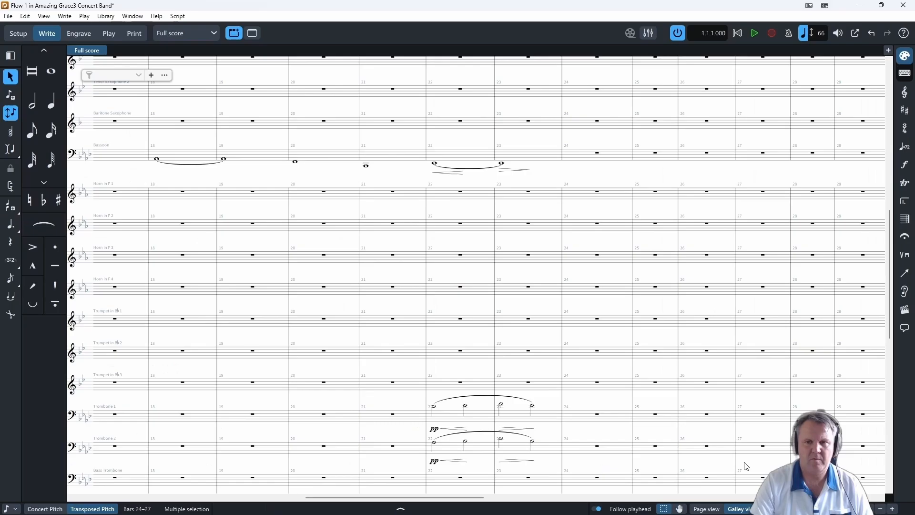
- Copy the Tuba's line and pp dynamic from bars 24 to 27 into the Bassoon and Bass Clarinet
{"action": "scroll", "coordinate": [589, 213], "scroll_direction": "up", "scroll_amount": 1}
{"action": "left_click", "coordinate": [572, 190], "text": "alt"}
{"action": "scroll", "coordinate": [570, 190], "scroll_direction": "up", "scroll_amount": 3}
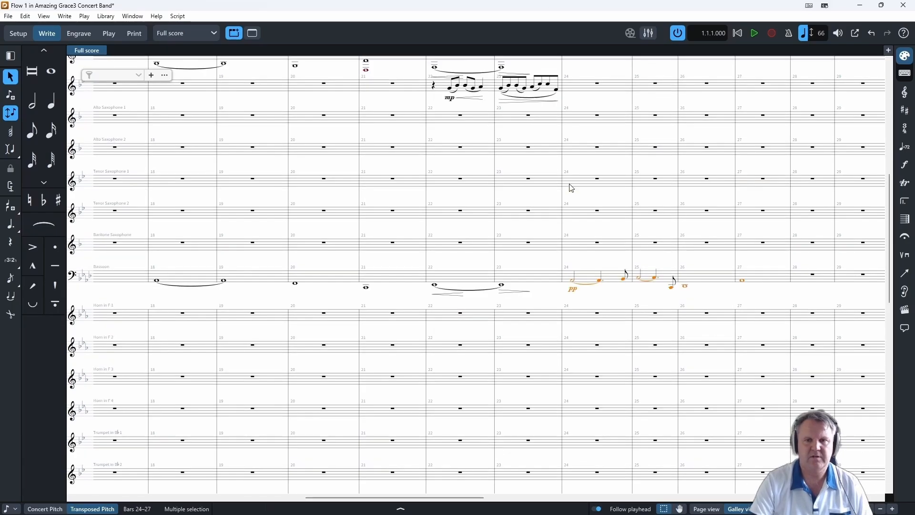
{"action": "scroll", "coordinate": [564, 109], "scroll_direction": "up", "scroll_amount": 4}
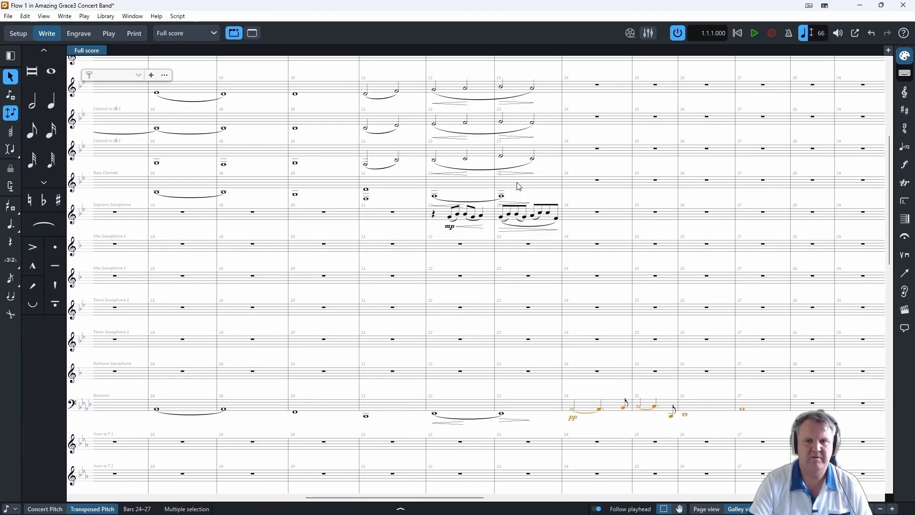
{"action": "left_click_drag", "start_coordinate": [468, 498], "coordinate": [486, 499]}
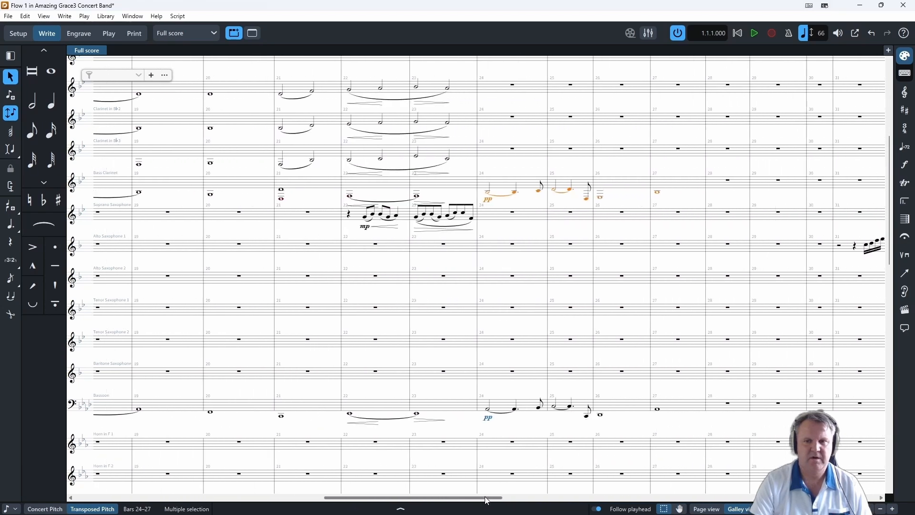
{"action": "left_click", "coordinate": [513, 222]}
- Play the score from Trombone 2's bar 21 to hear the new bass line
{"action": "scroll", "coordinate": [529, 243], "scroll_direction": "down", "scroll_amount": 3}
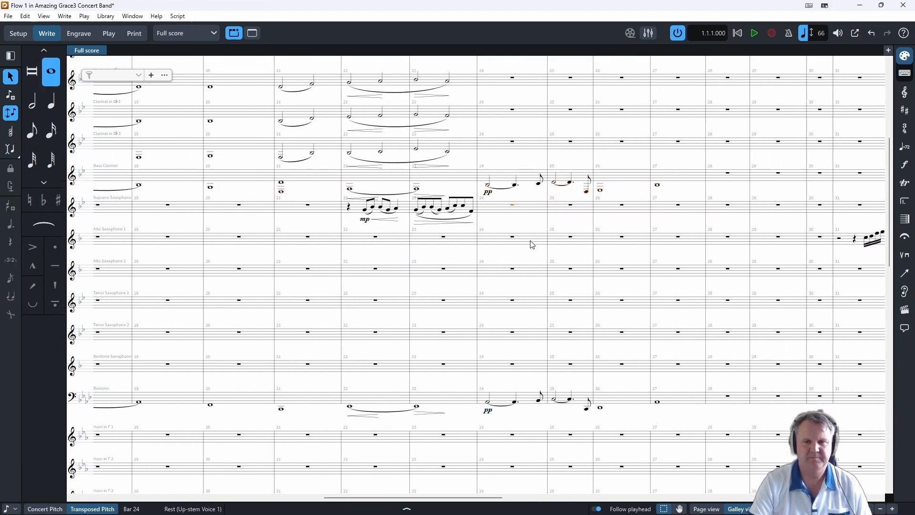
{"action": "scroll", "coordinate": [497, 297], "scroll_direction": "down", "scroll_amount": 4}
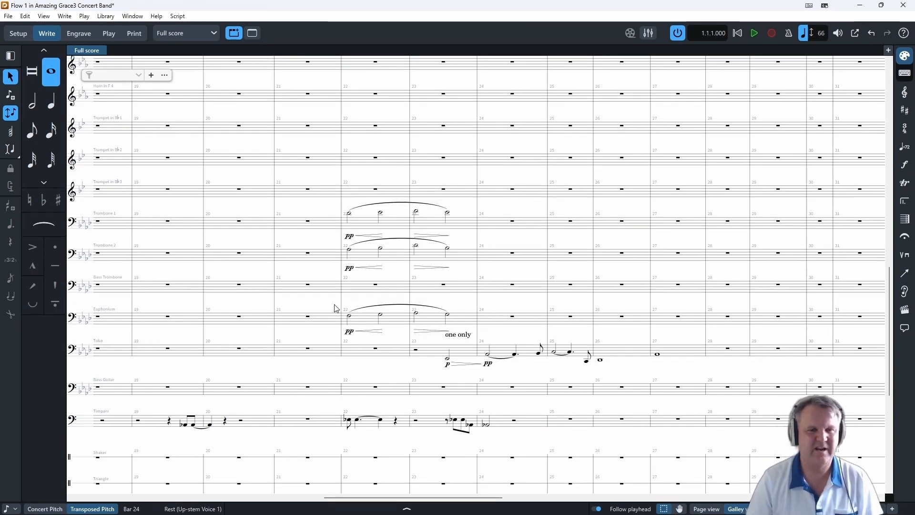
{"action": "left_click", "coordinate": [310, 257]}
{"action": "key", "text": "p"}
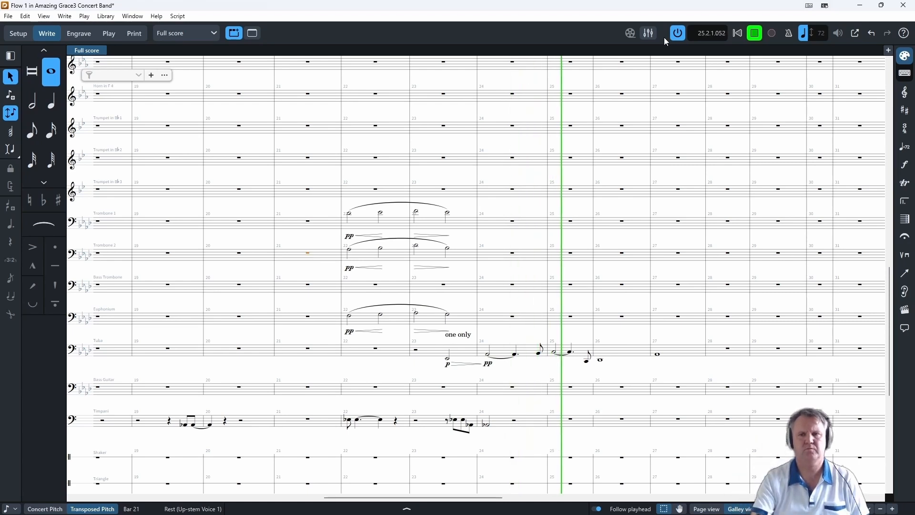
- Stop playback and raise the Tuba's dynamics to mp on the bar 23 half note and p on bar 24's first note
{"action": "left_click", "coordinate": [751, 36]}
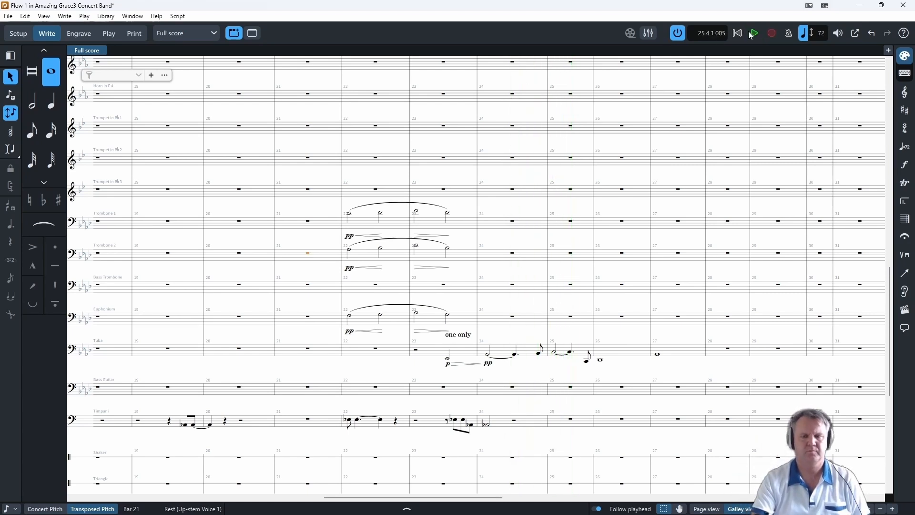
{"action": "left_click", "coordinate": [488, 356]}
{"action": "key", "text": "shift+d"}
{"action": "type", "text": "p"}
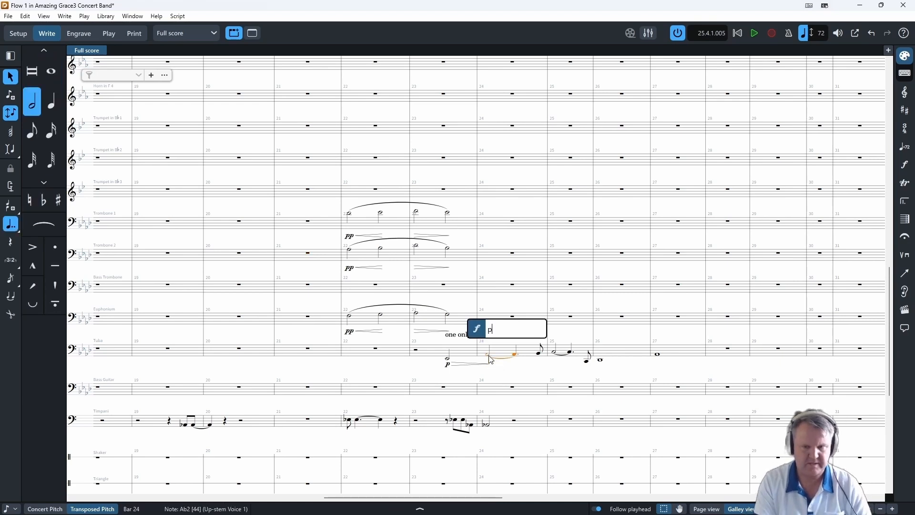
{"action": "key", "text": "Return"}
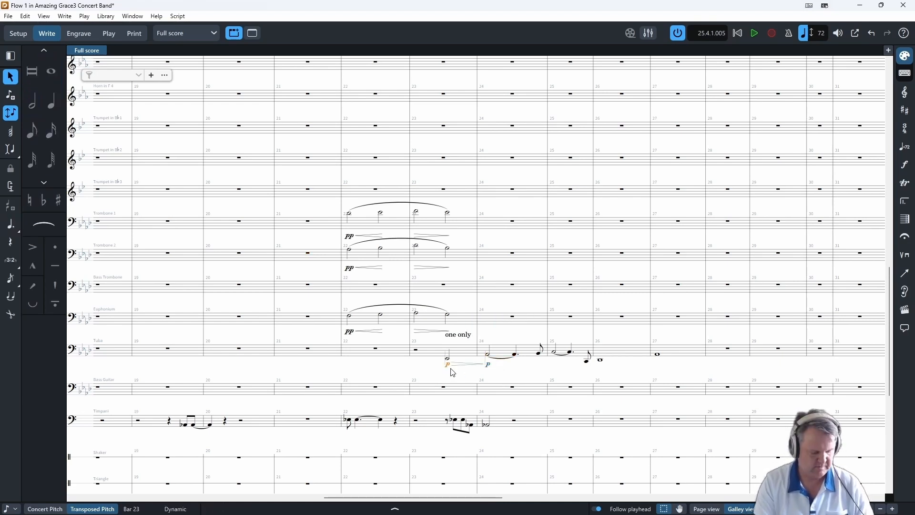
{"action": "key", "text": "shift+d"}
{"action": "type", "text": "mp"}
{"action": "key", "text": "Return"}
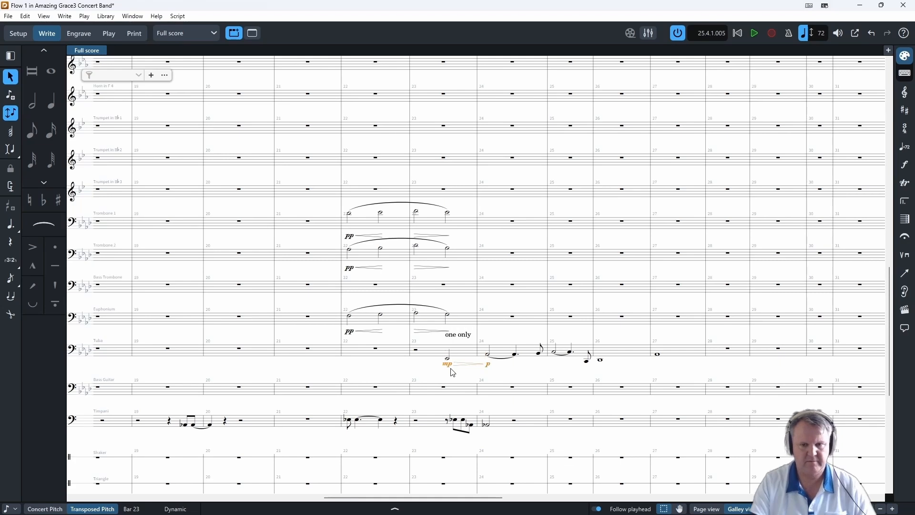
- Continue the Vibraphone's eighth-note line through bar 29 and play the score from bar 24
{"action": "scroll", "coordinate": [507, 152], "scroll_direction": "up", "scroll_amount": 9}
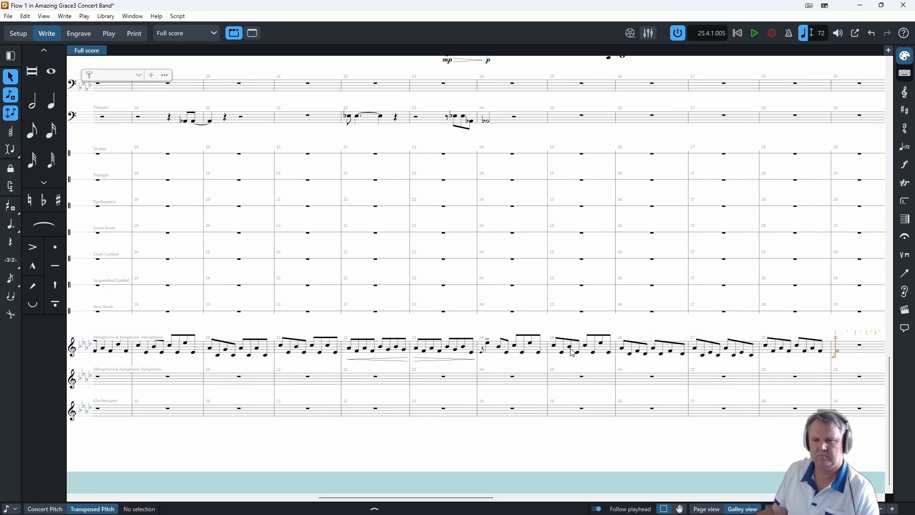
{"action": "key", "text": "Escape"}
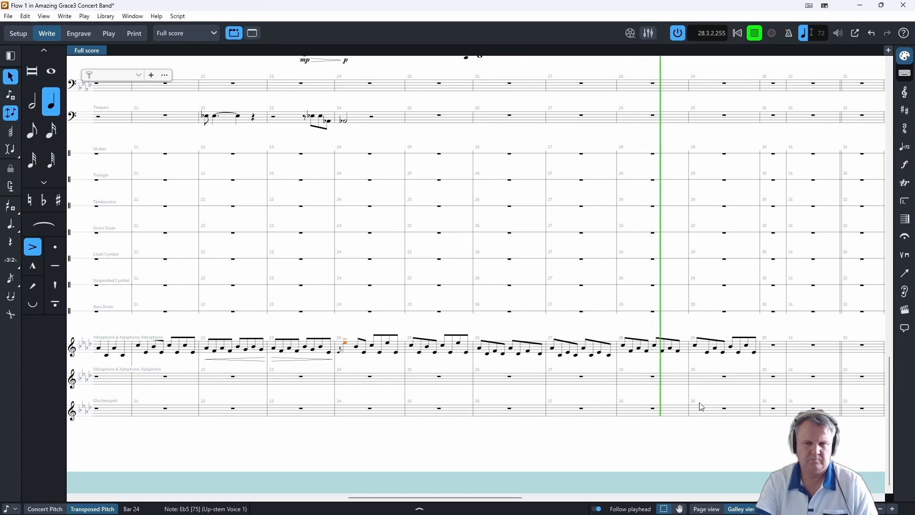
{"action": "left_click", "coordinate": [760, 39]}
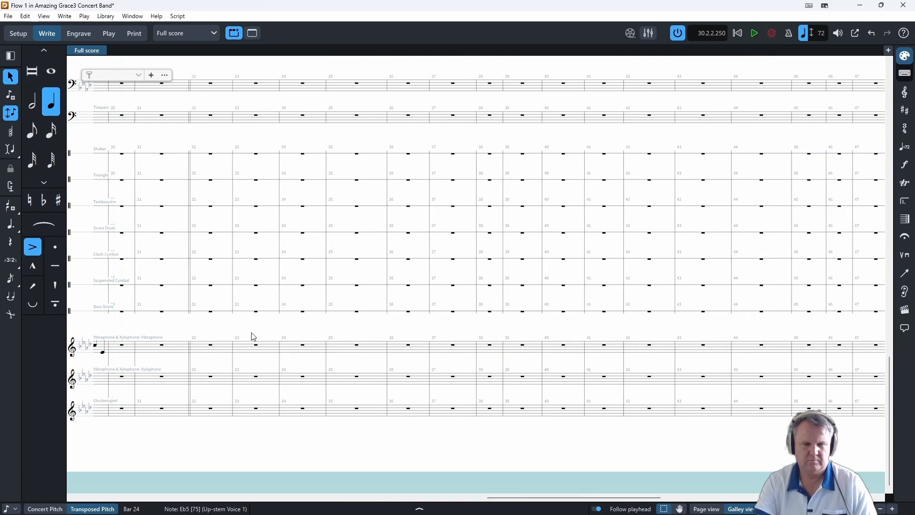
- Extend the Vibraphone's eighth-note line through bars 30 and 31, ending with a half note
{"action": "double_click", "coordinate": [122, 345]}
{"action": "key", "text": "5"}
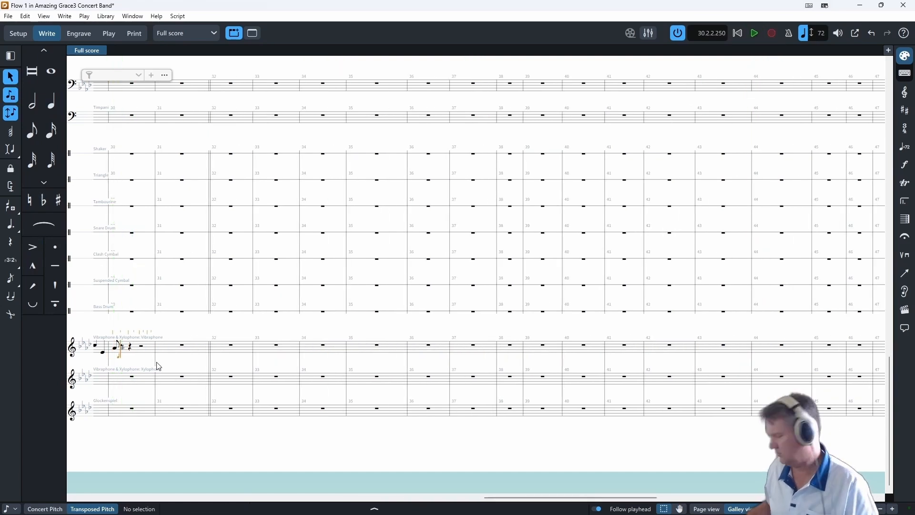
{"action": "key", "text": "6"}
{"action": "key", "text": "ctrl+z"}
{"action": "key", "text": "5"}
{"action": "key", "text": "5"}
{"action": "key", "text": "5"}
{"action": "key", "text": "5"}
{"action": "key", "text": "5"}
{"action": "key", "text": "5"}
{"action": "key", "text": "5"}
{"action": "key", "text": "5"}
{"action": "key", "text": "5"}
{"action": "key", "text": "5"}
{"action": "key", "text": "5"}
{"action": "key", "text": "5"}
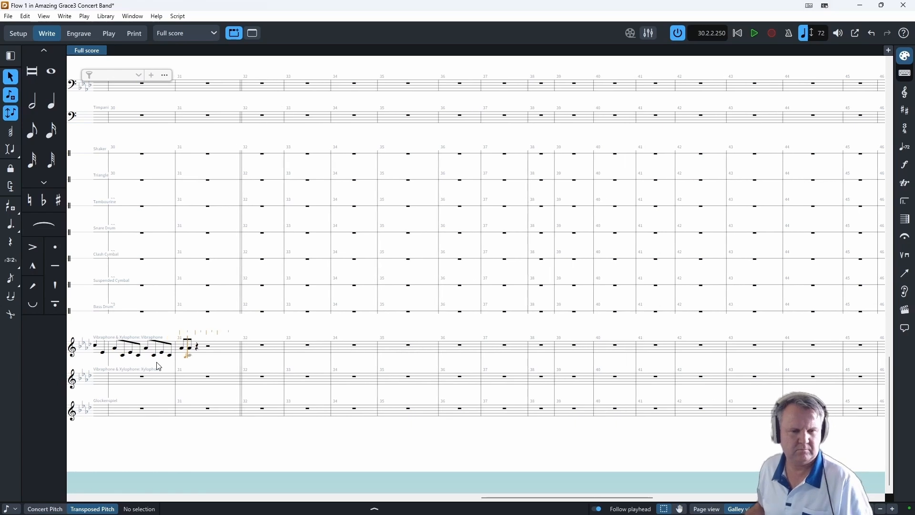
{"action": "key", "text": "7"}
- Enter a half note tied to a dotted quarter note, followed by an eighth note, in the Tuba's bar 28
{"action": "left_click_drag", "start_coordinate": [536, 498], "coordinate": [442, 508]}
{"action": "scroll", "coordinate": [421, 395], "scroll_direction": "up", "scroll_amount": 3}
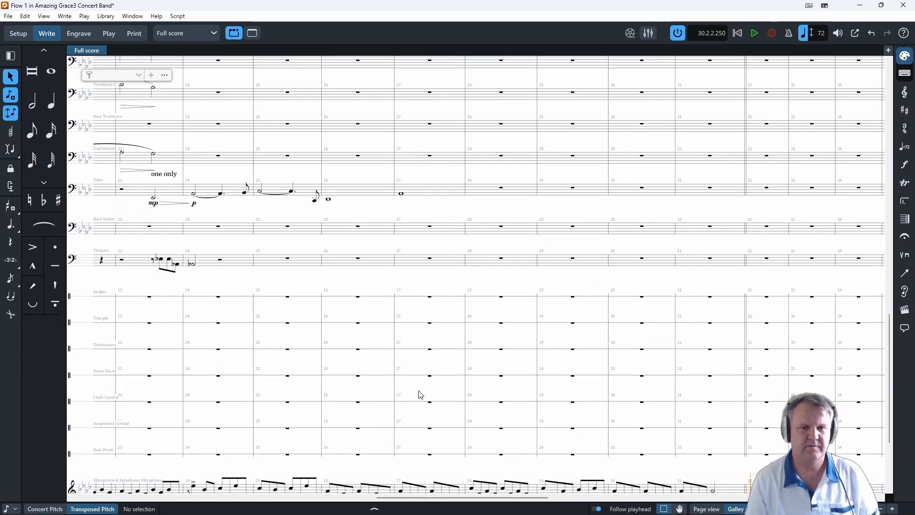
{"action": "left_click", "coordinate": [327, 201]}
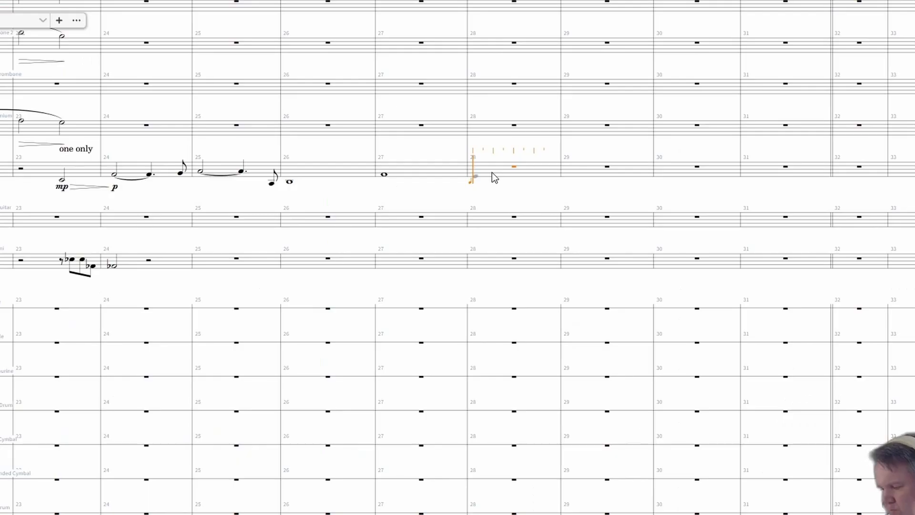
{"action": "key", "text": "7"}
{"action": "key", "text": "t"}
{"action": "key", "text": "6"}
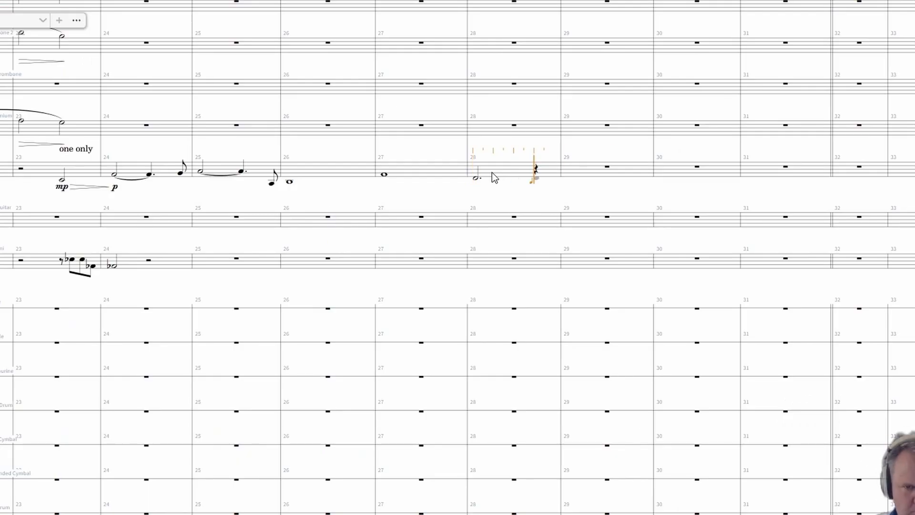
{"action": "key", "text": "t"}
{"action": "key", "text": "5"}
{"action": "key", "text": "5"}
{"action": "key", "text": "7"}
{"action": "key", "text": "ctrl+z"}
- Enter a half note tied to a dotted quarter plus an eighth in the Tuba's bar 29, and a whole note in bar 30
{"action": "double_click", "coordinate": [571, 175]}
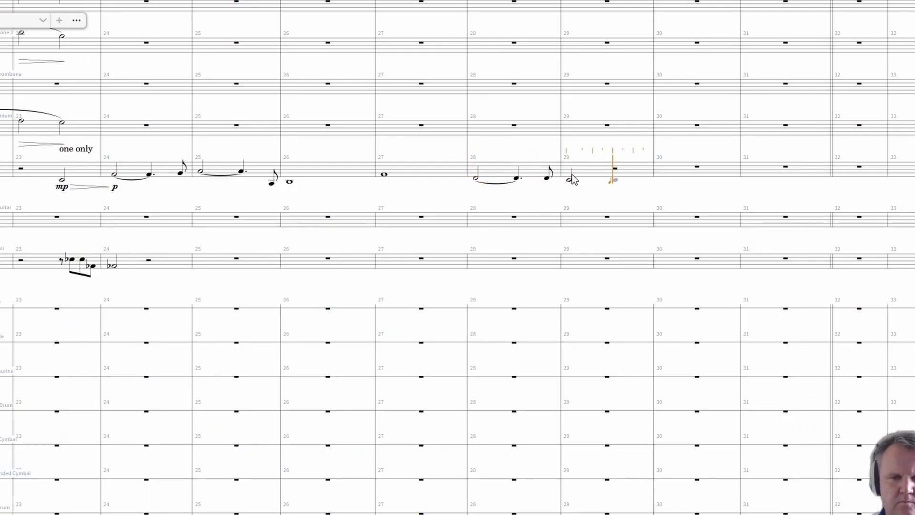
{"action": "key", "text": "6"}
{"action": "key", "text": "period"}
{"action": "key", "text": "t"}
{"action": "key", "text": "5"}
{"action": "key", "text": "8"}
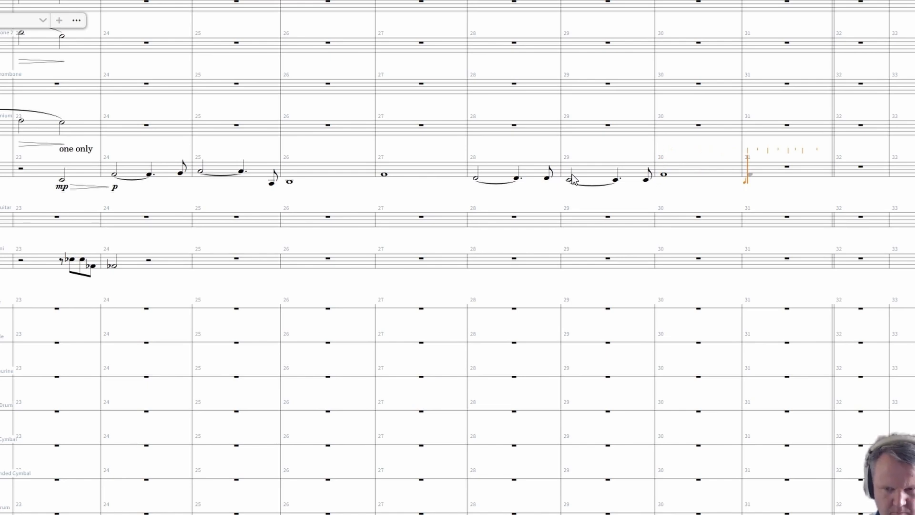
- Tie the Tuba's bar 30 whole note to a quarter note in bar 31 and add a quarter tied to a dotted quarter
{"action": "key", "text": "t"}
{"action": "key", "text": "6"}
{"action": "key", "text": "t"}
{"action": "key", "text": "period"}
{"action": "key", "text": "5"}
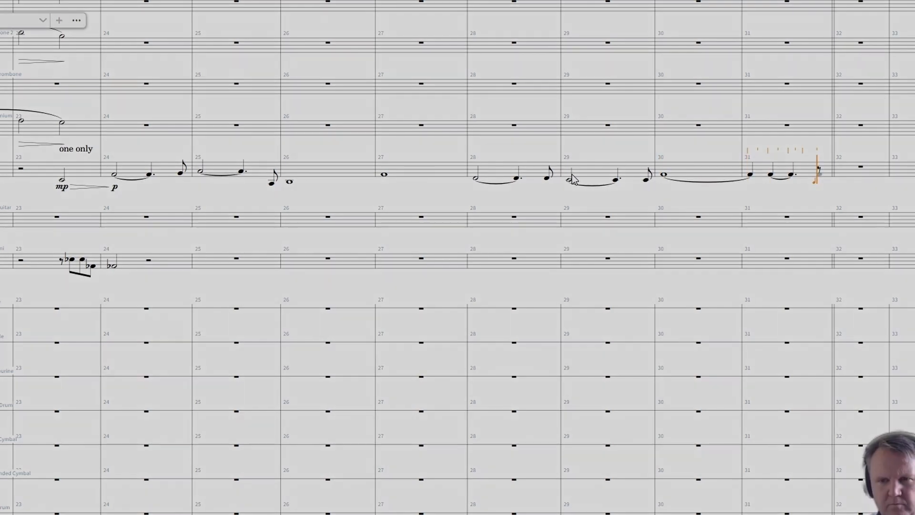
{"action": "key", "text": "8"}
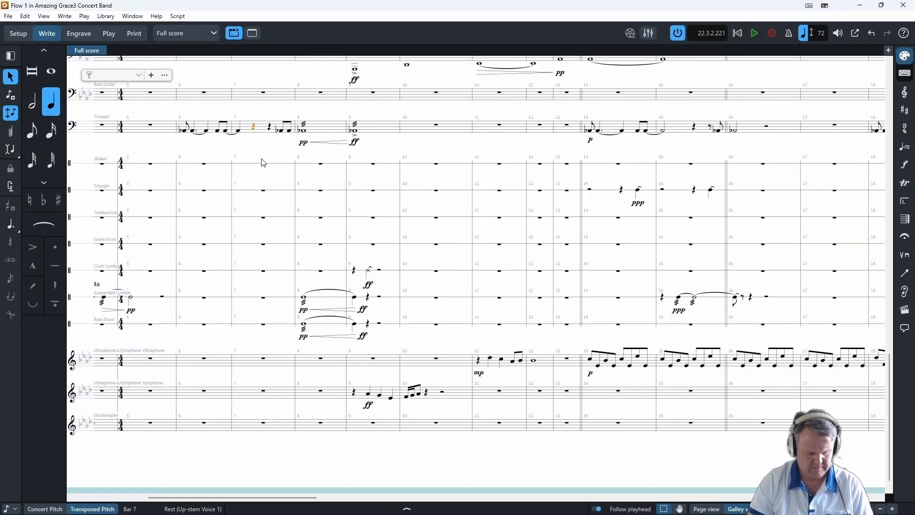
- Play the score from the Timpani's bar 7 and copy the Clash Cymbal's note from bar 9 to the first beat of bar 10
{"action": "key", "text": "space"}
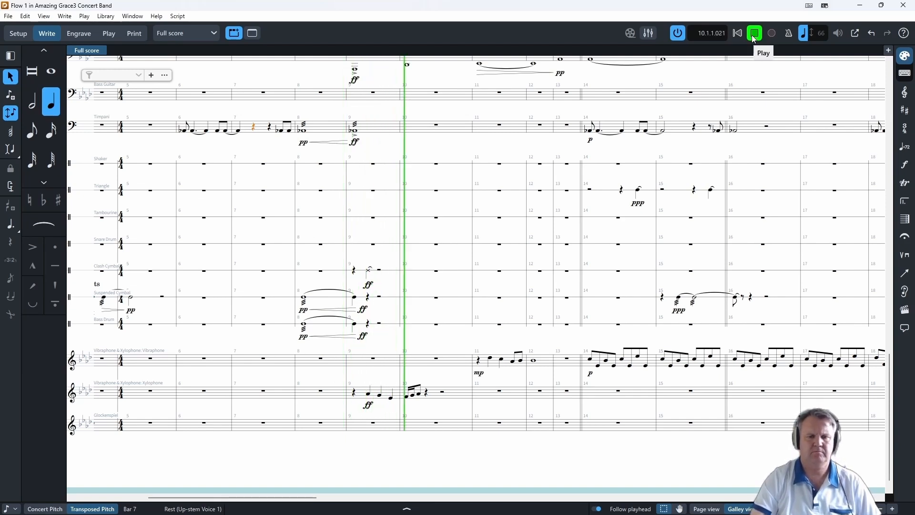
{"action": "left_click", "coordinate": [754, 34]}
{"action": "left_click", "coordinate": [435, 274]}
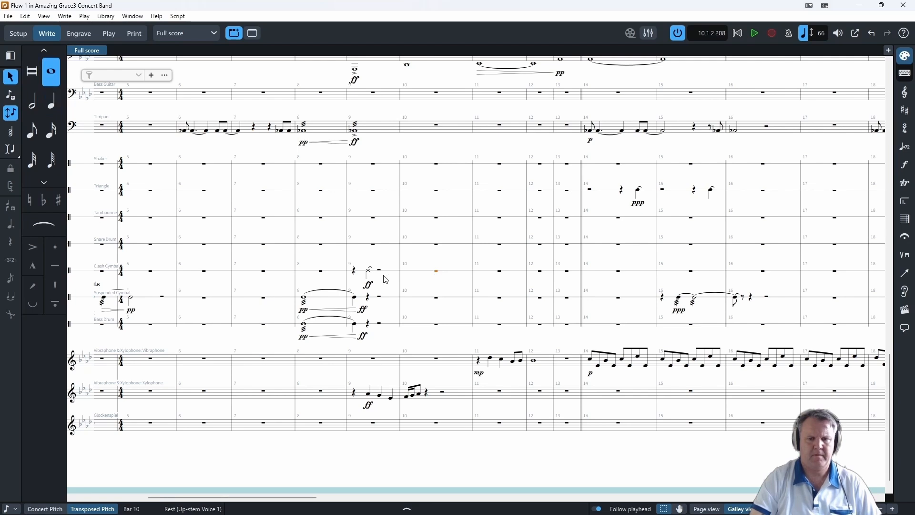
{"action": "left_click", "coordinate": [370, 274]}
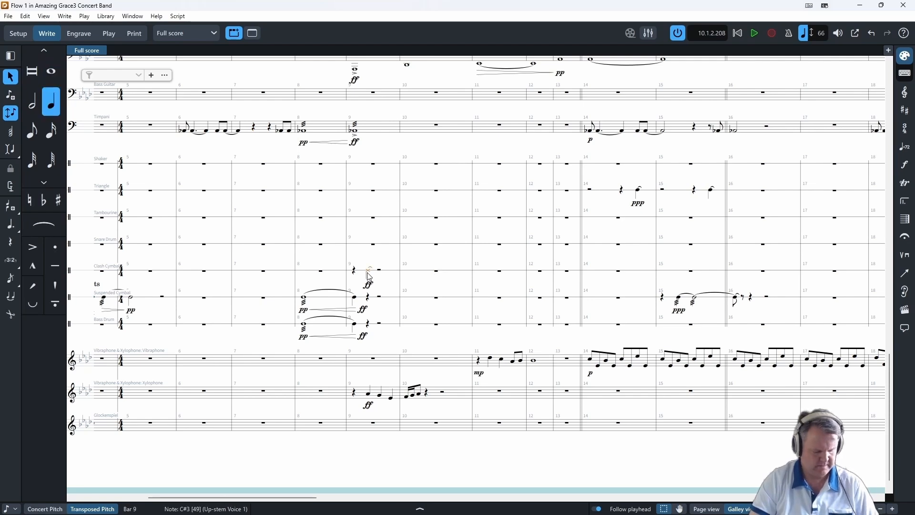
{"action": "left_click", "coordinate": [410, 275], "text": "alt"}
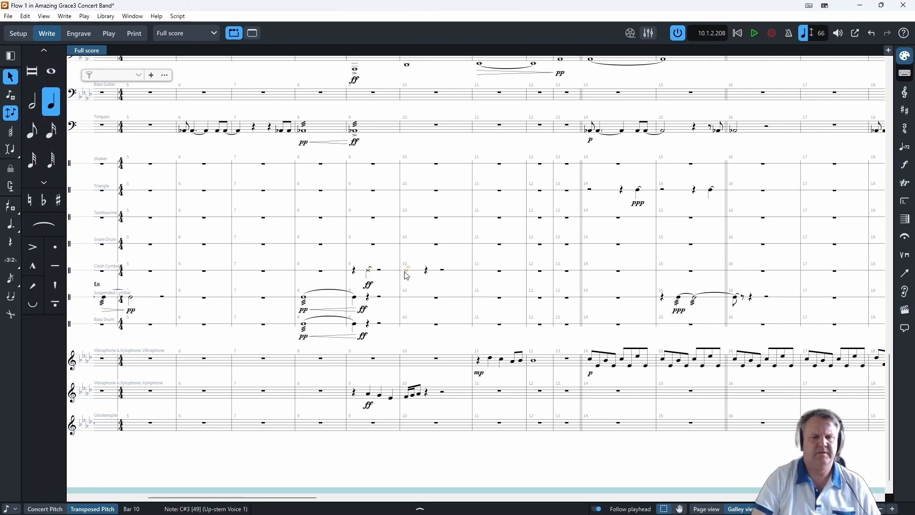